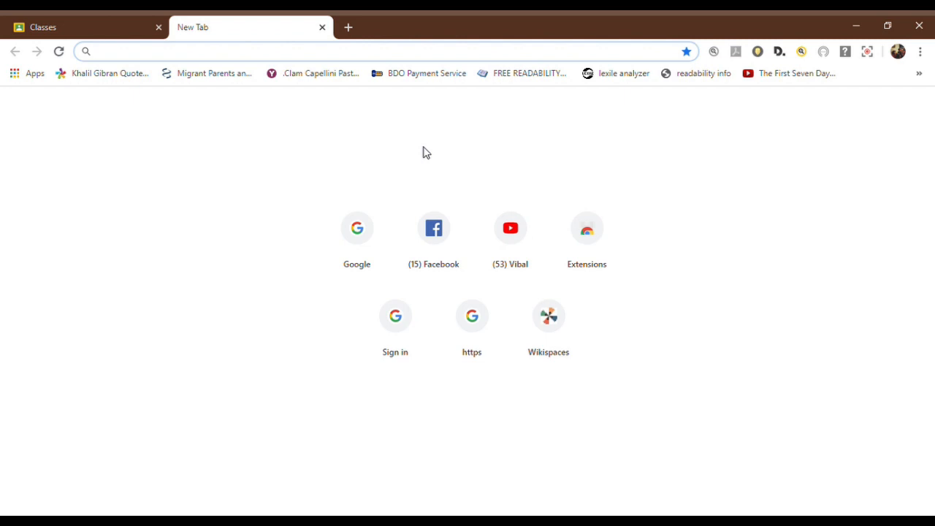
Step: Search Google for google classroom and open the Google Classroom site from the results
{"action": "left_click", "coordinate": [369, 247]}
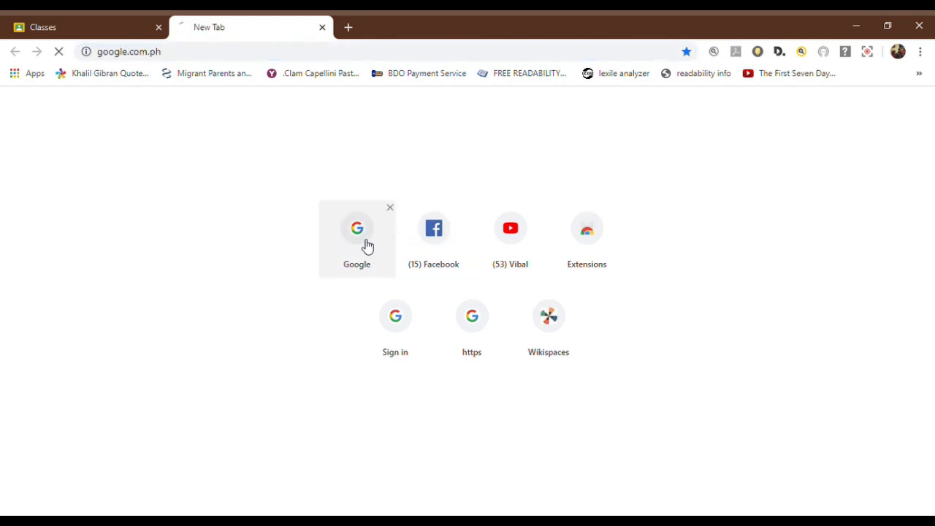
{"action": "left_click", "coordinate": [380, 278]}
{"action": "type", "text": "GO"}
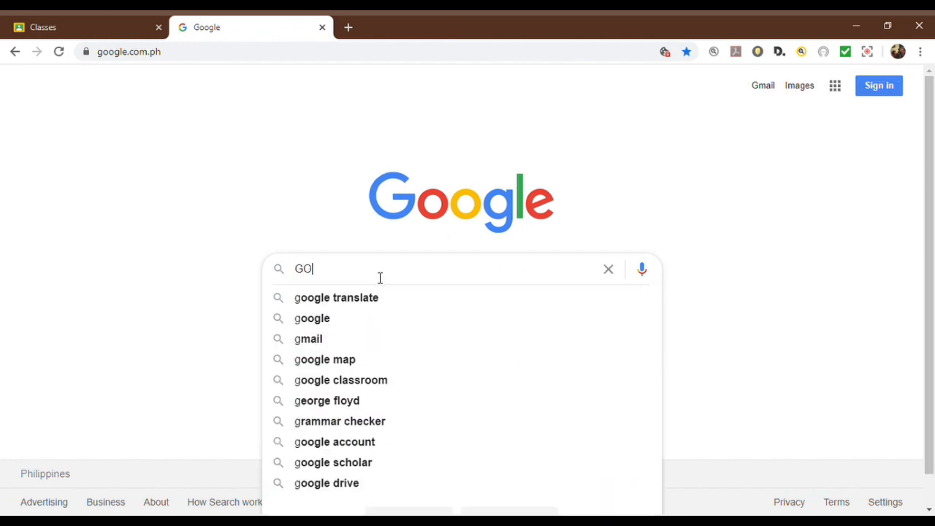
{"action": "type", "text": "OGLECLASS"}
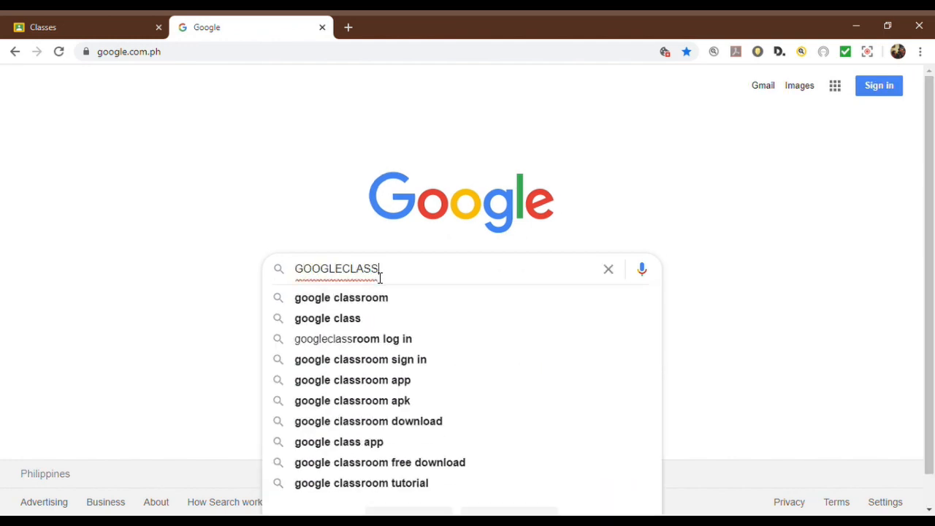
{"action": "left_click", "coordinate": [395, 304]}
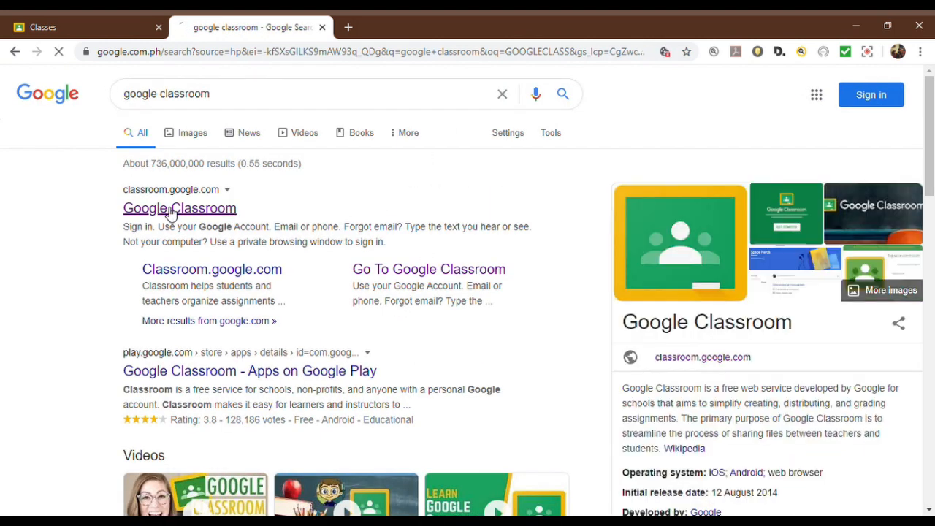
{"action": "left_click", "coordinate": [169, 212]}
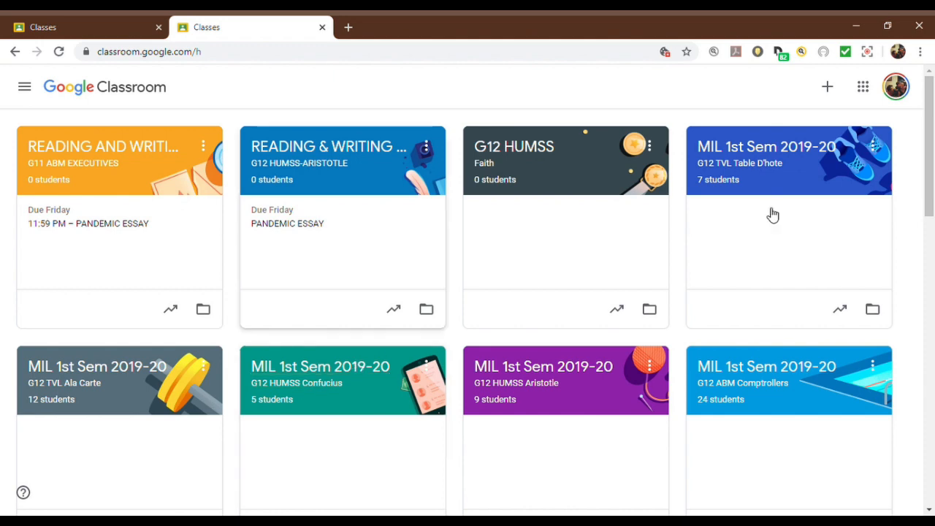
{"action": "left_click_drag", "start_coordinate": [926, 156], "coordinate": [932, 184]}
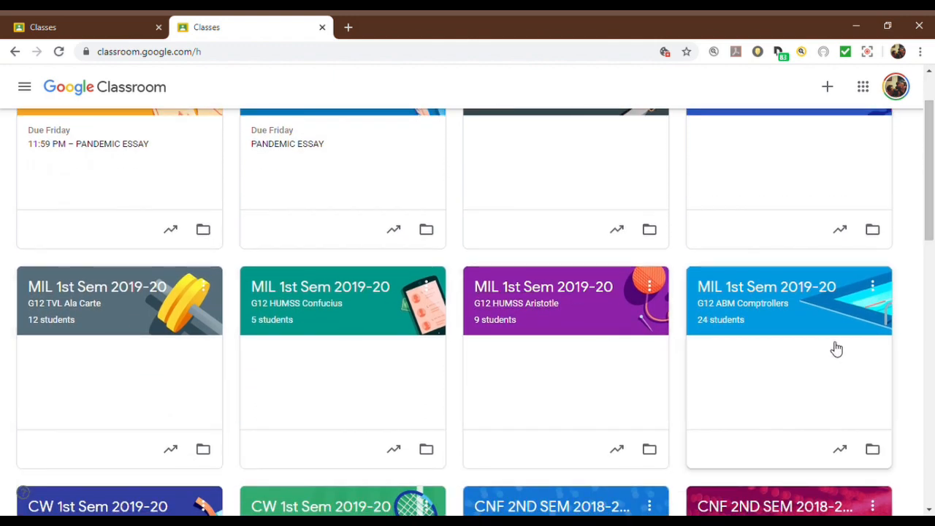
{"action": "left_click_drag", "start_coordinate": [932, 214], "coordinate": [932, 182]}
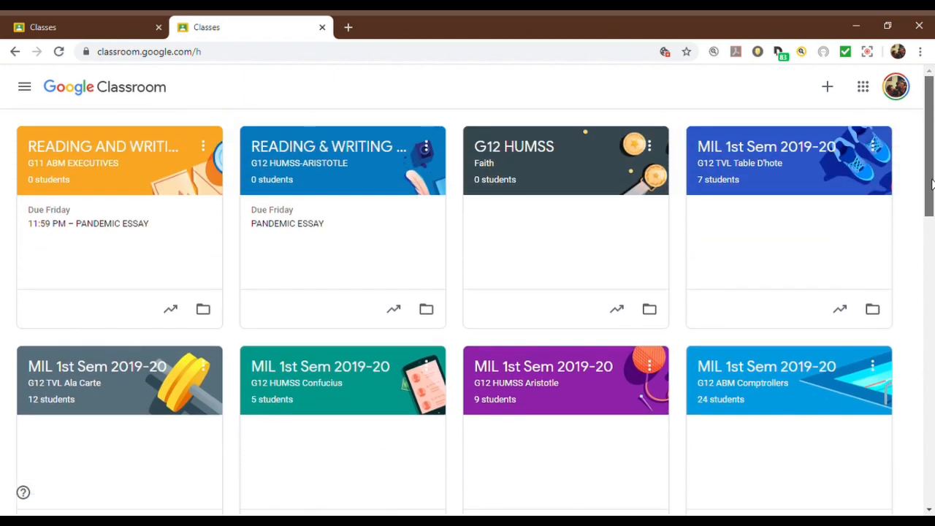
{"action": "left_click_drag", "start_coordinate": [932, 182], "coordinate": [931, 183]}
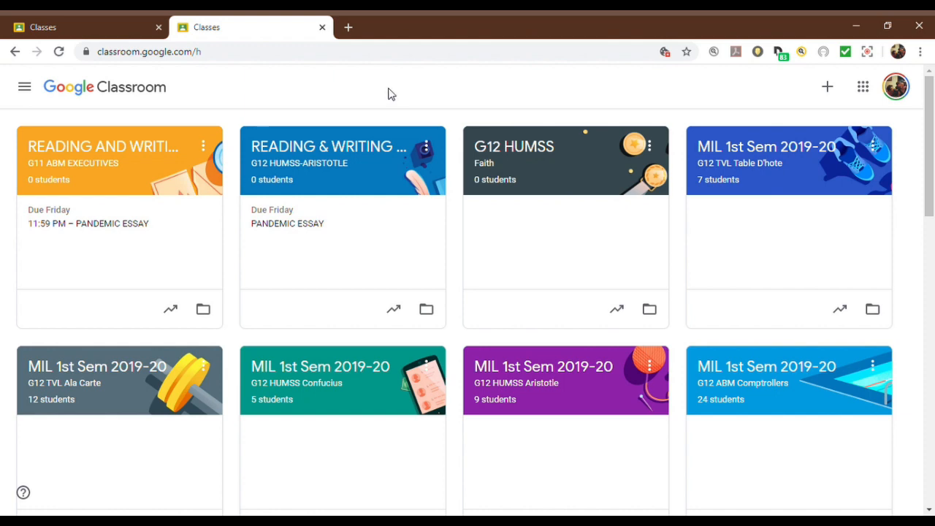
Step: Start creating a new class and accept the notice about not using Classroom at a school with students
{"action": "left_click", "coordinate": [832, 88]}
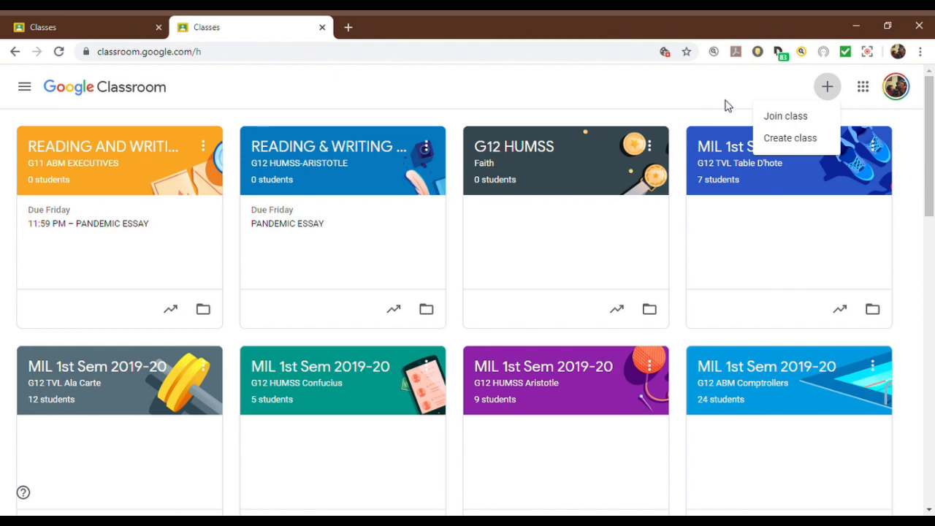
{"action": "left_click", "coordinate": [787, 146]}
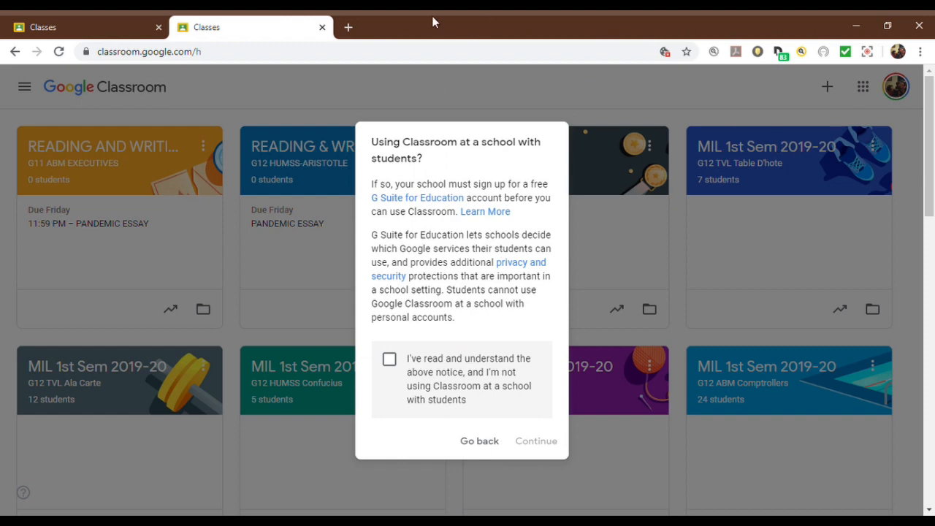
{"action": "left_click", "coordinate": [390, 360]}
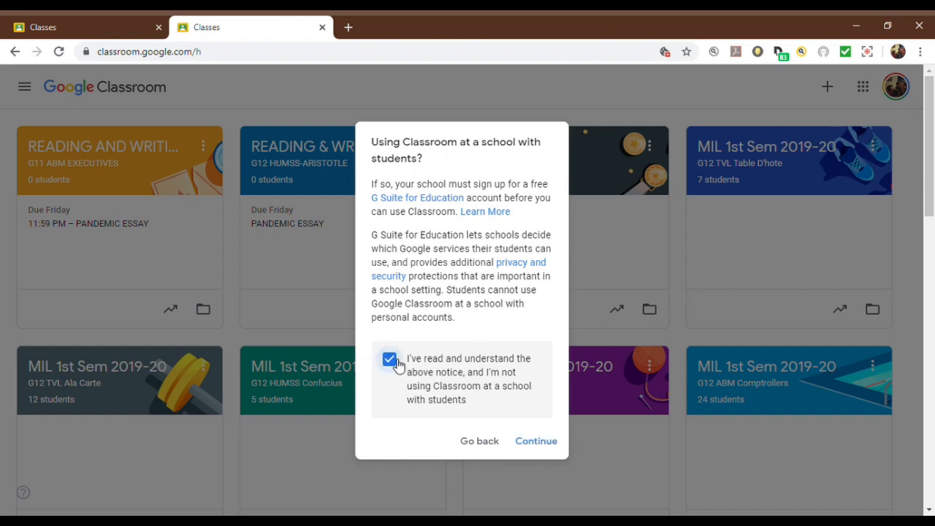
{"action": "left_click", "coordinate": [541, 442]}
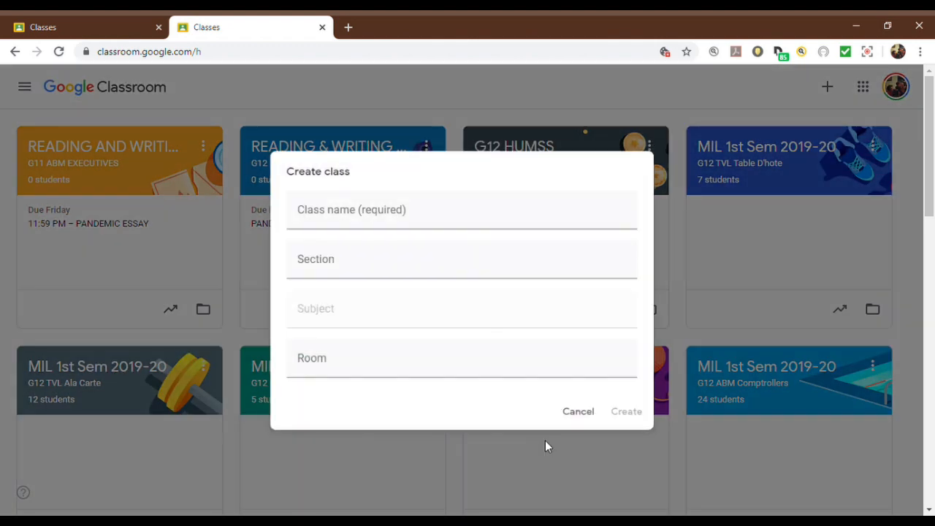
Step: Enter RWS-1 as the name of the new class
{"action": "left_click", "coordinate": [389, 227]}
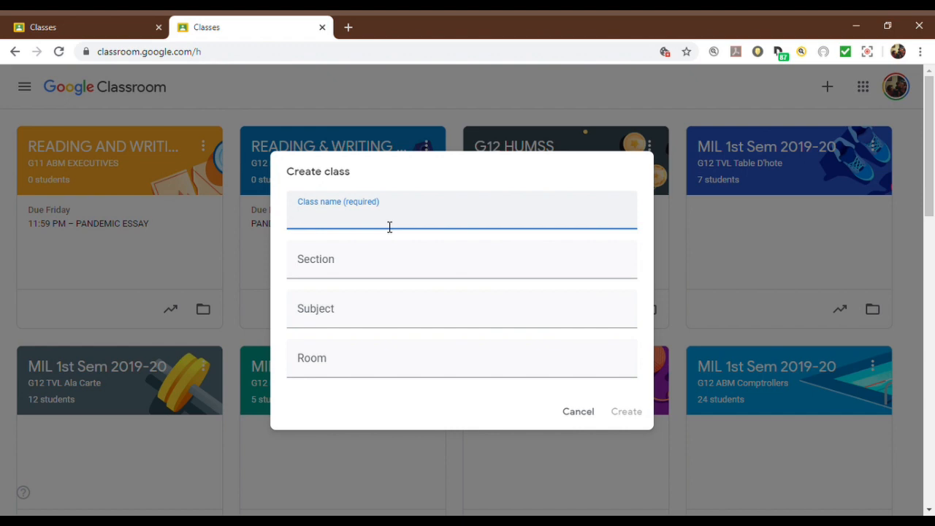
{"action": "type", "text": "RWS-1"}
Step: Set the new class's section to G11 HUMSS CHERRY BLOSSOM
{"action": "left_click", "coordinate": [379, 267]}
{"action": "type", "text": "G11 H"}
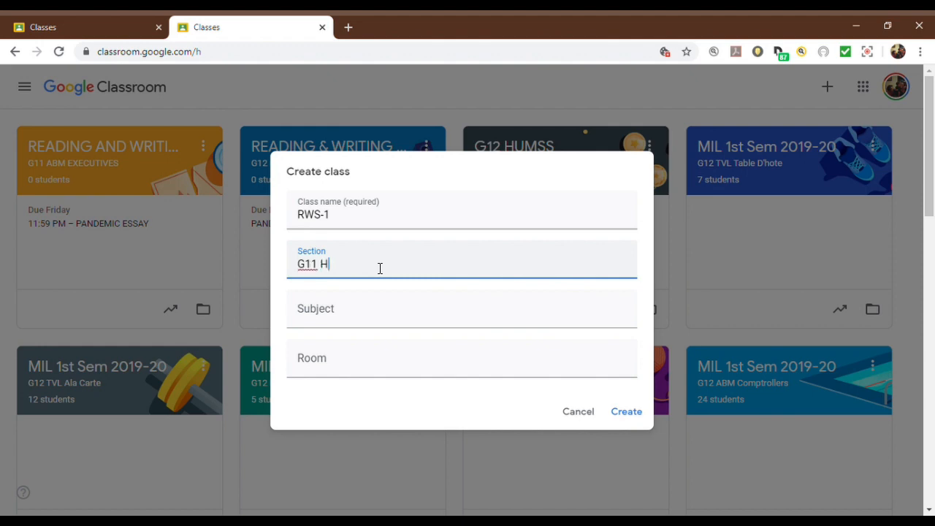
{"action": "type", "text": "UMSS CHER"}
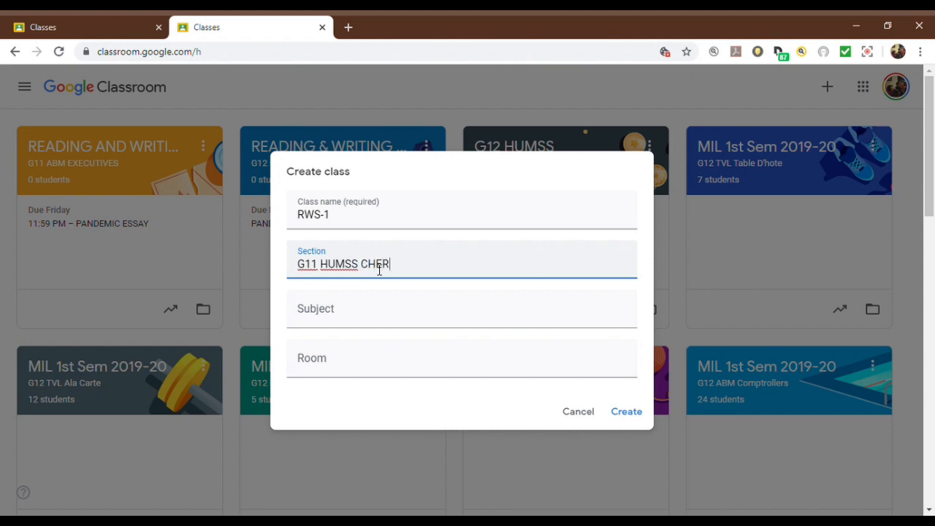
{"action": "type", "text": "RY BLOSSOM"}
Step: Create the class with the subject READING & WRITING SKILLS (G11) and the room Room 6- Bdlg 1
{"action": "left_click", "coordinate": [395, 327]}
{"action": "type", "text": "READI"}
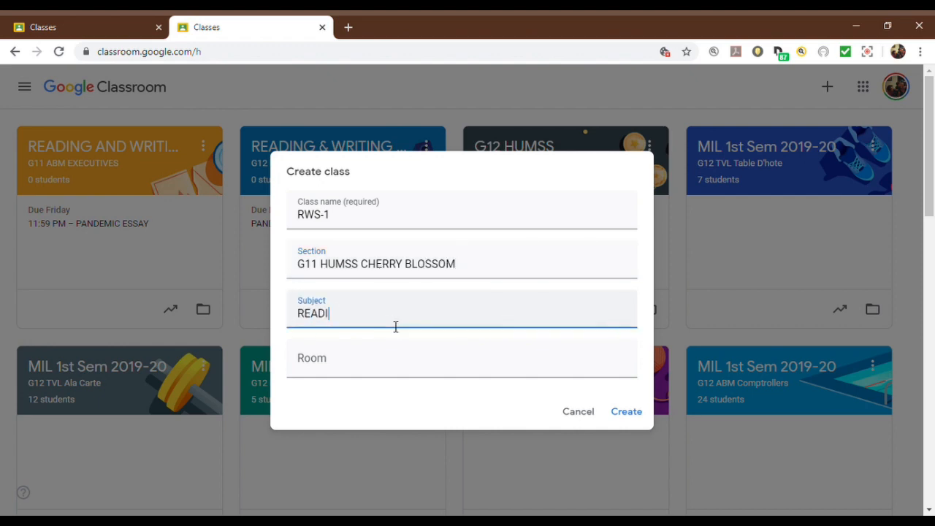
{"action": "type", "text": "NG & WRITING SK"}
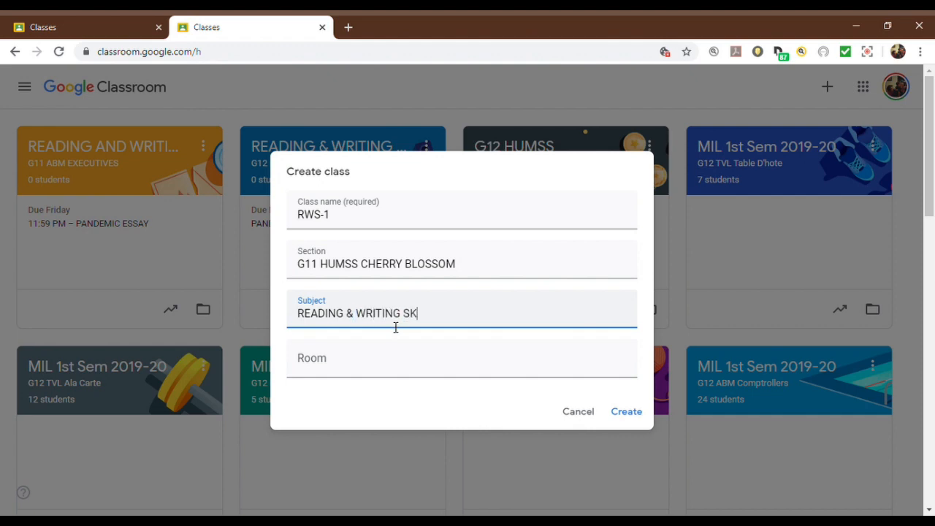
{"action": "type", "text": "ILLS (G11)"}
{"action": "left_click", "coordinate": [391, 365]}
{"action": "type", "text": "Room 6-"}
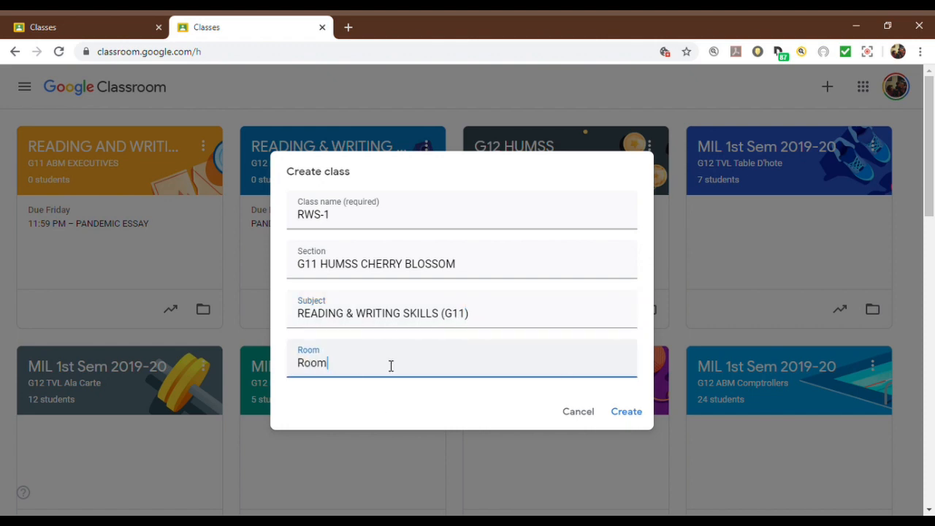
{"action": "type", "text": " Bldg 1"}
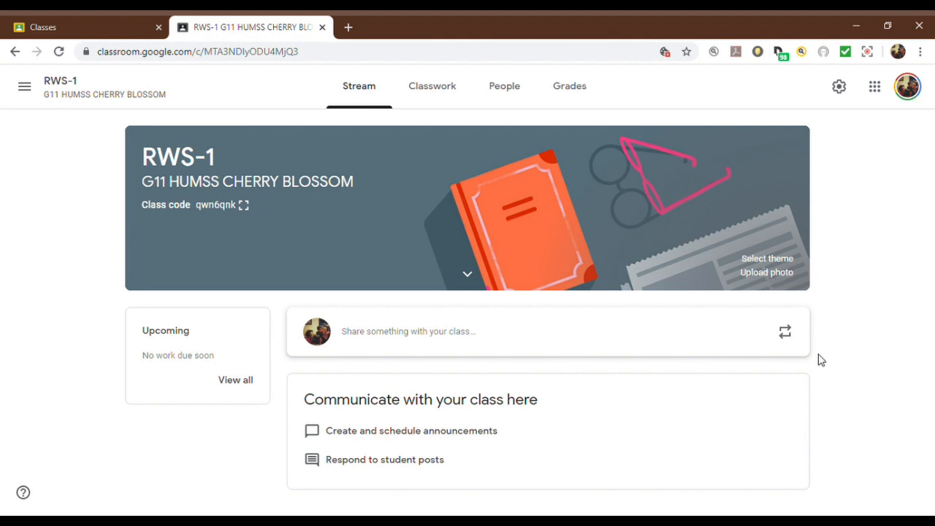
Step: Change the class theme to the teal English & History design with written papers, a pen and an open notebook
{"action": "left_click", "coordinate": [771, 263]}
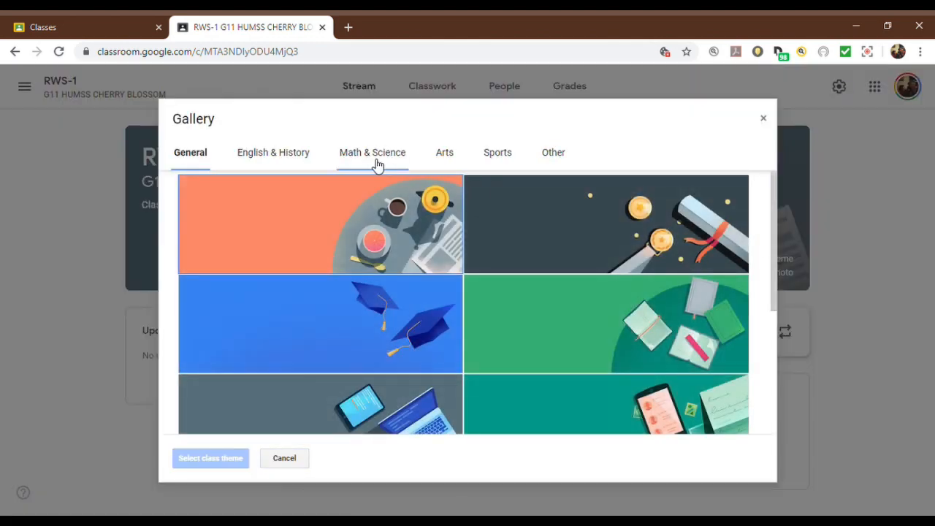
{"action": "left_click", "coordinate": [289, 159]}
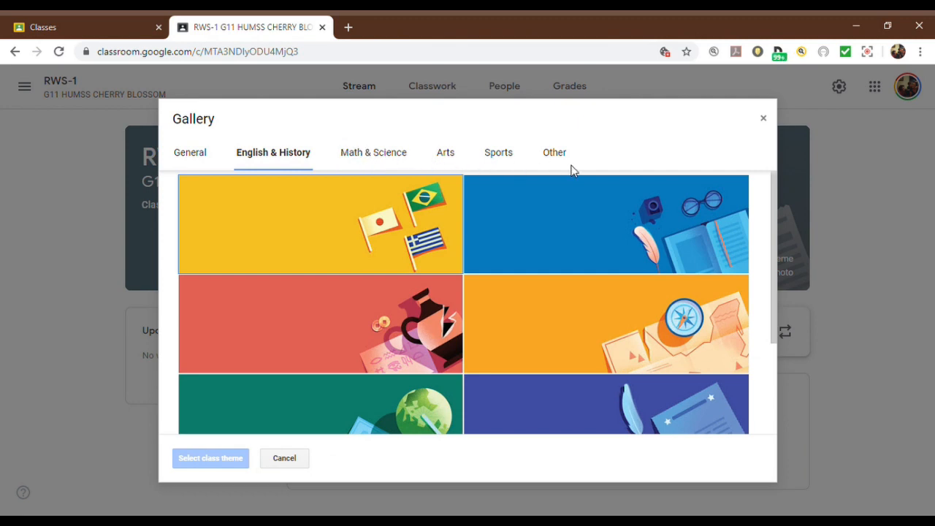
{"action": "scroll", "coordinate": [772, 249], "scroll_direction": "down", "scroll_amount": 1}
{"action": "left_click_drag", "start_coordinate": [772, 248], "coordinate": [775, 331]}
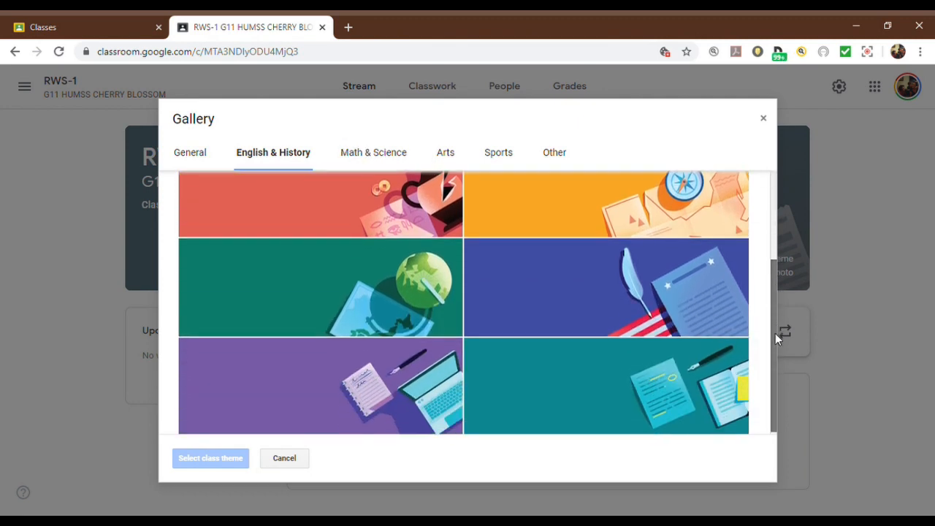
{"action": "left_click", "coordinate": [642, 387]}
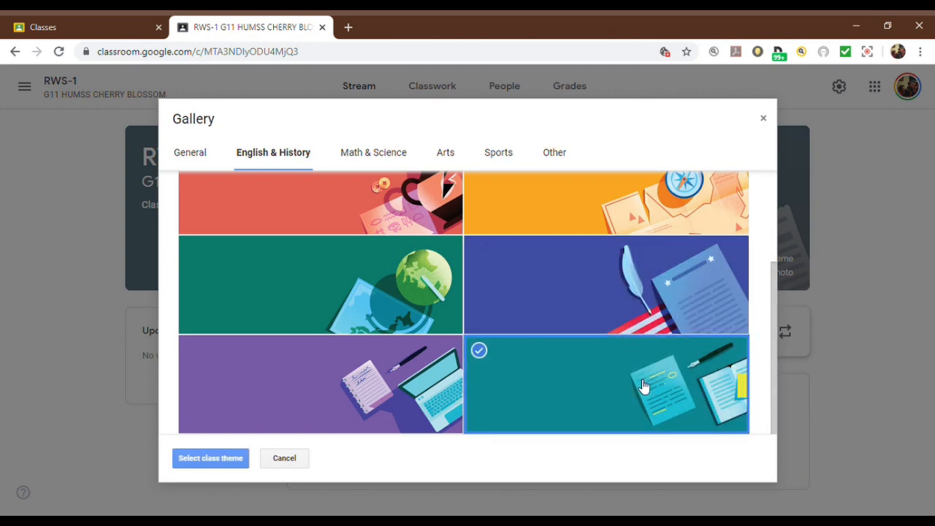
{"action": "left_click", "coordinate": [205, 458]}
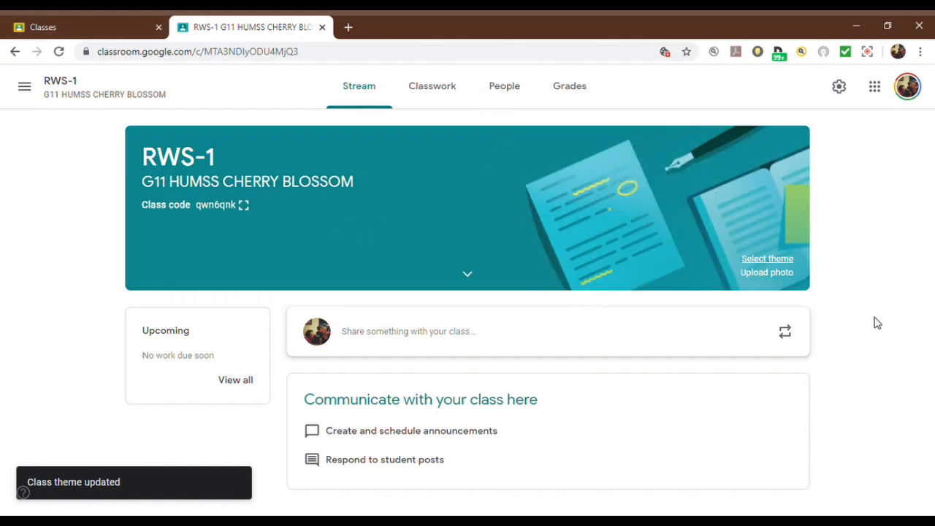
Step: Open a new announcement for the class and expand the banner's subject and room details
{"action": "left_click_drag", "start_coordinate": [906, 260], "coordinate": [678, 328]}
{"action": "left_click", "coordinate": [678, 328]}
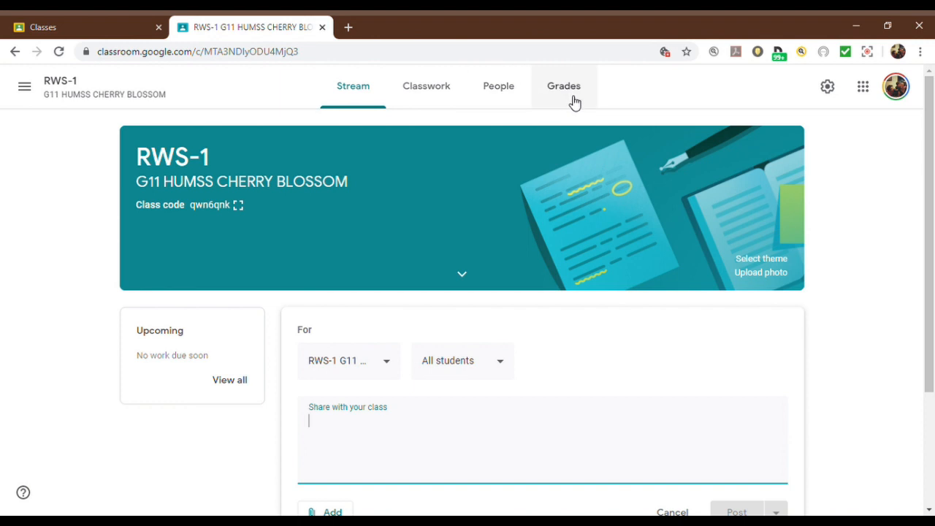
{"action": "left_click", "coordinate": [349, 97]}
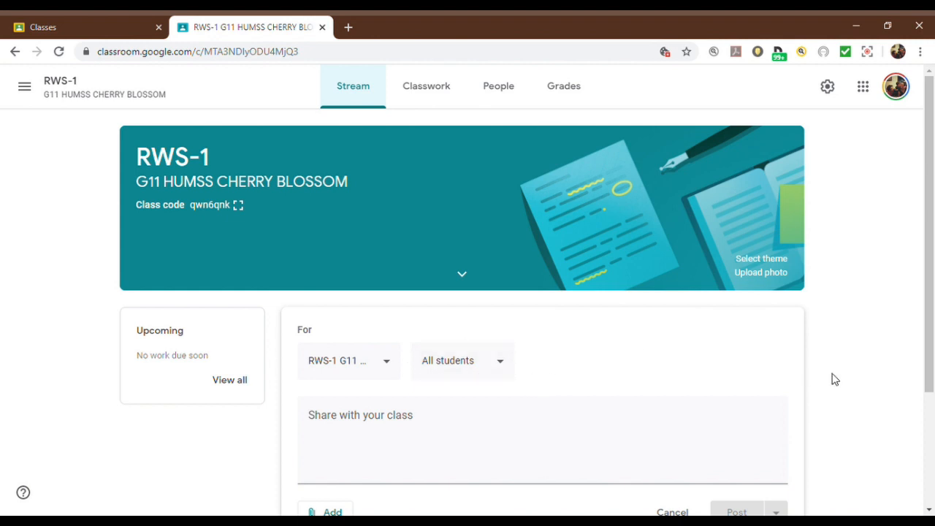
{"action": "left_click", "coordinate": [464, 276]}
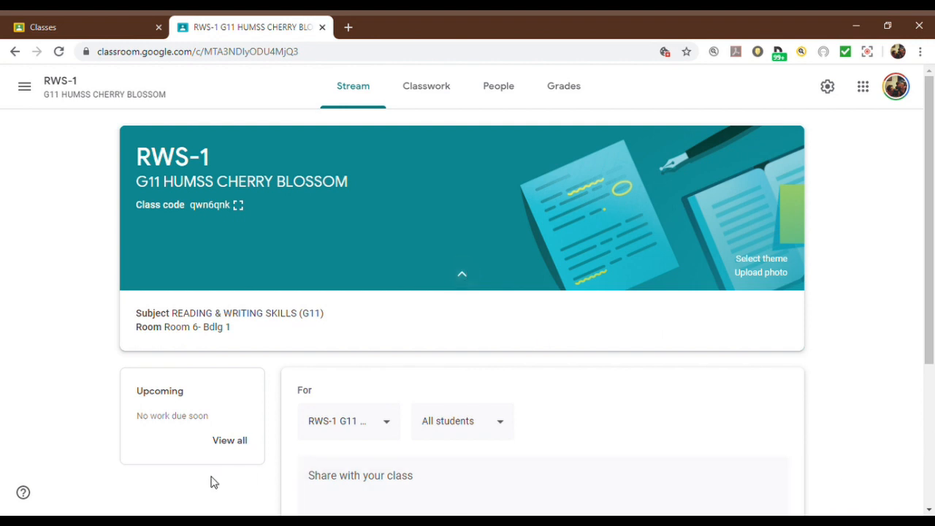
Step: Write "HI. welcome to our virtual class in RWS for 1st sem Sy 2020-2021" in the class announcement
{"action": "left_click", "coordinate": [419, 477]}
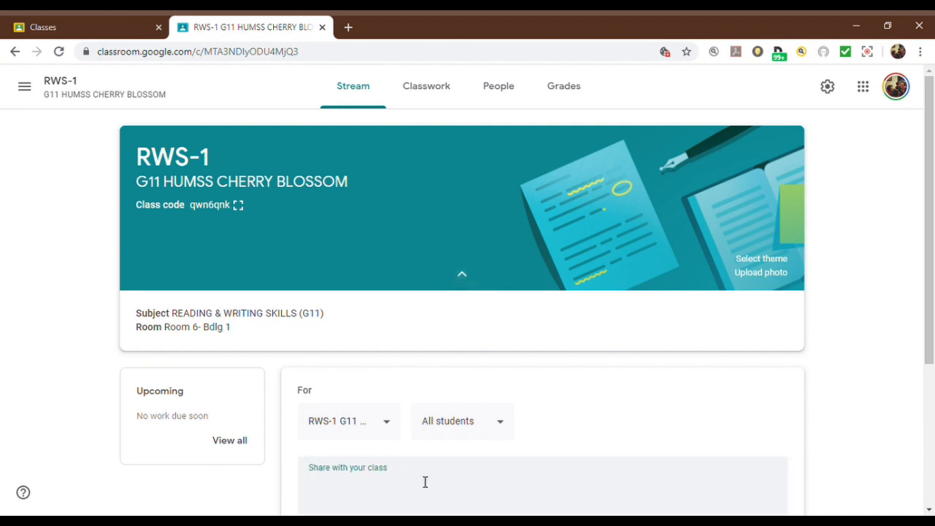
{"action": "type", "text": "HI. welcome to our virtual class in RWS for 1"}
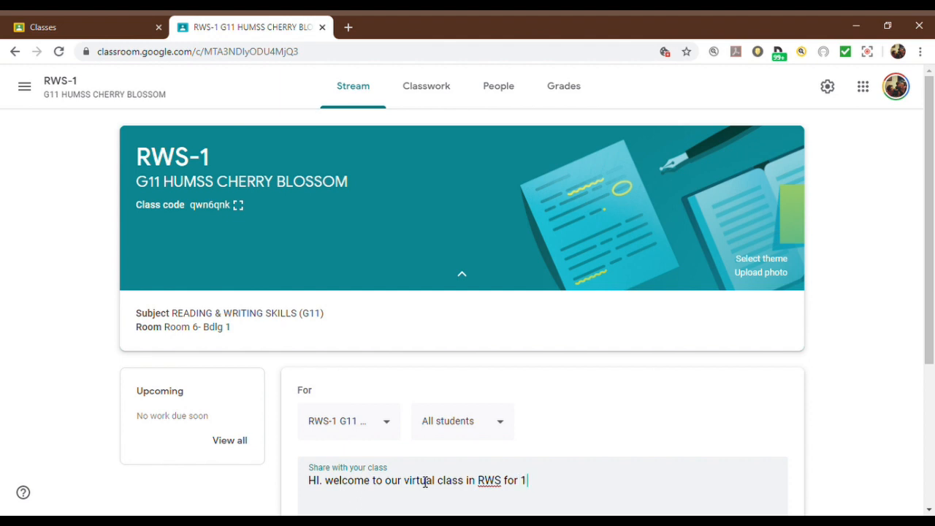
{"action": "type", "text": "st sem Sy 2"}
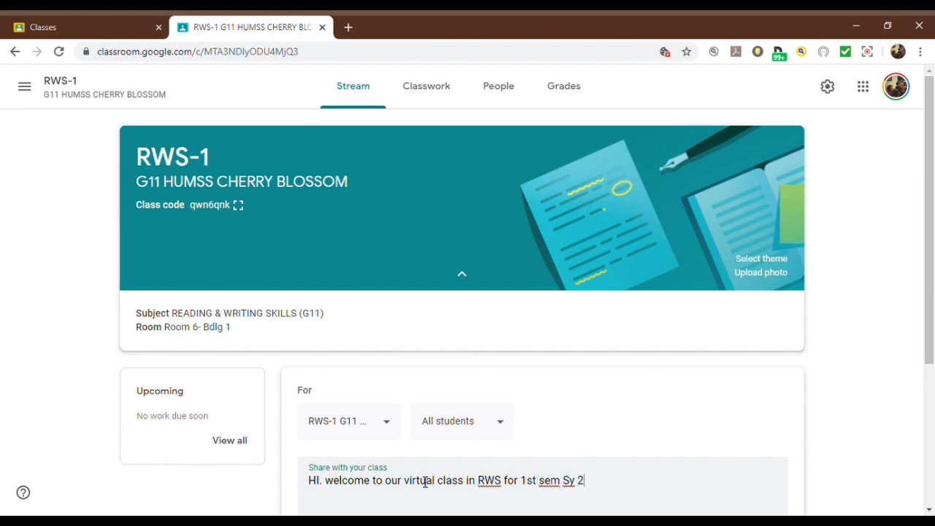
{"action": "type", "text": "020-2021"}
Step: Continue the announcement with ". I hope everybody is ok and now ready for school again." and post it to all students
{"action": "left_click_drag", "start_coordinate": [926, 294], "coordinate": [933, 399]}
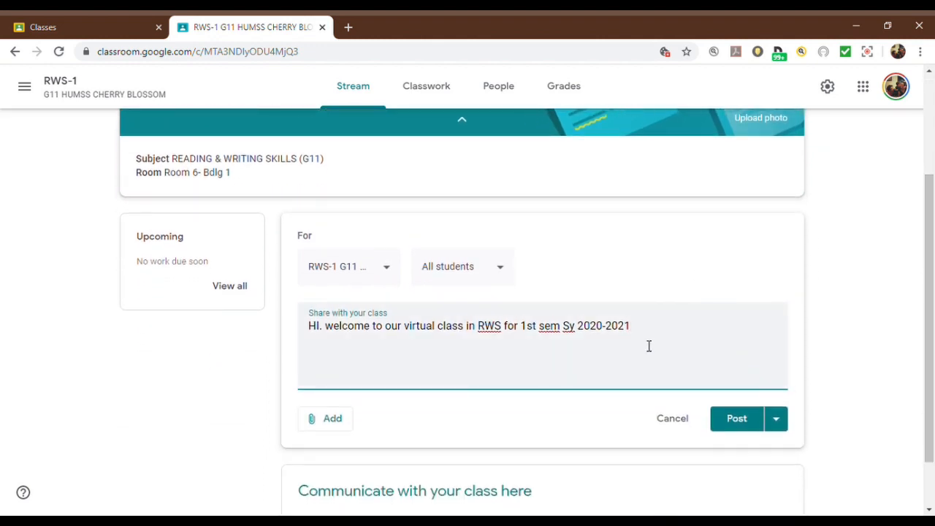
{"action": "type", "text": ". I hope eve"}
{"action": "key", "text": "BackSpace"}
{"action": "key", "text": "BackSpace"}
{"action": "key", "text": "BackSpace"}
{"action": "type", "text": "erybody is ok and now read"}
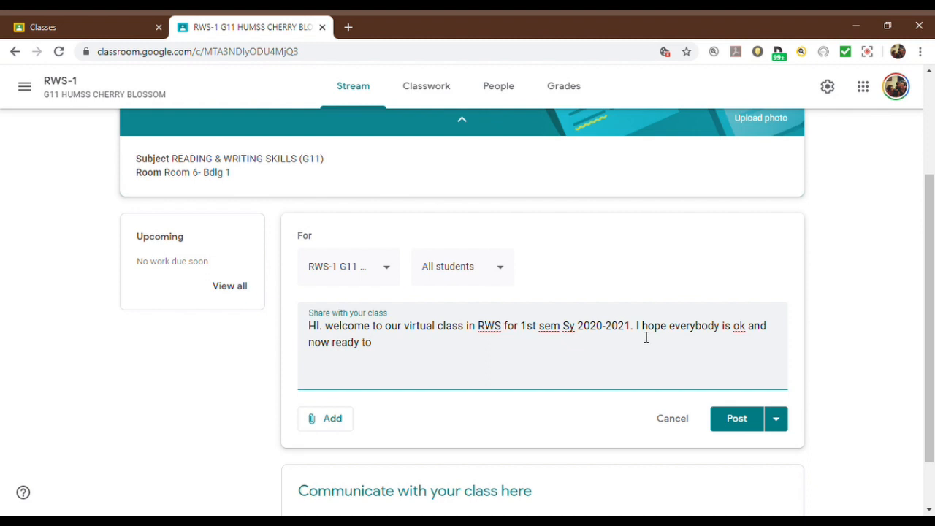
{"action": "type", "text": "y for school again"}
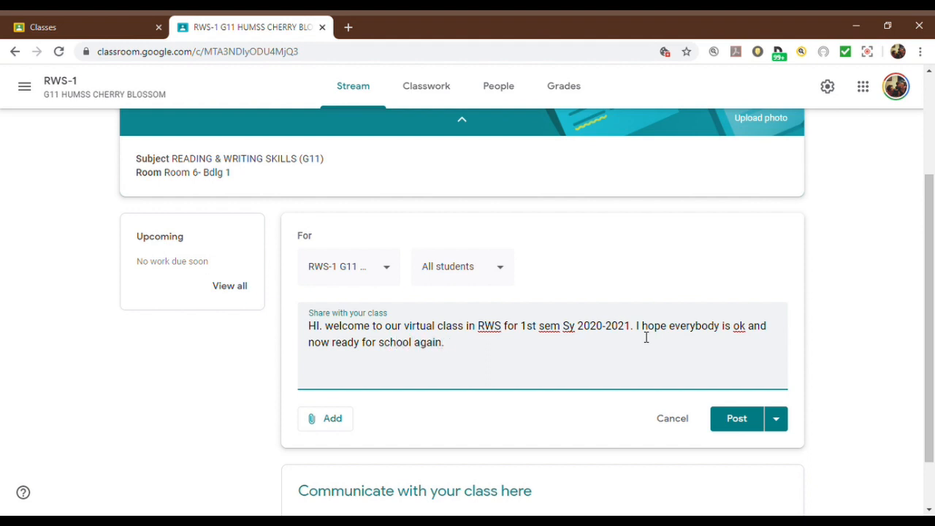
{"action": "type", "text": "."}
{"action": "left_click", "coordinate": [731, 417]}
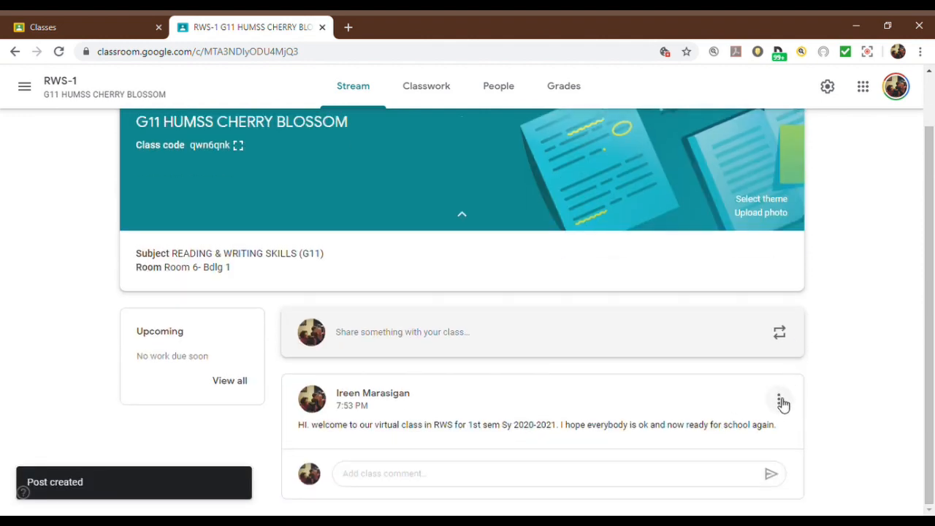
Step: Open the posted welcome announcement for editing, check which students it is shared with, and save it
{"action": "left_click", "coordinate": [780, 402]}
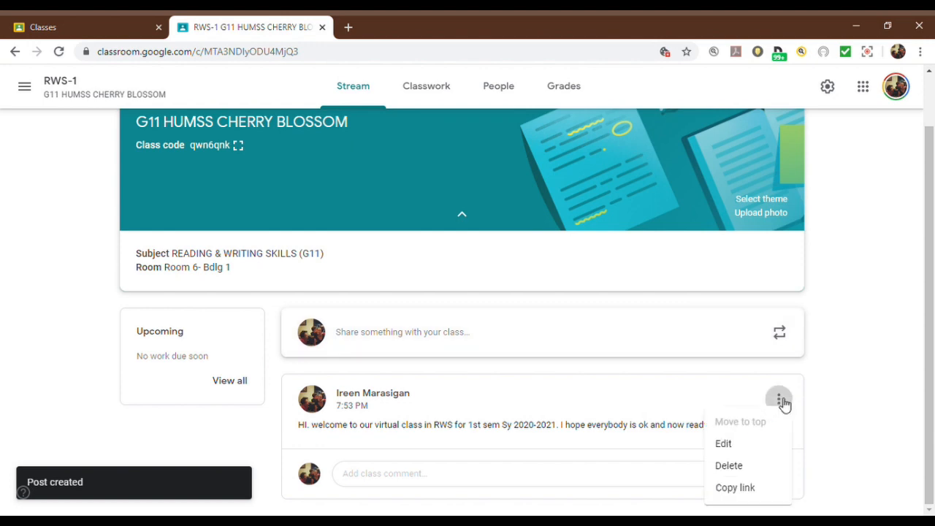
{"action": "left_click", "coordinate": [759, 447]}
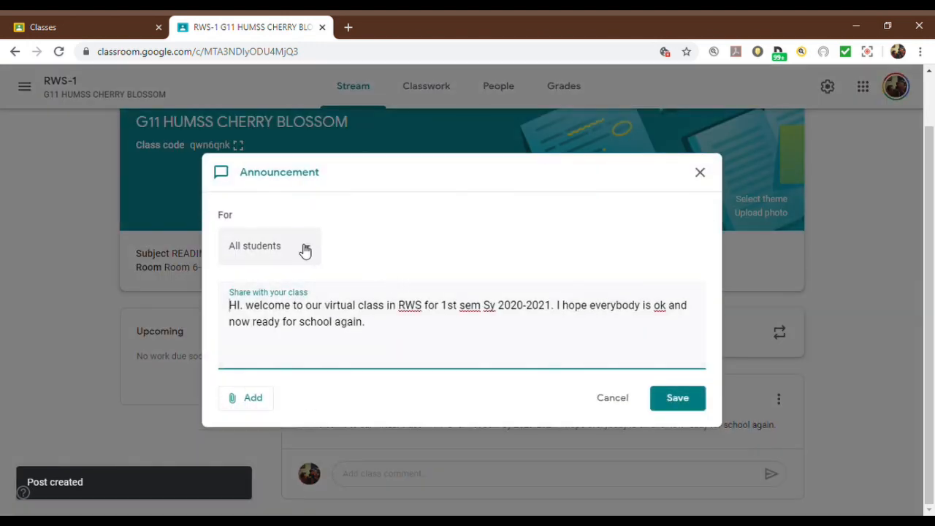
{"action": "left_click", "coordinate": [308, 251]}
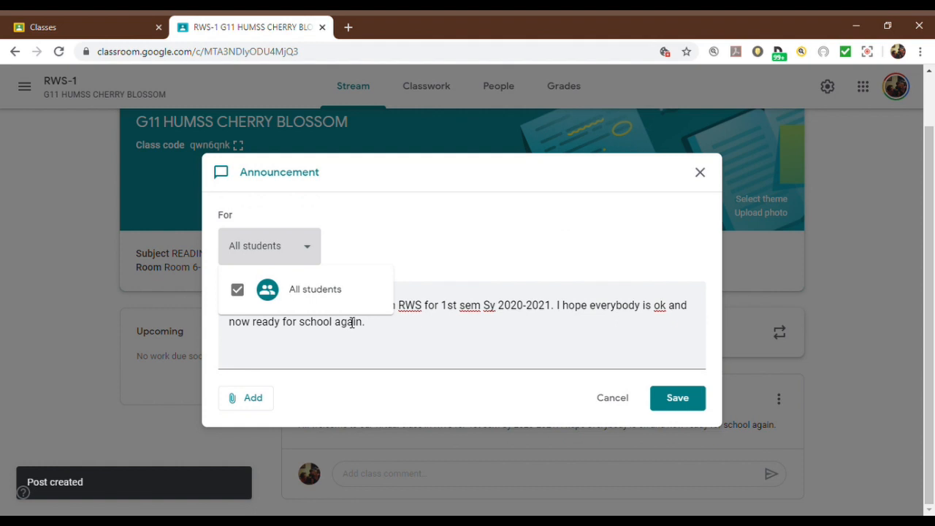
{"action": "left_click", "coordinate": [677, 403]}
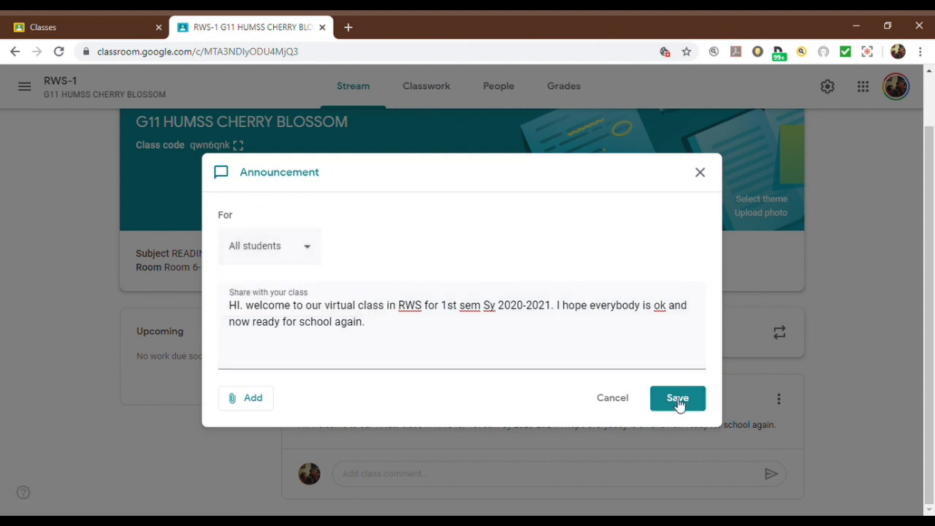
{"action": "left_click", "coordinate": [687, 403]}
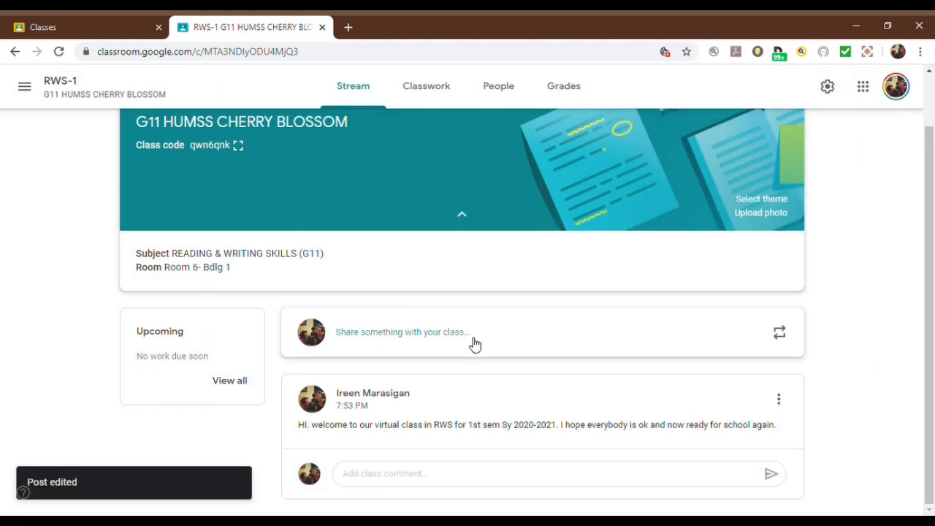
{"action": "left_click", "coordinate": [471, 343]}
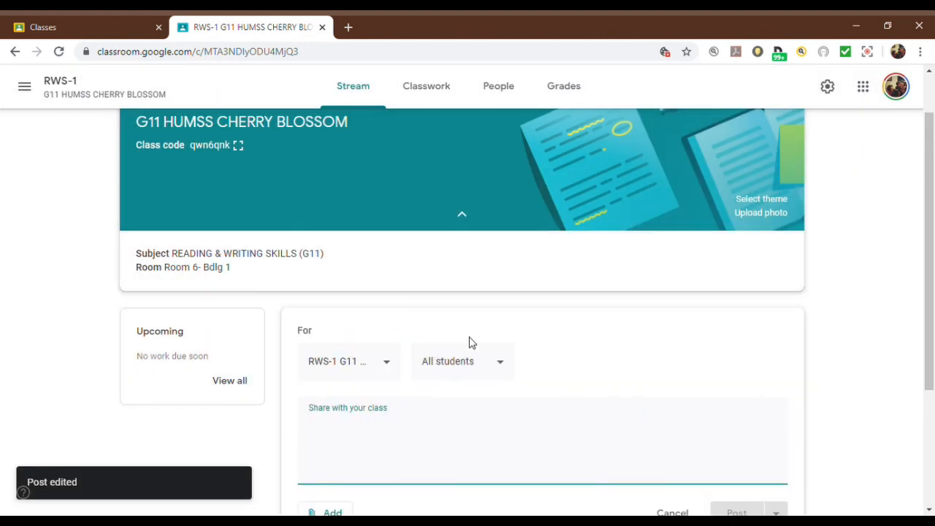
{"action": "left_click", "coordinate": [503, 368]}
{"action": "left_click", "coordinate": [502, 367]}
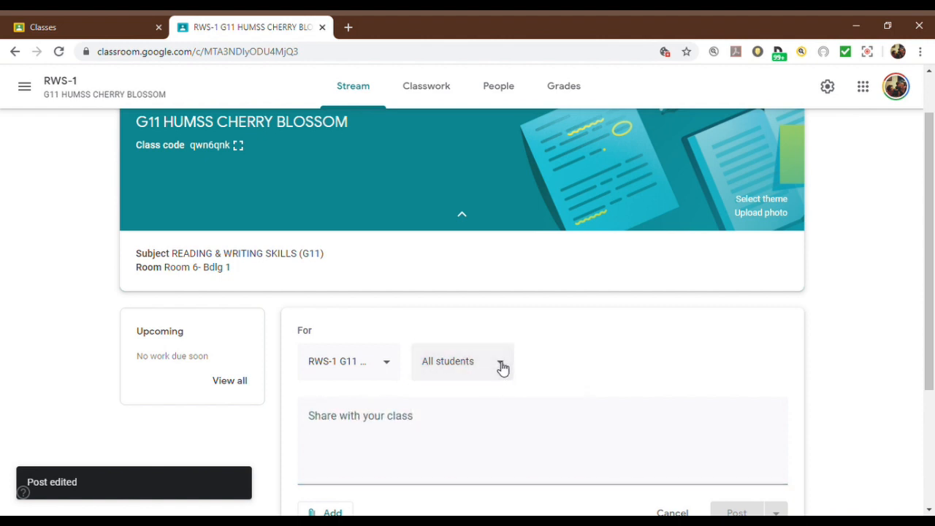
{"action": "key", "text": "Escape"}
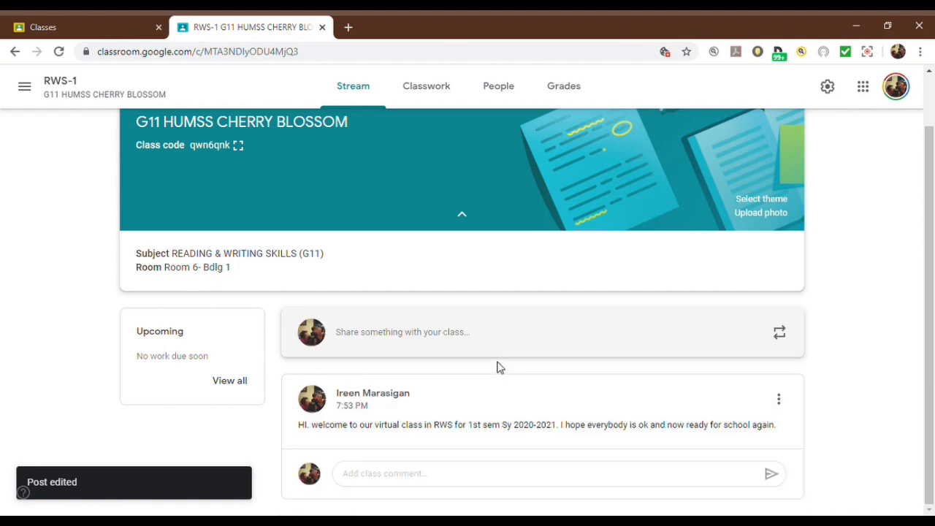
Step: Reopen the welcome announcement for editing, review its student recipient options again, and save the post
{"action": "left_click", "coordinate": [779, 399]}
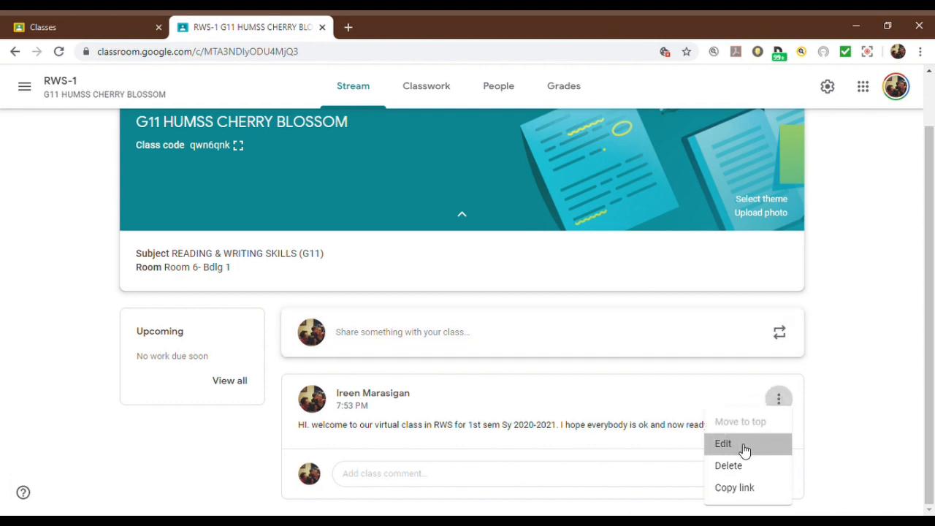
{"action": "left_click", "coordinate": [745, 449]}
{"action": "left_click", "coordinate": [312, 252]}
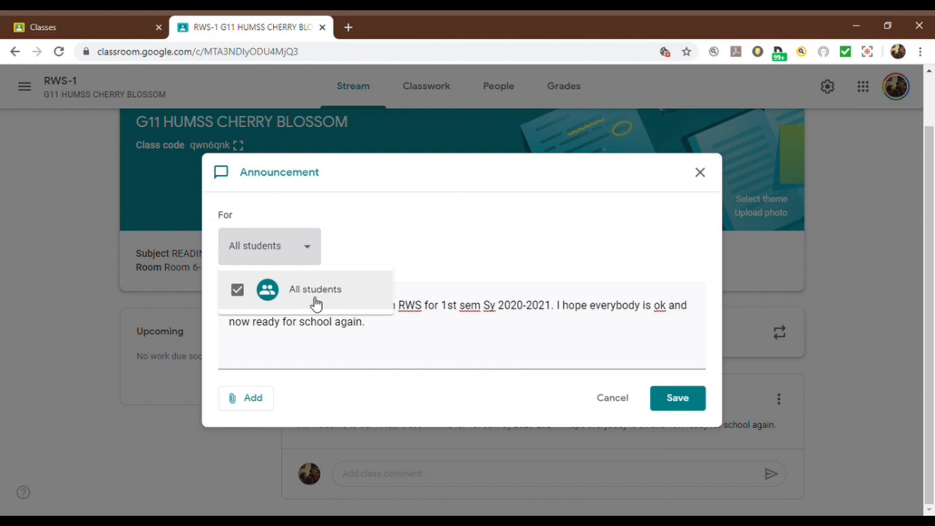
{"action": "left_click", "coordinate": [695, 405]}
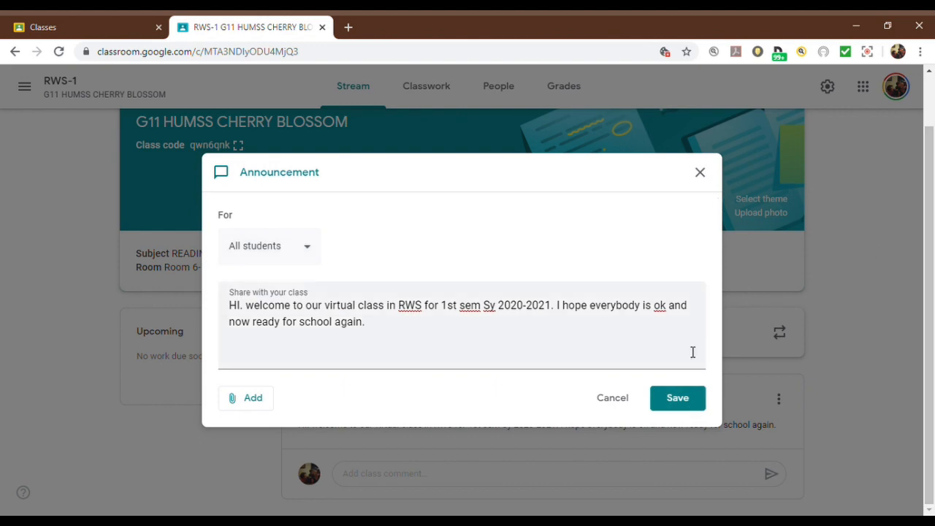
{"action": "left_click", "coordinate": [687, 402]}
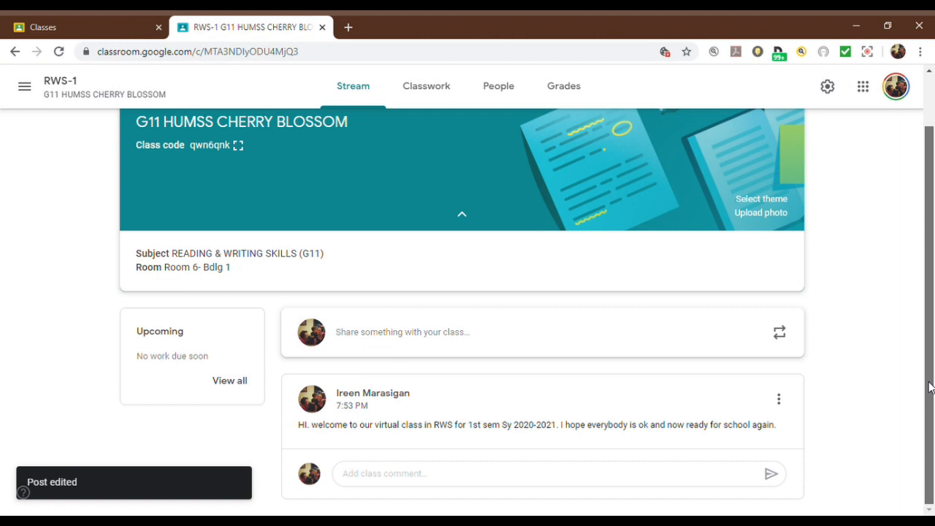
Step: Create a new assignment in the class's classwork and title it "PANDEMIC ESSAY"
{"action": "scroll", "coordinate": [931, 351], "scroll_direction": "up", "scroll_amount": 2}
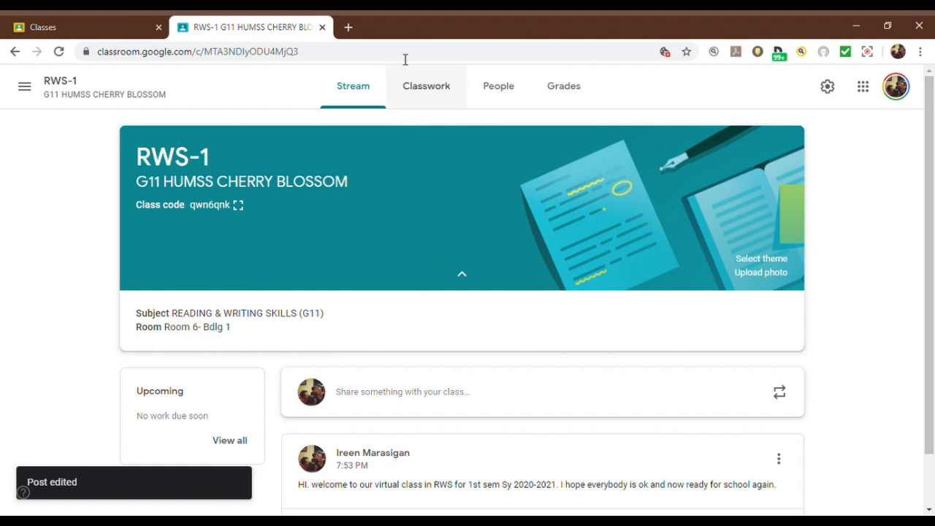
{"action": "left_click", "coordinate": [433, 95]}
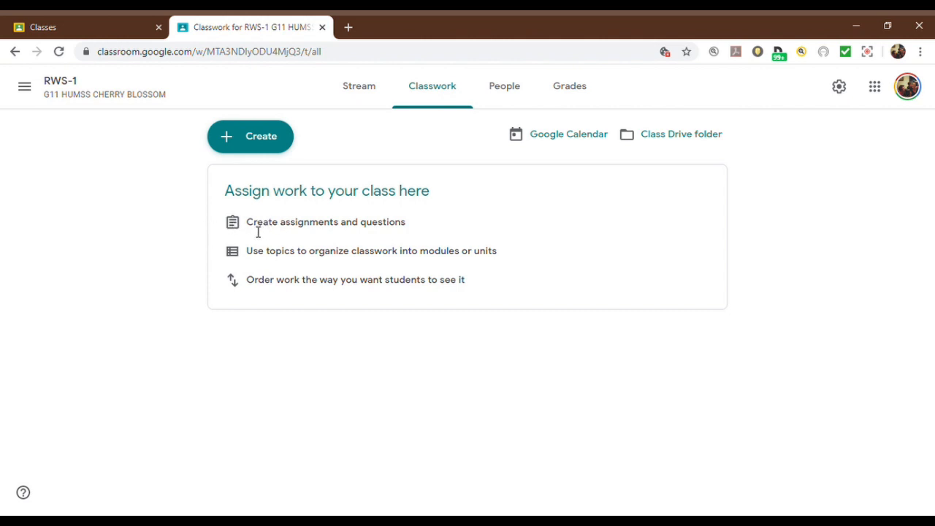
{"action": "left_click", "coordinate": [255, 138]}
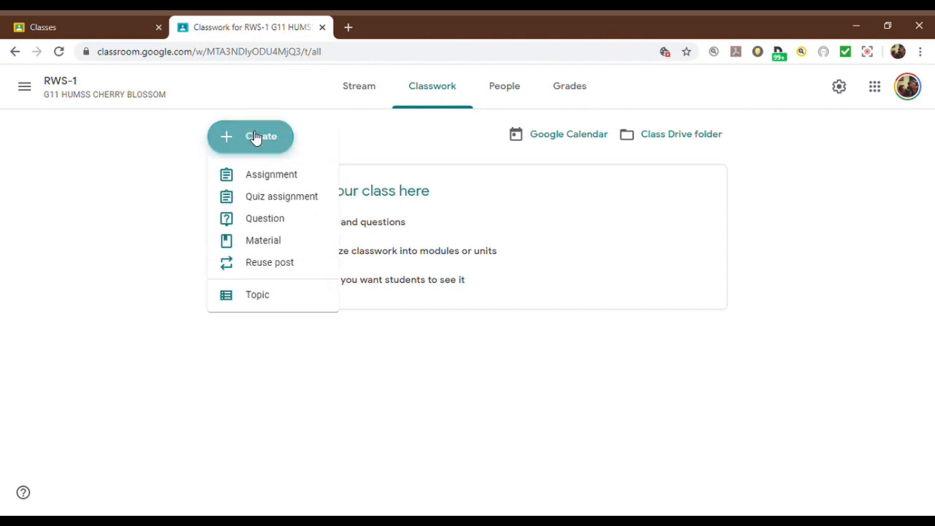
{"action": "left_click", "coordinate": [264, 180]}
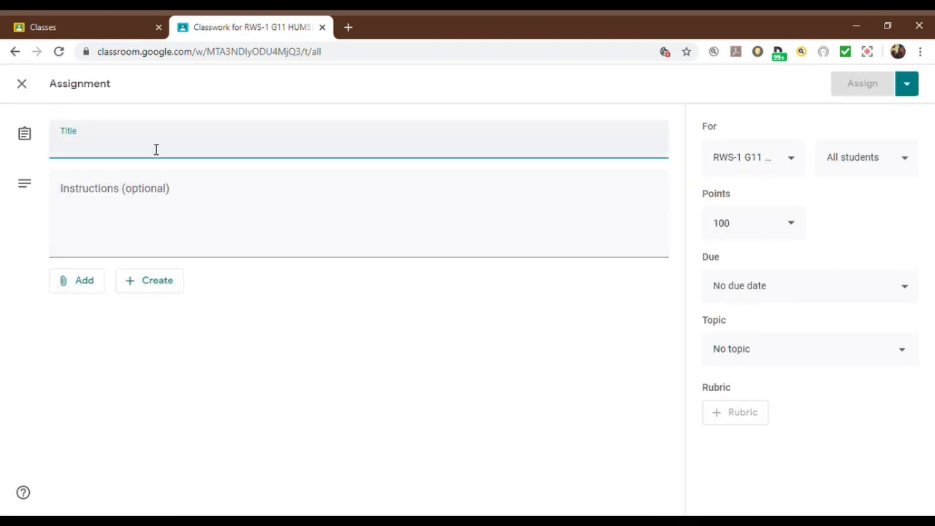
{"action": "key", "text": "BackSpace"}
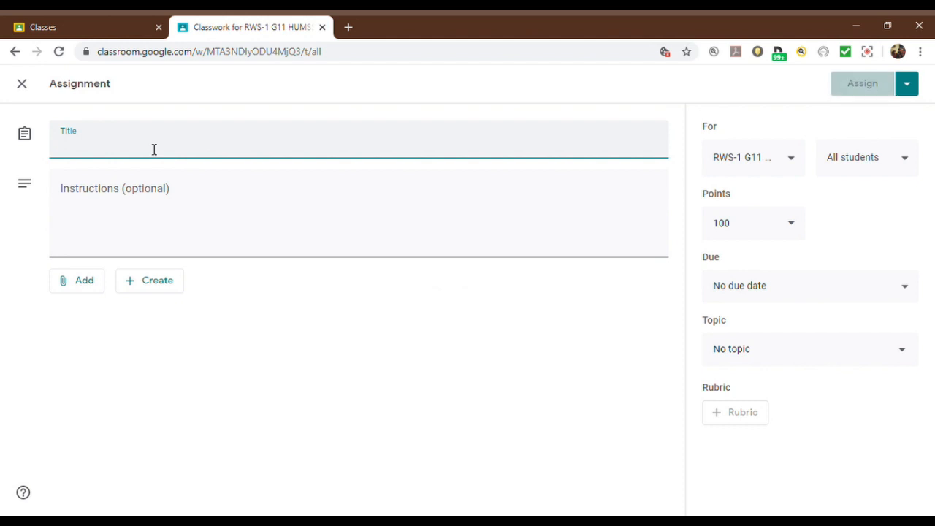
{"action": "type", "text": "PAN"}
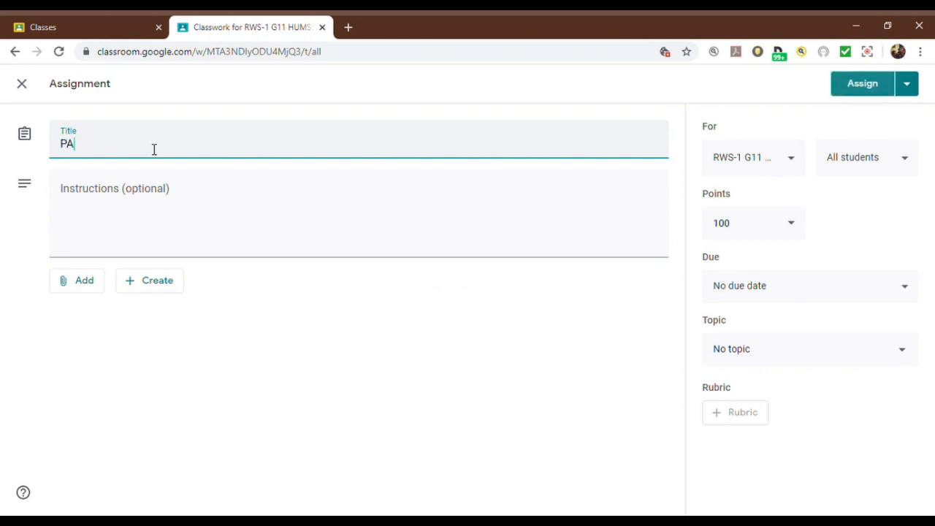
{"action": "key", "text": "BackSpace"}
{"action": "key", "text": "BackSpace"}
{"action": "key", "text": "BackSpace"}
{"action": "type", "text": "P"}
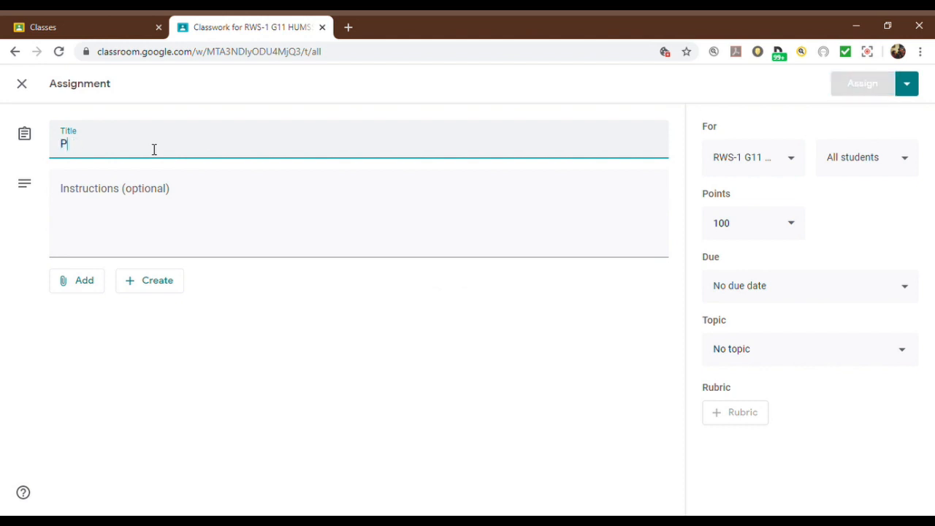
{"action": "type", "text": "ANDEMIC ESSAY"}
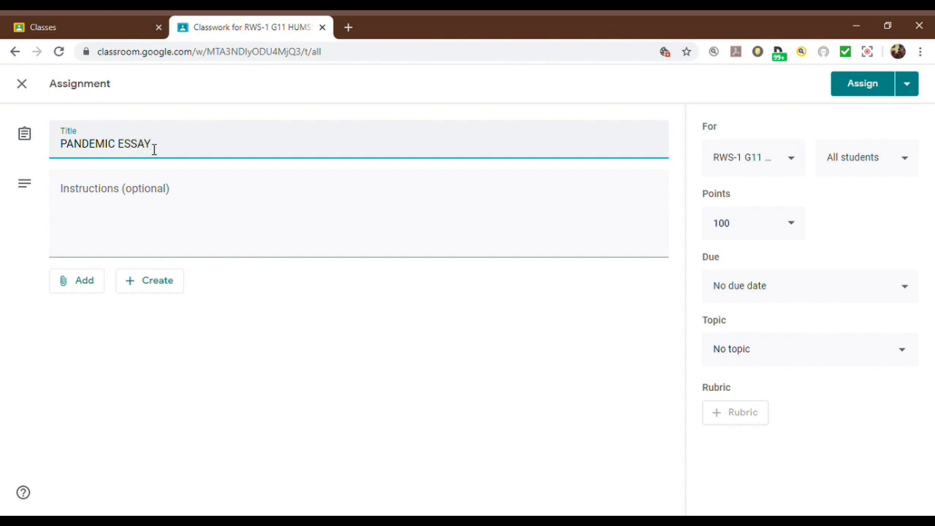
Step: Begin the assignment instructions with "Write a 200-word essay about your experiences"
{"action": "left_click", "coordinate": [179, 213]}
{"action": "type", "text": "Write a "}
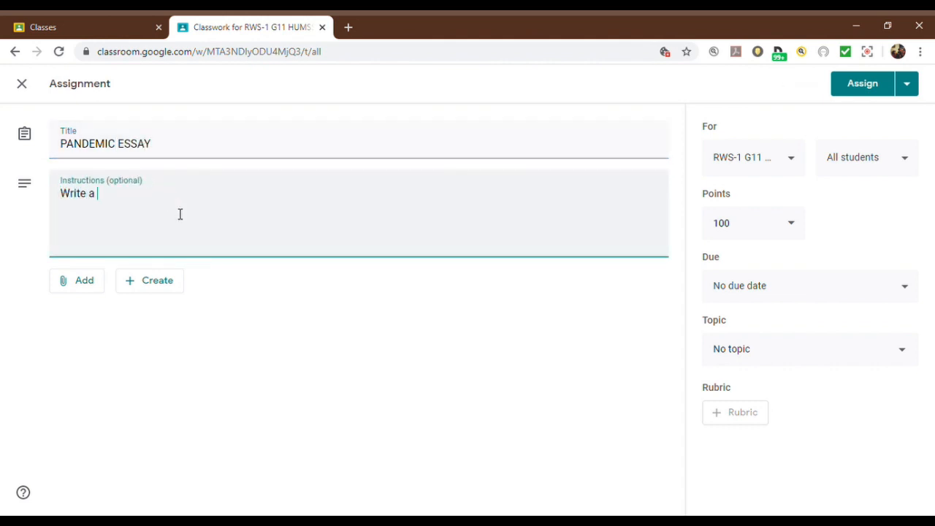
{"action": "type", "text": "200-word essay about y"}
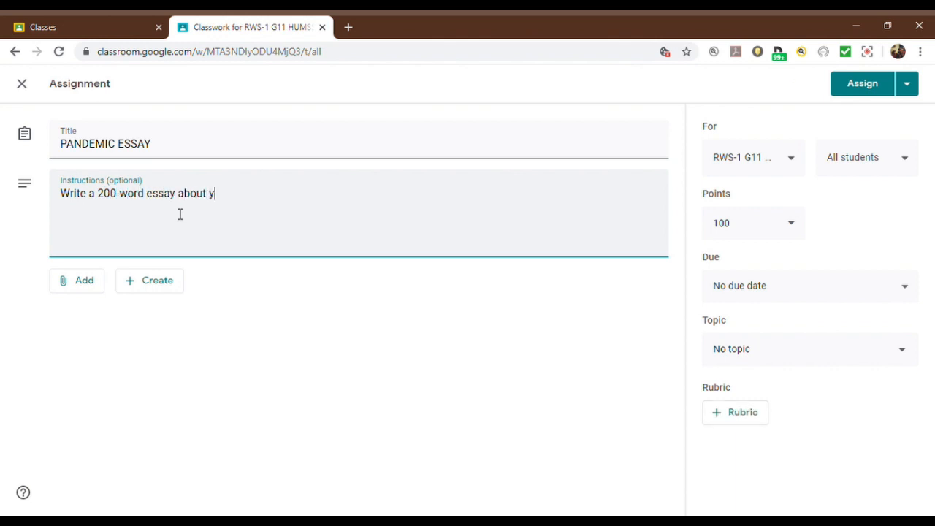
{"action": "type", "text": "our exepriences"}
{"action": "key", "text": "BackSpace"}
{"action": "key", "text": "BackSpace"}
Step: Complete the assignment instructions with "during the ECQ because of the pandemic."
{"action": "key", "text": "BackSpace"}
{"action": "key", "text": "BackSpace"}
{"action": "key", "text": "BackSpace"}
{"action": "key", "text": "BackSpace"}
{"action": "type", "text": "periences dugin th"}
{"action": "key", "text": "BackSpace"}
{"action": "key", "text": "BackSpace"}
{"action": "key", "text": "BackSpace"}
{"action": "type", "text": "ri"}
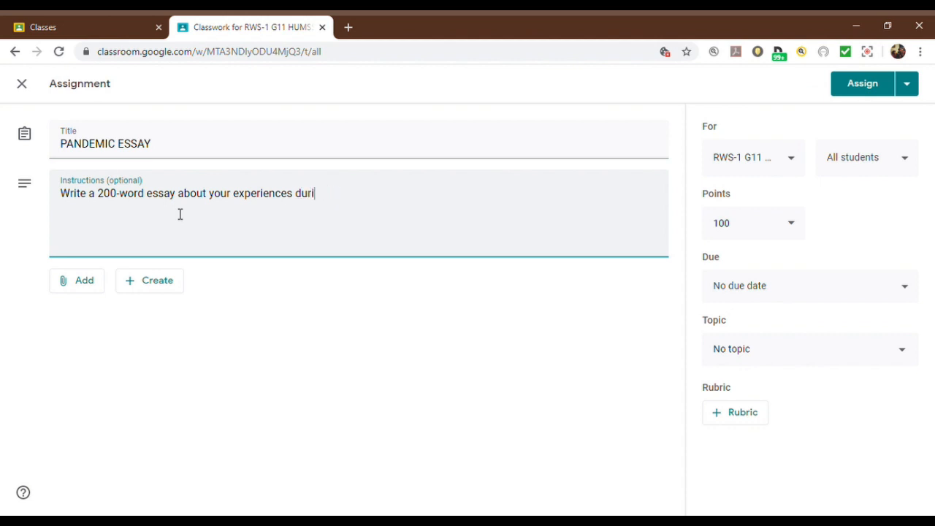
{"action": "type", "text": "ng the ECQ because of the pandemic."}
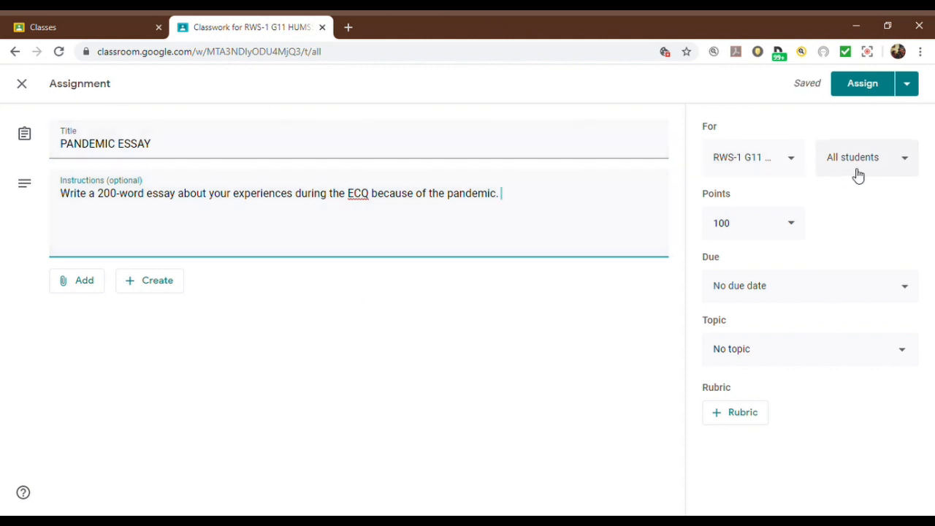
Step: Check which students the essay assignment can be given to, keeping All students selected
{"action": "left_click", "coordinate": [903, 163]}
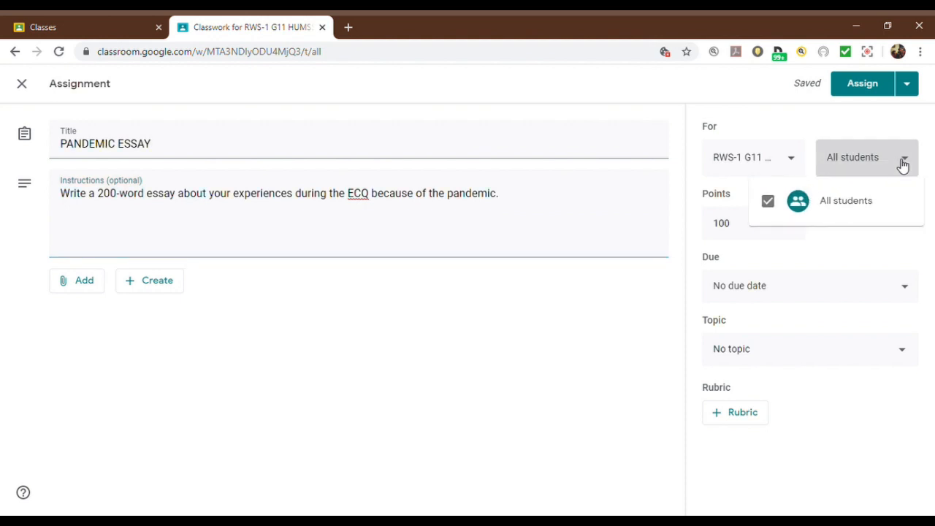
{"action": "left_click", "coordinate": [912, 163]}
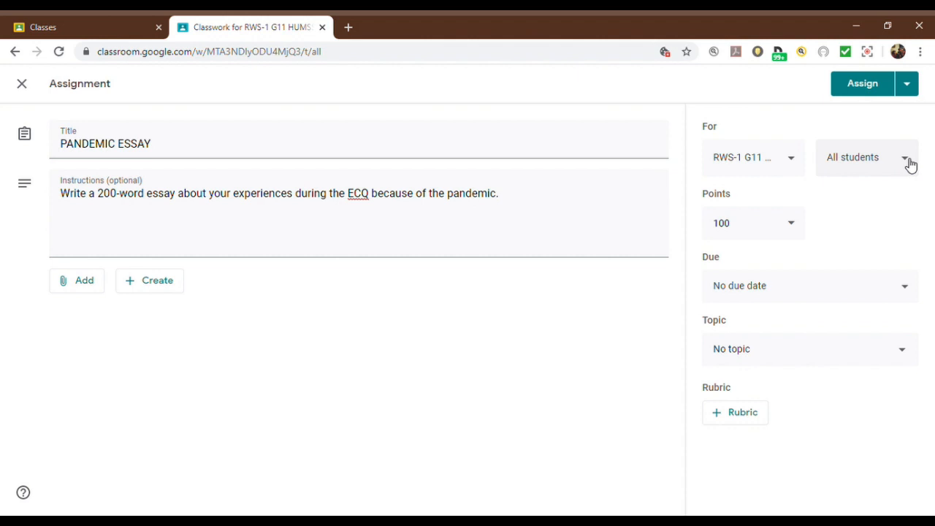
{"action": "left_click", "coordinate": [910, 165]}
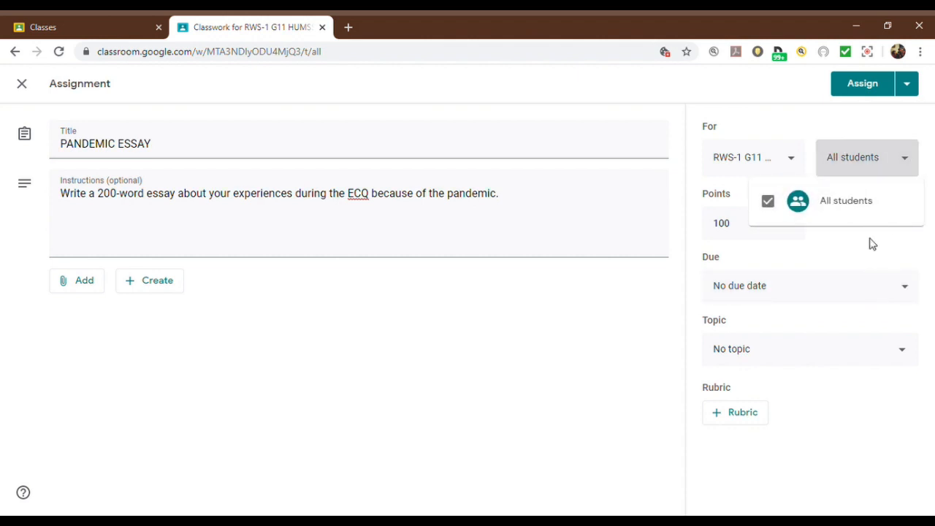
{"action": "left_click", "coordinate": [905, 163]}
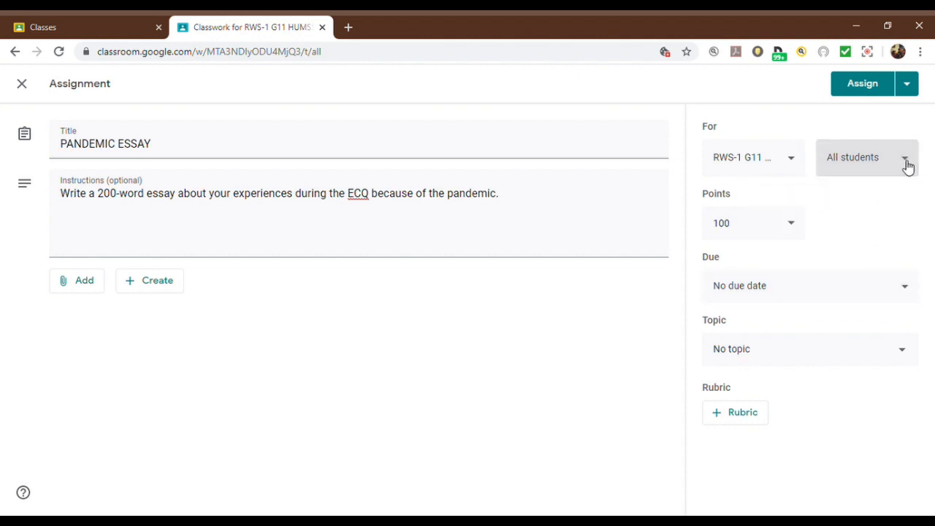
Step: Set the assignment's points to 10 and its due date to Jun 5, 2020 at 11:59 PM
{"action": "left_click", "coordinate": [792, 228]}
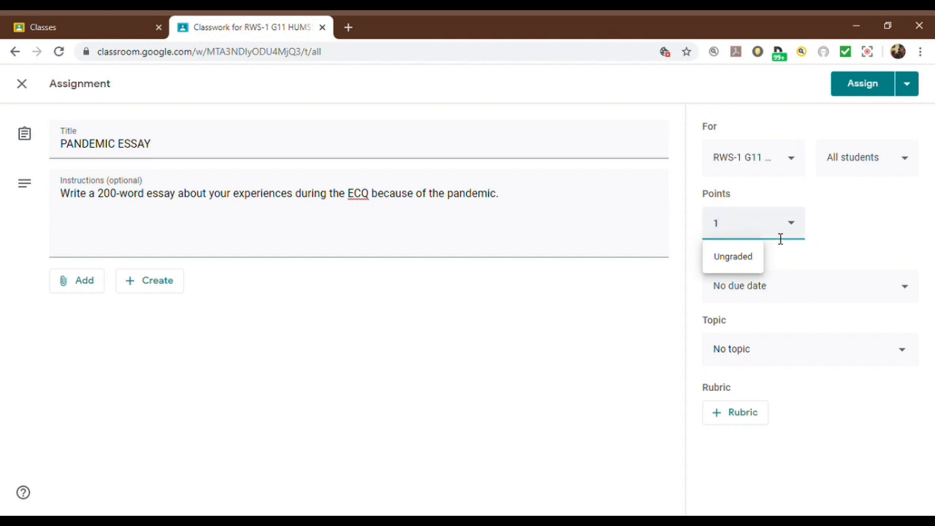
{"action": "left_click", "coordinate": [847, 244]}
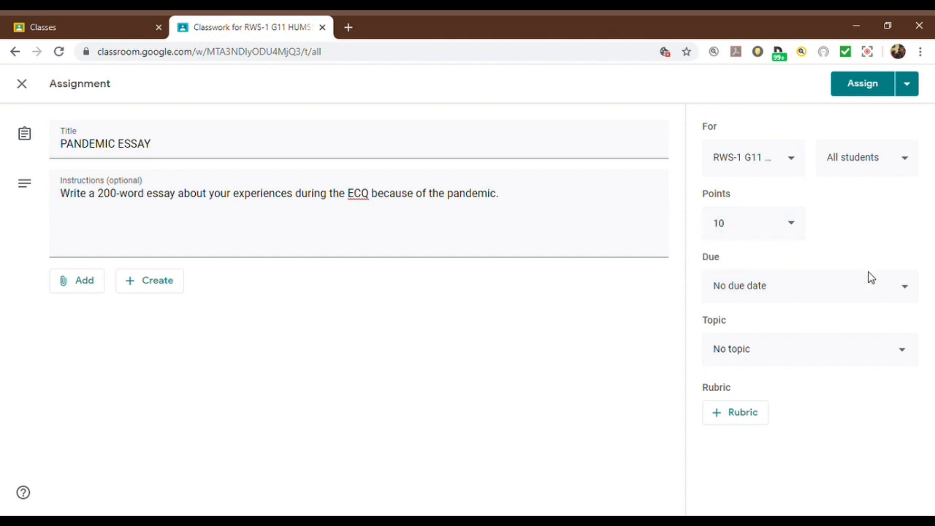
{"action": "left_click", "coordinate": [893, 292]}
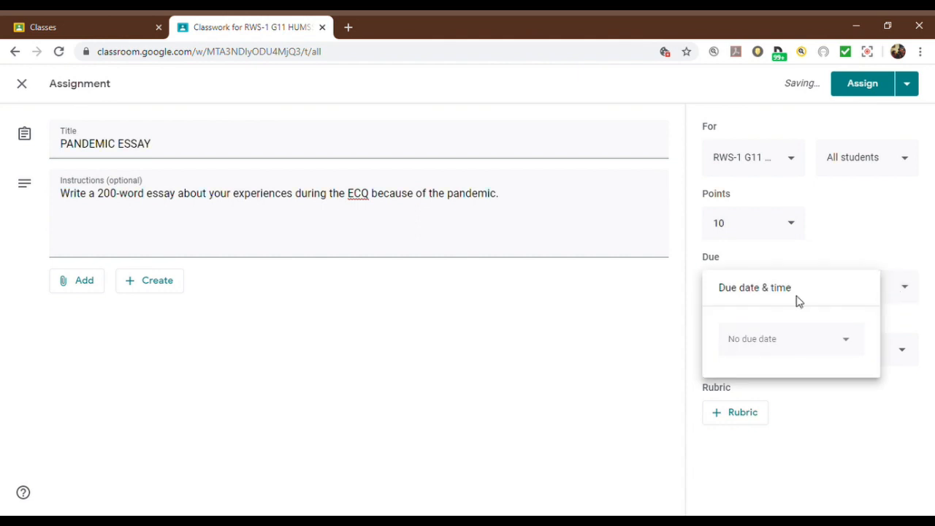
{"action": "left_click", "coordinate": [842, 340]}
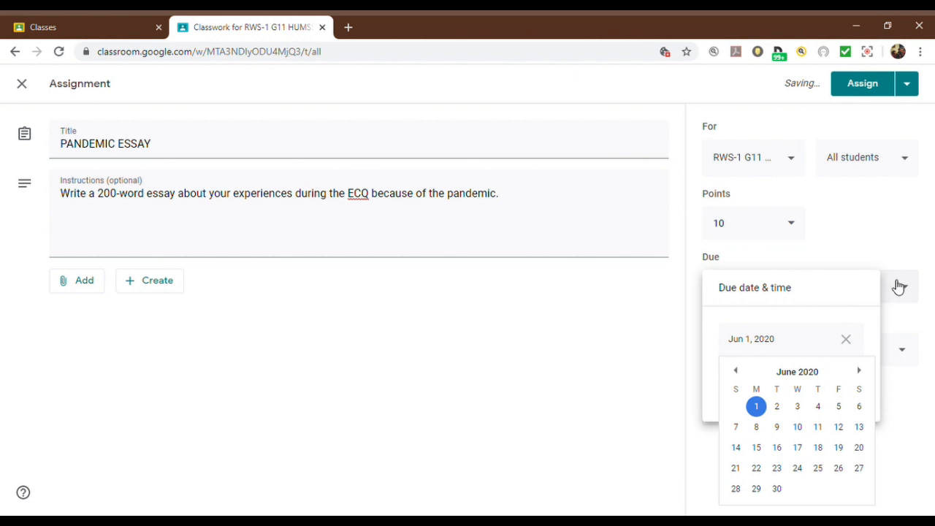
{"action": "left_click", "coordinate": [839, 409]}
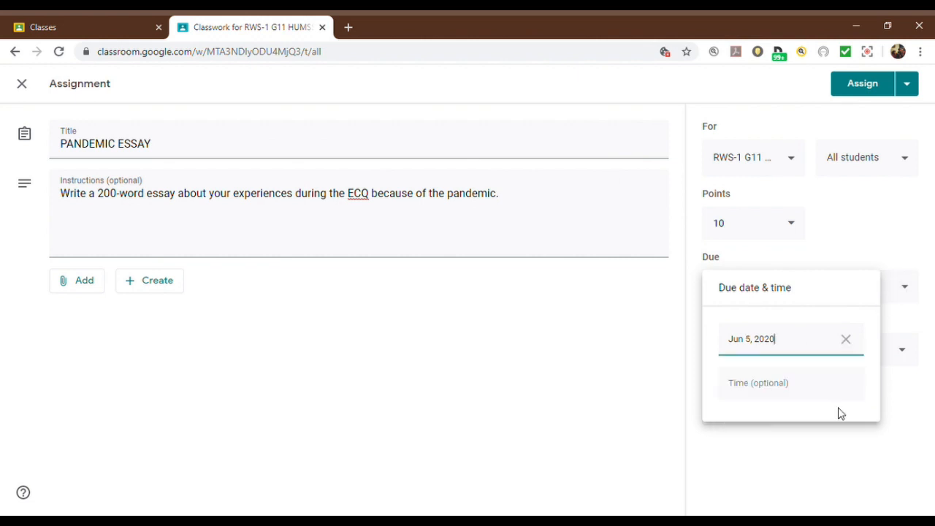
{"action": "left_click", "coordinate": [784, 388]}
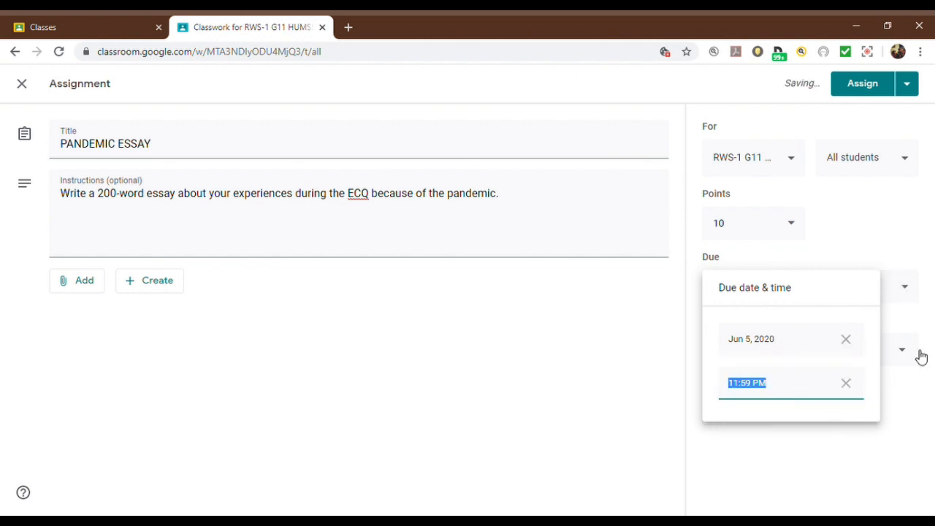
{"action": "left_click", "coordinate": [909, 398]}
Step: Create the topic BASIC WRITING SKILLS for the essay assignment and start a new rubric for it
{"action": "left_click", "coordinate": [904, 353]}
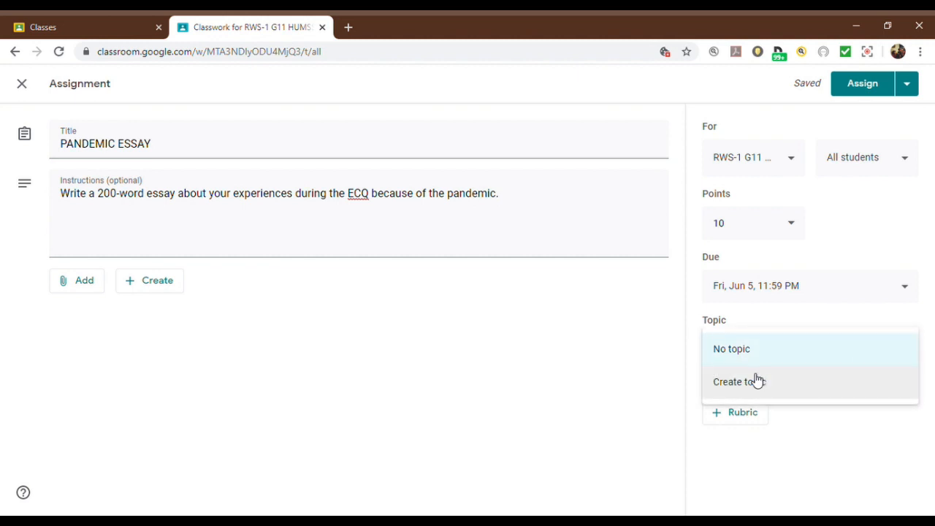
{"action": "left_click", "coordinate": [774, 384]}
{"action": "type", "text": "BASIC WRITING "}
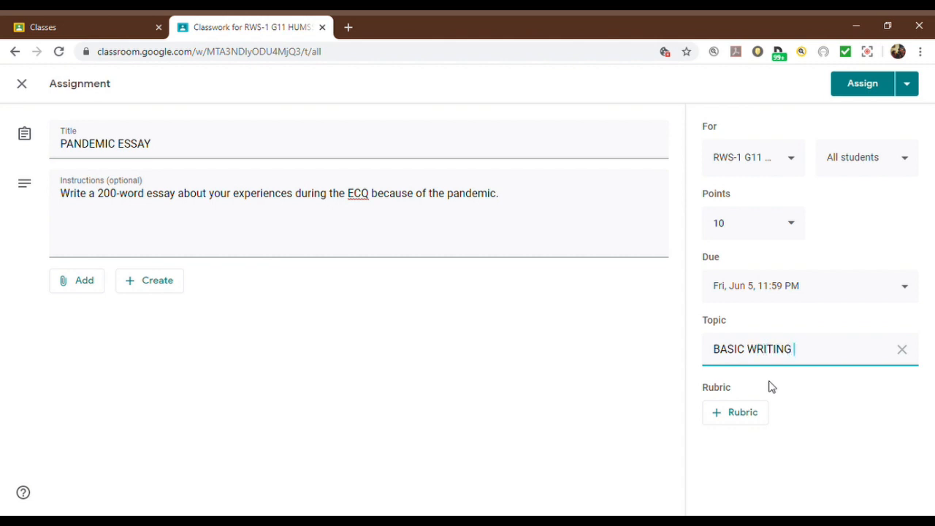
{"action": "type", "text": "SKILLS"}
{"action": "left_click", "coordinate": [753, 418]}
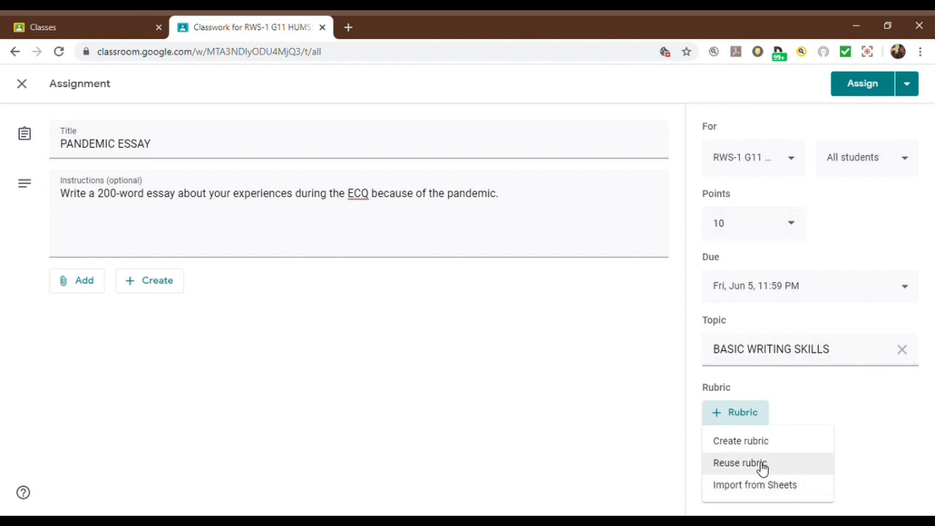
{"action": "left_click", "coordinate": [761, 441]}
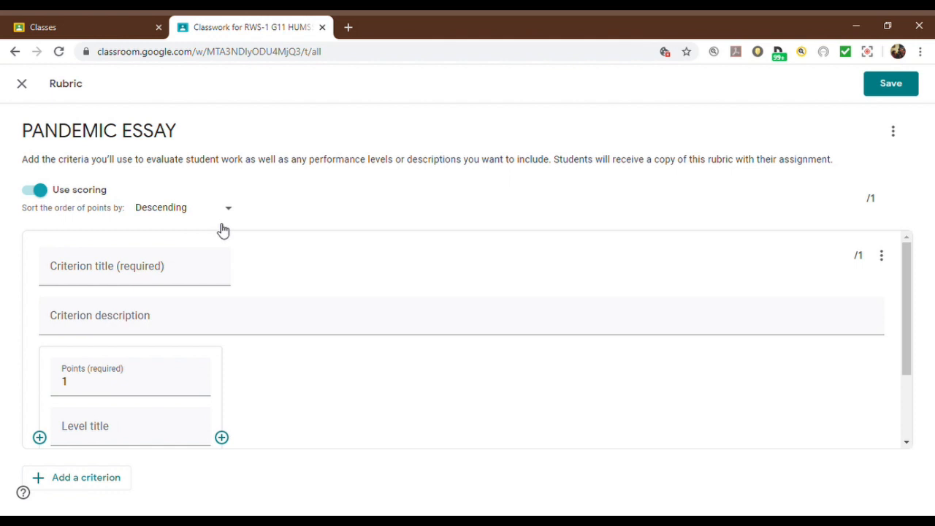
{"action": "left_click", "coordinate": [113, 277]}
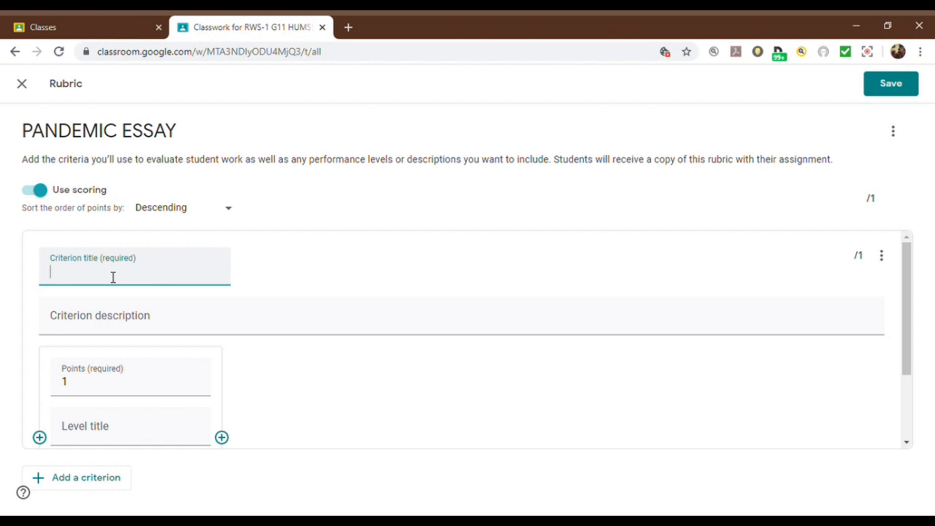
{"action": "type", "text": "Content is relevant a"}
{"action": "key", "text": "BackSpace"}
{"action": "key", "text": "BackSpace"}
{"action": "key", "text": "BackSpace"}
{"action": "key", "text": "BackSpace"}
{"action": "key", "text": "BackSpace"}
{"action": "key", "text": "BackSpace"}
{"action": "type", "text": "ant and"}
{"action": "key", "text": "BackSpace"}
{"action": "key", "text": "BackSpace"}
{"action": "key", "text": "BackSpace"}
{"action": "type", "text": "and men"}
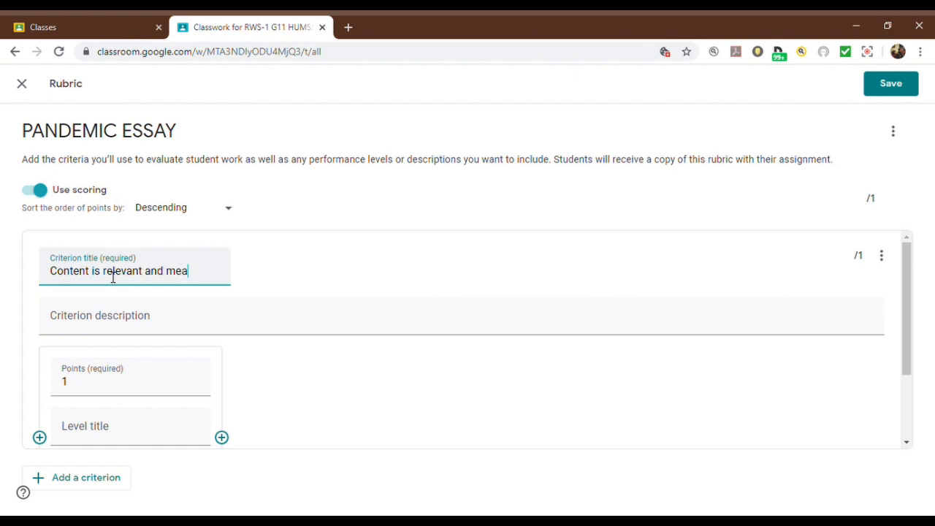
{"action": "type", "text": "ningful"}
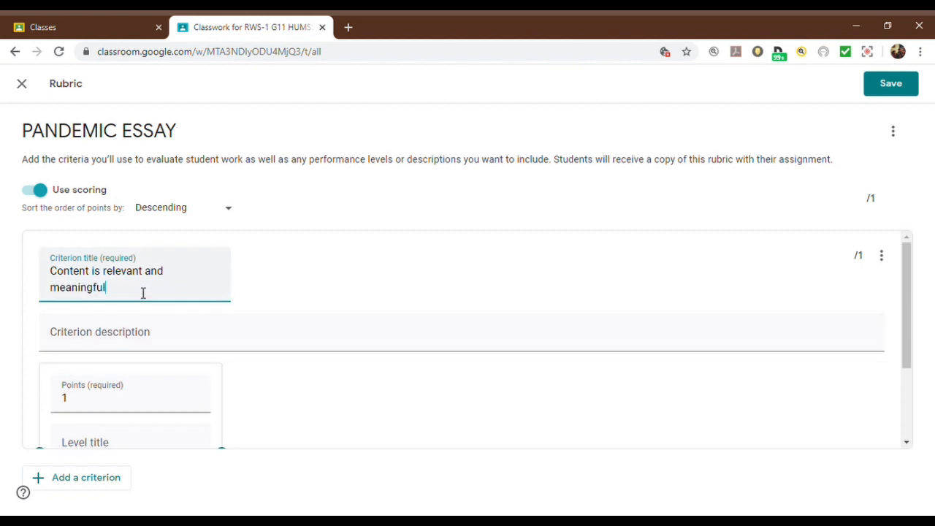
{"action": "key", "text": "BackSpace"}
{"action": "key", "text": "BackSpace"}
{"action": "key", "text": "BackSpace"}
{"action": "key", "text": "BackSpace"}
{"action": "key", "text": "BackSpace"}
{"action": "key", "text": "BackSpace"}
{"action": "key", "text": "BackSpace"}
{"action": "key", "text": "BackSpace"}
{"action": "key", "text": "BackSpace"}
{"action": "key", "text": "BackSpace"}
{"action": "key", "text": "BackSpace"}
{"action": "key", "text": "BackSpace"}
{"action": "key", "text": "BackSpace"}
{"action": "key", "text": "BackSpace"}
{"action": "key", "text": "BackSpace"}
{"action": "key", "text": "BackSpace"}
{"action": "key", "text": "BackSpace"}
{"action": "key", "text": "BackSpace"}
{"action": "key", "text": "BackSpace"}
{"action": "key", "text": "BackSpace"}
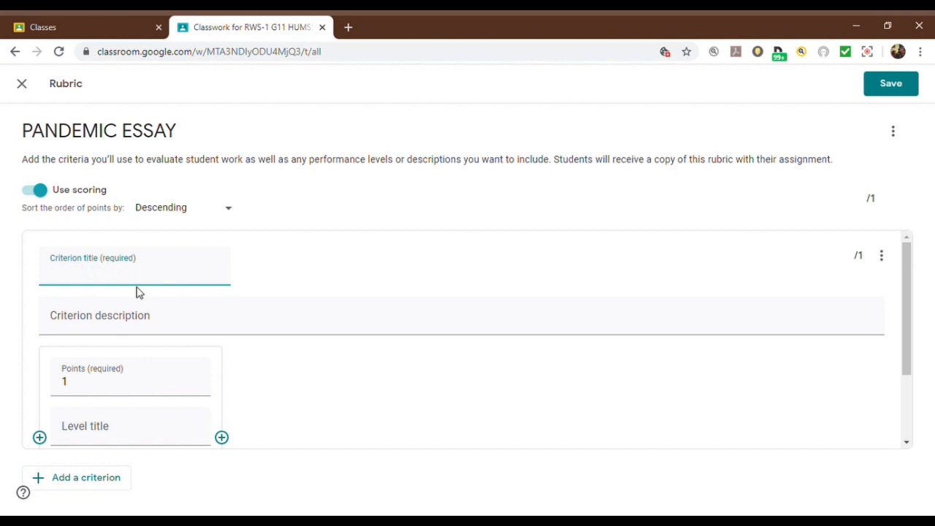
Step: Title the rubric's first criterion CONTENT and describe it as "It is relevant to the topic"
{"action": "type", "text": "CONTENT"}
{"action": "left_click", "coordinate": [148, 322]}
{"action": "type", "text": "It is relevant a"}
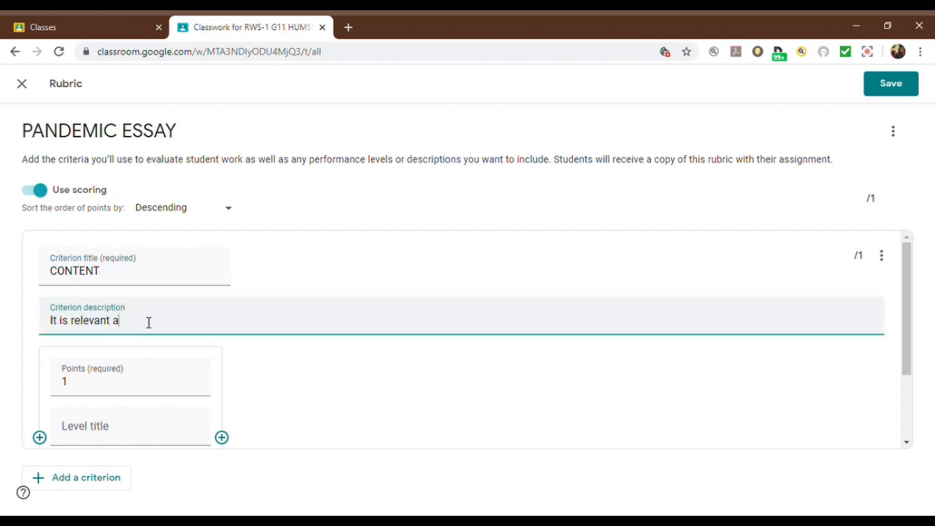
{"action": "key", "text": "BackSpace"}
{"action": "type", "text": "t to the topic"}
Step: Set the CONTENT criterion's level to 5 points, leaving its level title and description empty
{"action": "left_click", "coordinate": [100, 392]}
{"action": "scroll", "coordinate": [101, 393], "scroll_direction": "down", "scroll_amount": 1}
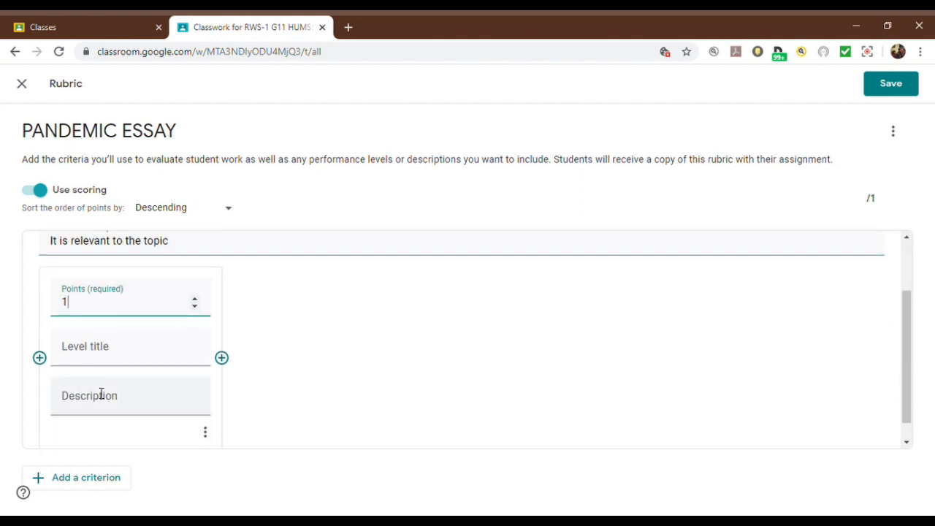
{"action": "left_click", "coordinate": [195, 306]}
{"action": "left_click", "coordinate": [194, 307]}
{"action": "left_click", "coordinate": [194, 300]}
{"action": "left_click", "coordinate": [195, 301]}
{"action": "left_click", "coordinate": [195, 300]}
{"action": "left_click", "coordinate": [195, 300]}
{"action": "left_click", "coordinate": [194, 299]}
{"action": "left_click", "coordinate": [195, 300]}
{"action": "left_click", "coordinate": [185, 362]}
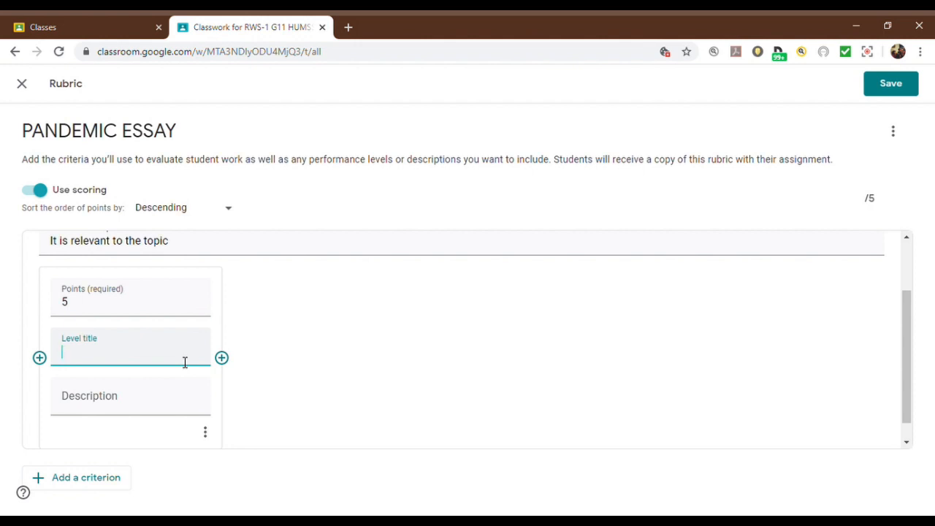
{"action": "left_click", "coordinate": [173, 414]}
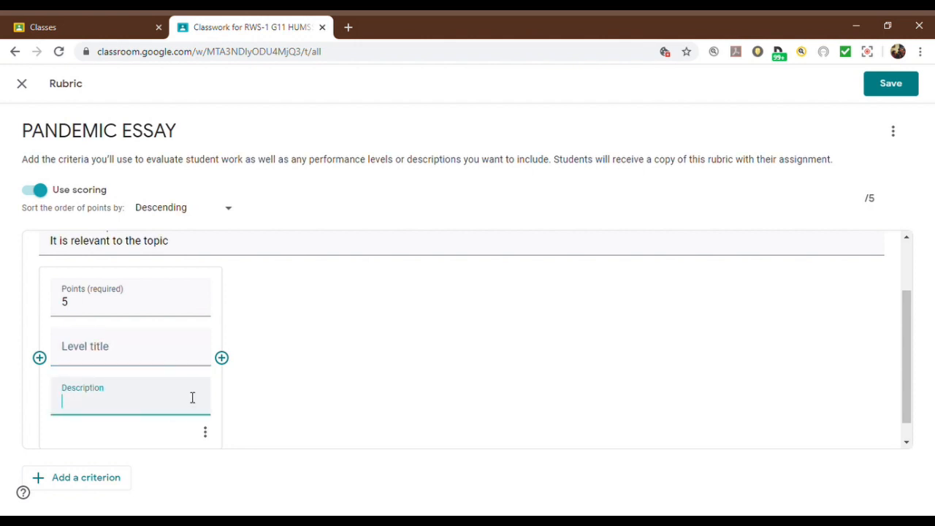
Step: Add a second criterion titled MECHANICS to the rubric
{"action": "left_click_drag", "start_coordinate": [907, 344], "coordinate": [918, 312]}
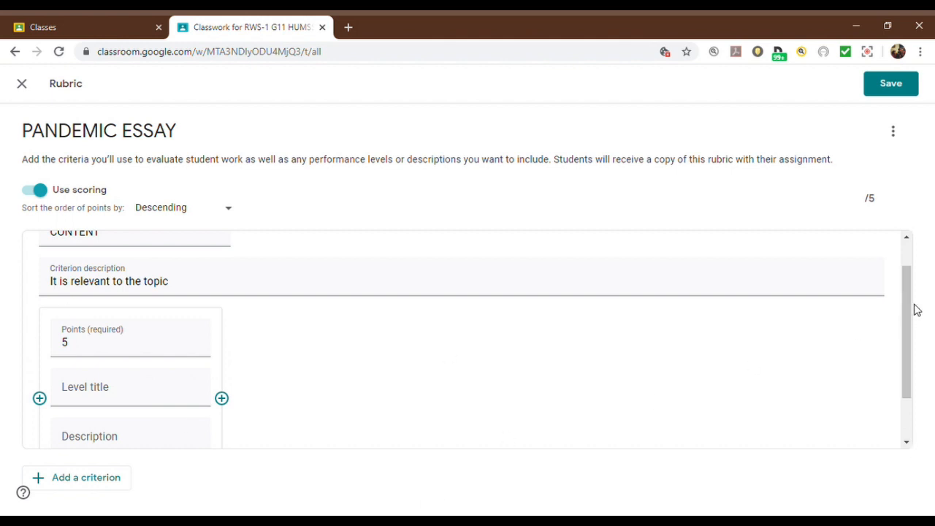
{"action": "scroll", "coordinate": [910, 321], "scroll_direction": "down", "scroll_amount": 1}
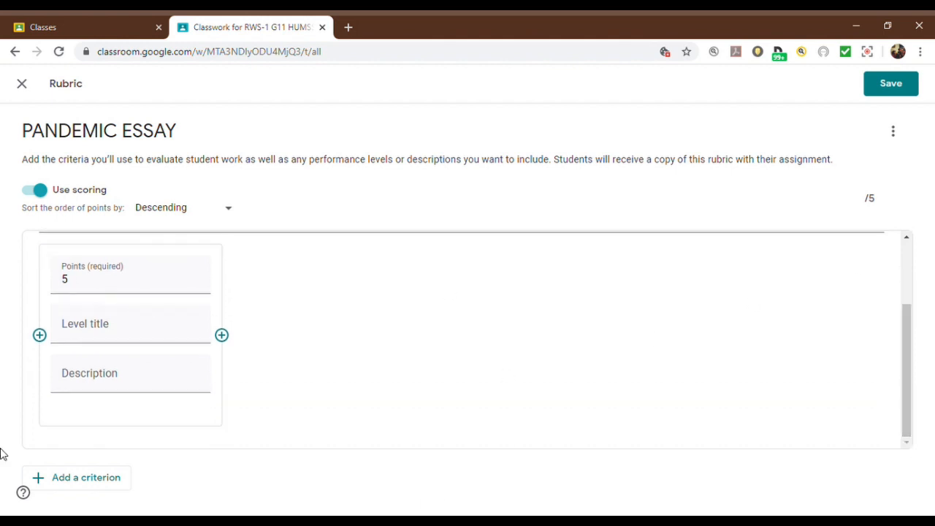
{"action": "left_click", "coordinate": [85, 483]}
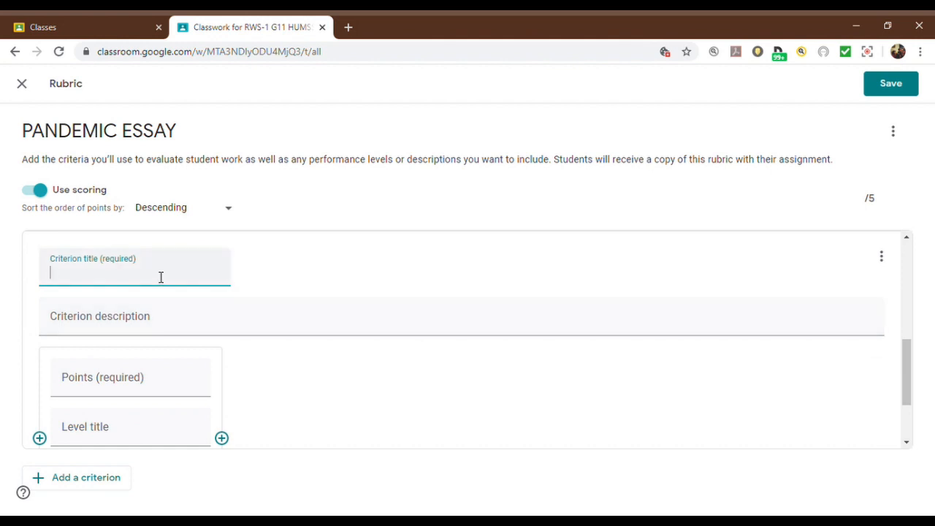
{"action": "type", "text": "MECHANICS"}
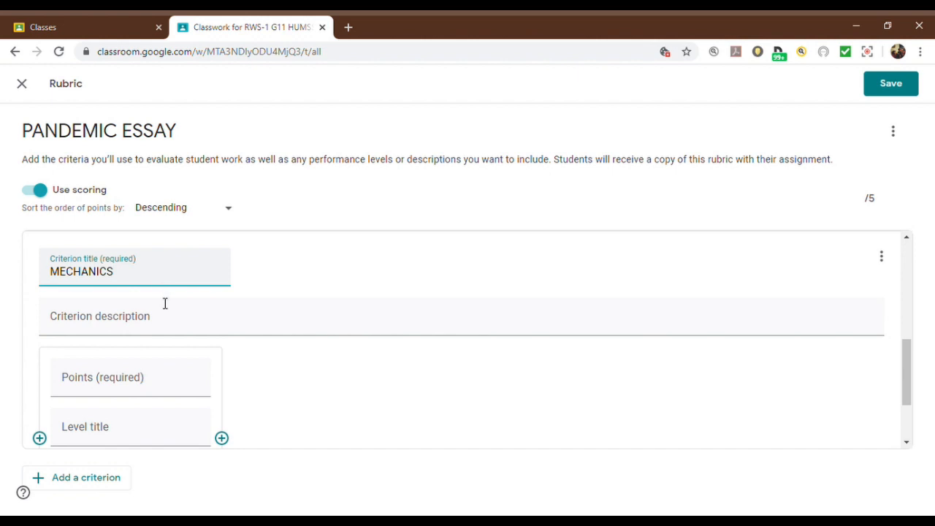
Step: Describe the MECHANICS criterion as "Spelling, punctuation marks and capitalization are appropriate and correct."
{"action": "left_click", "coordinate": [167, 328]}
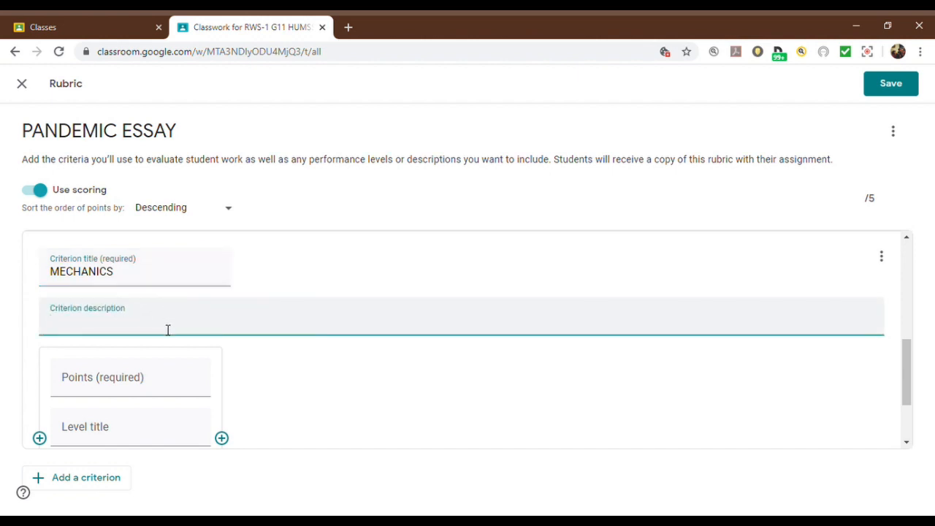
{"action": "type", "text": "Spelling"}
{"action": "key", "text": "BackSpace"}
{"action": "key", "text": "BackSpace"}
{"action": "key", "text": "BackSpace"}
{"action": "key", "text": "BackSpace"}
{"action": "key", "text": "BackSpace"}
{"action": "key", "text": "BackSpace"}
{"action": "key", "text": "BackSpace"}
{"action": "key", "text": "BackSpace"}
{"action": "type", "text": "Prop"}
{"action": "key", "text": "BackSpace"}
{"action": "key", "text": "BackSpace"}
{"action": "key", "text": "BackSpace"}
{"action": "type", "text": "Spelling, punctio"}
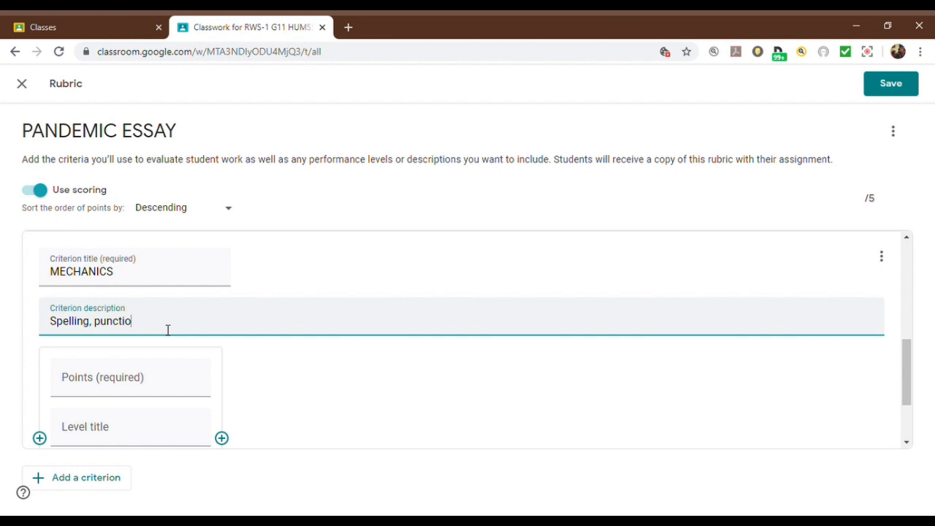
{"action": "type", "text": "n mark"}
{"action": "key", "text": "BackSpace"}
{"action": "key", "text": "BackSpace"}
{"action": "key", "text": "BackSpace"}
{"action": "key", "text": "BackSpace"}
{"action": "key", "text": "BackSpace"}
{"action": "key", "text": "BackSpace"}
{"action": "key", "text": "BackSpace"}
{"action": "key", "text": "BackSpace"}
{"action": "key", "text": "BackSpace"}
{"action": "type", "text": "uation marks and cpital"}
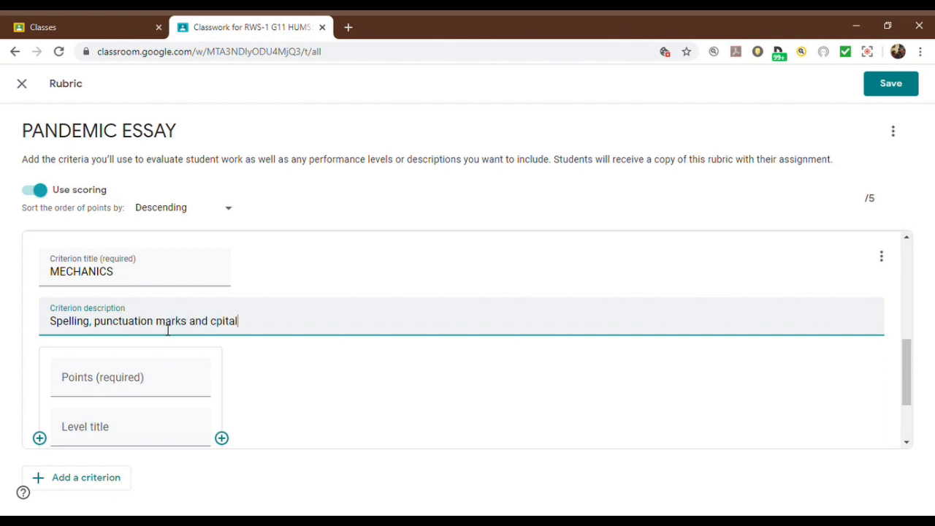
{"action": "type", "text": "pitalizations are"}
{"action": "key", "text": "BackSpace"}
{"action": "key", "text": "BackSpace"}
{"action": "key", "text": "BackSpace"}
{"action": "key", "text": "BackSpace"}
{"action": "key", "text": "BackSpace"}
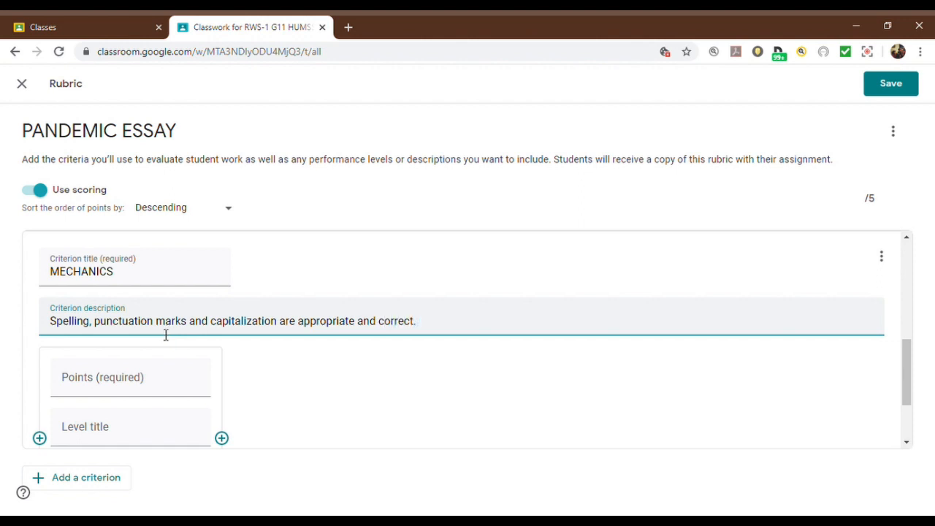
Step: Set the MECHANICS criterion's level to 5 points
{"action": "left_click", "coordinate": [165, 377]}
{"action": "scroll", "coordinate": [165, 388], "scroll_direction": "down", "scroll_amount": 1}
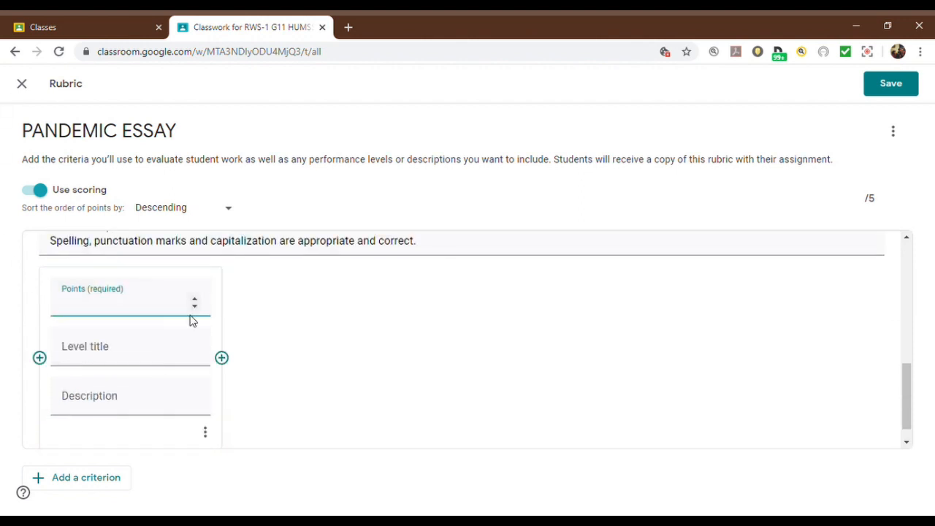
{"action": "left_click", "coordinate": [195, 299]}
{"action": "left_click", "coordinate": [195, 306]}
{"action": "left_click_drag", "start_coordinate": [906, 405], "coordinate": [907, 443]}
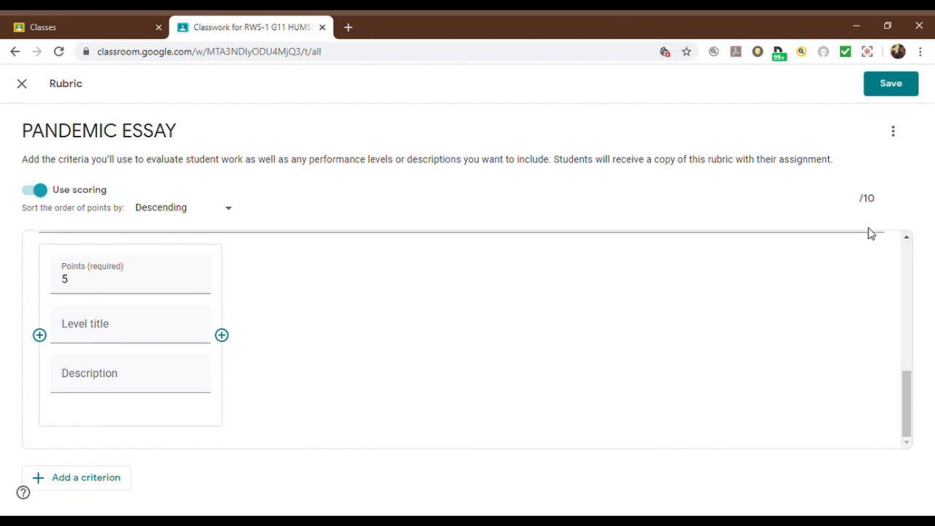
Step: Review the rubric's criteria, its point sort order and the options available for the CONTENT criterion
{"action": "left_click_drag", "start_coordinate": [909, 401], "coordinate": [912, 241]}
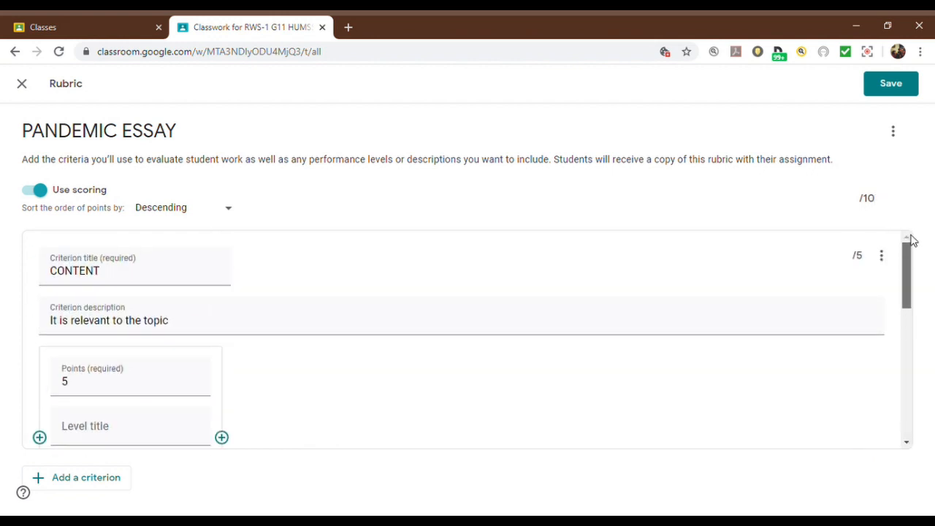
{"action": "left_click", "coordinate": [232, 215]}
{"action": "left_click", "coordinate": [232, 213]}
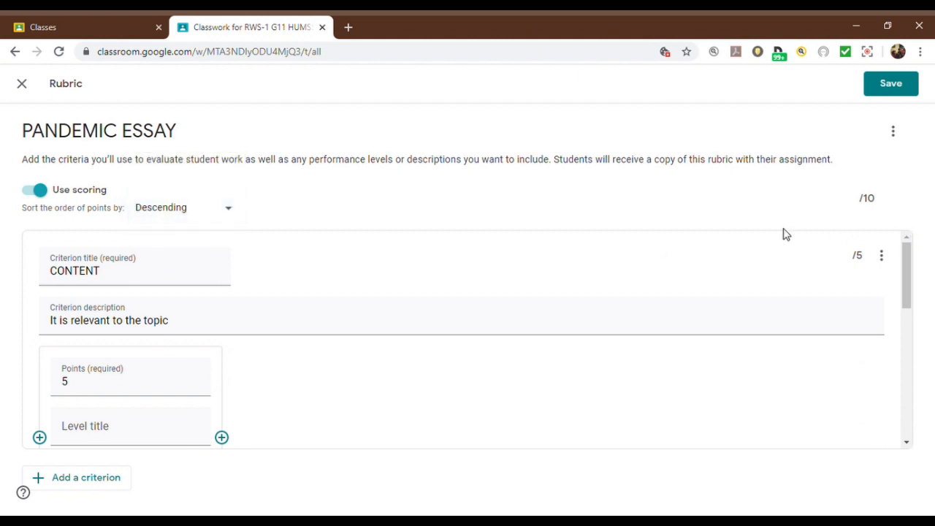
{"action": "left_click_drag", "start_coordinate": [906, 263], "coordinate": [915, 228]}
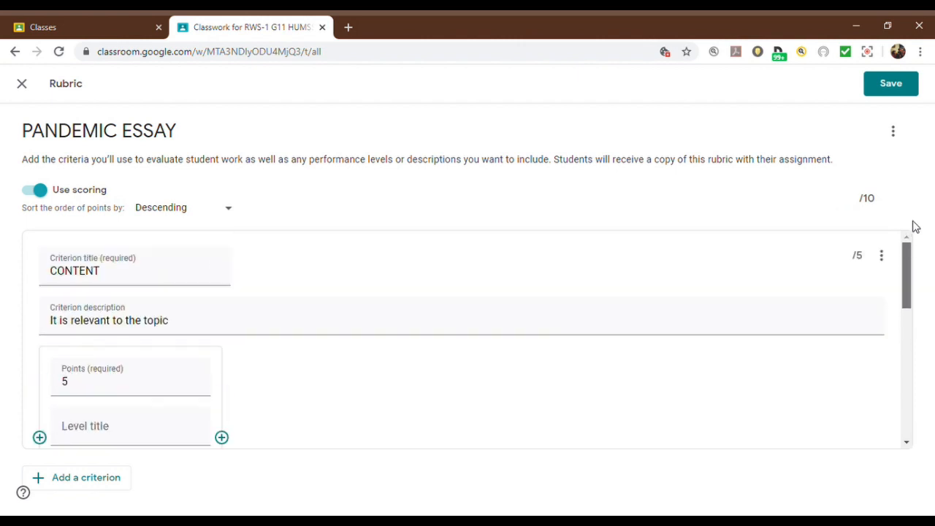
{"action": "left_click", "coordinate": [885, 259]}
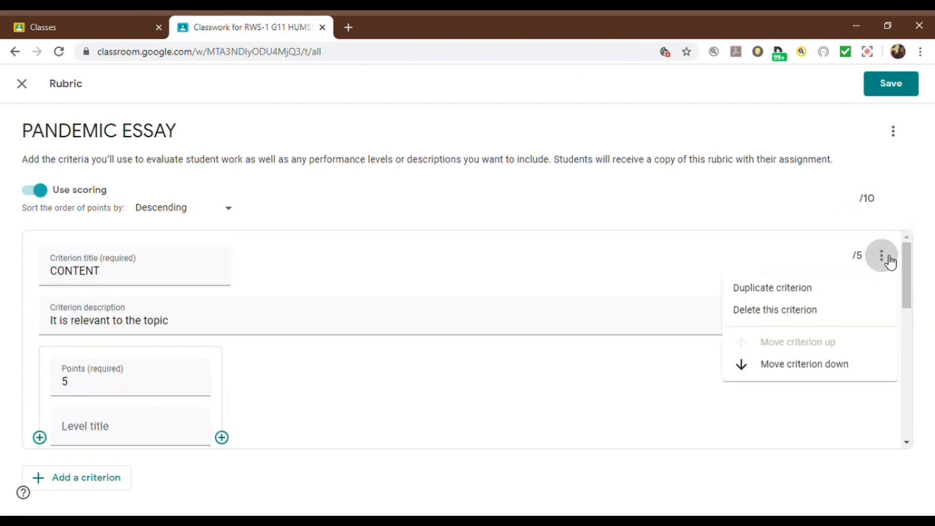
{"action": "left_click", "coordinate": [918, 287]}
{"action": "left_click_drag", "start_coordinate": [910, 299], "coordinate": [907, 443]}
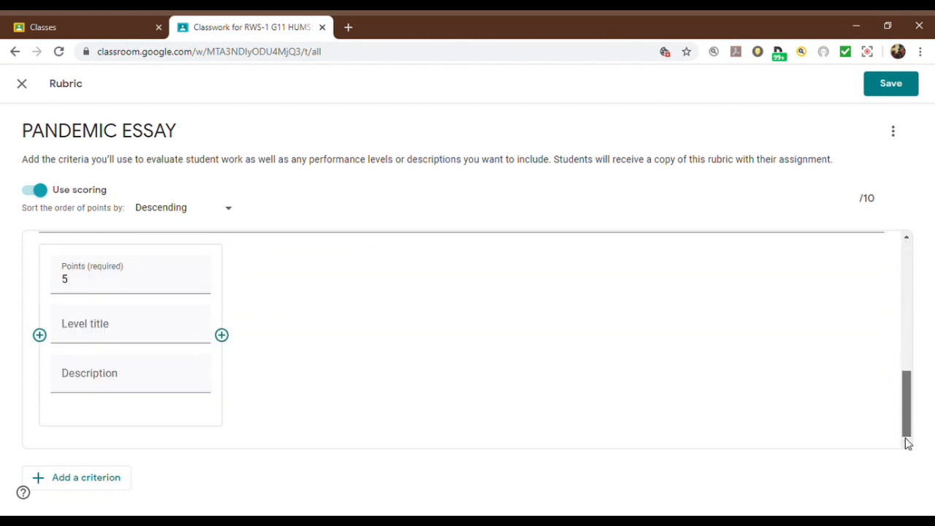
Step: Save the rubric to the assignment, view the saved version and return to the assignment
{"action": "left_click", "coordinate": [904, 86]}
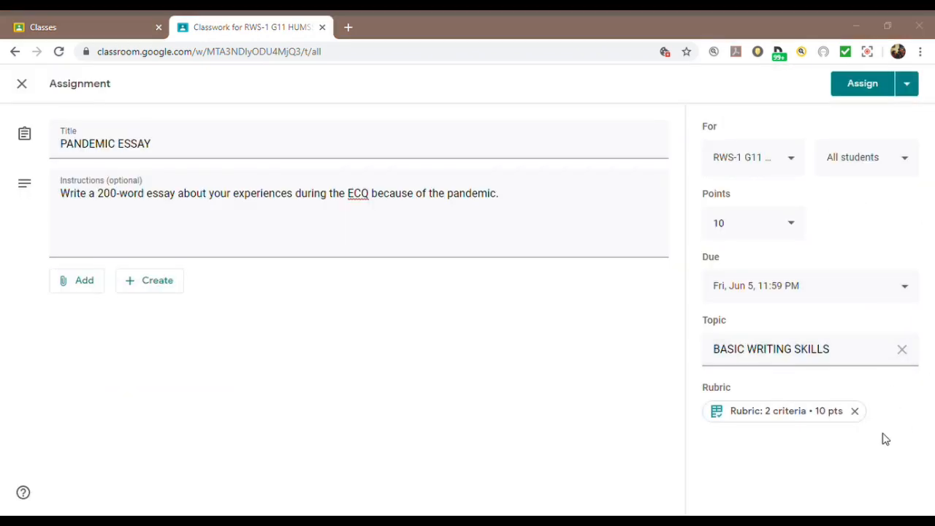
{"action": "left_click", "coordinate": [765, 418]}
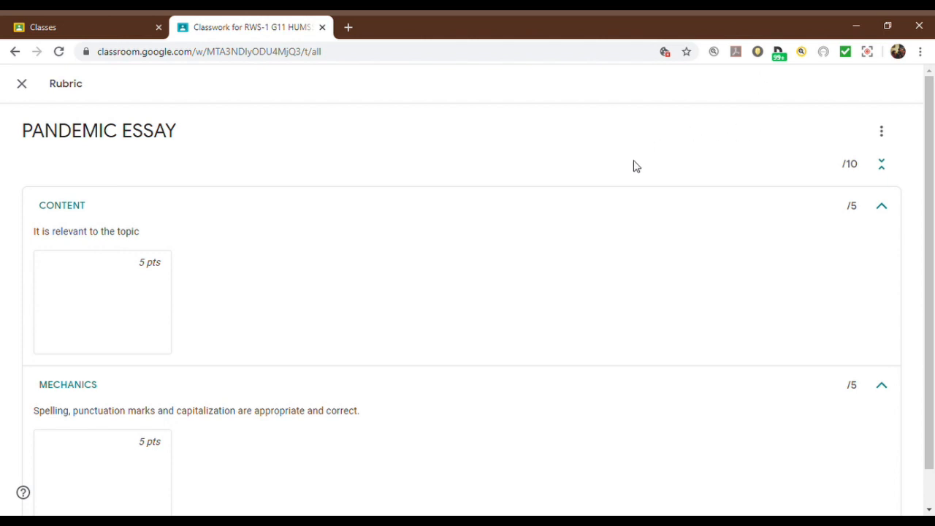
{"action": "left_click", "coordinate": [21, 86]}
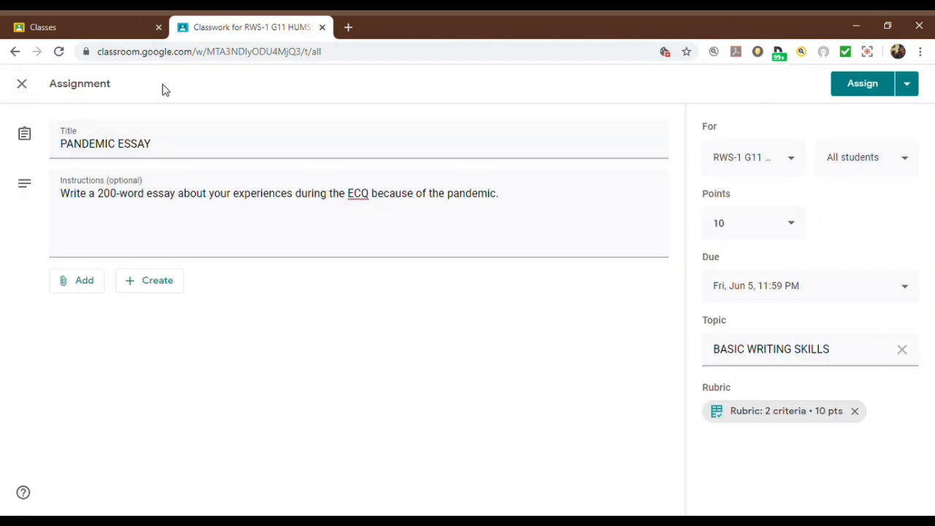
Step: Check which attachment types are available, and assign PANDEMIC ESSAY to all students without an attachment
{"action": "left_click", "coordinate": [89, 287]}
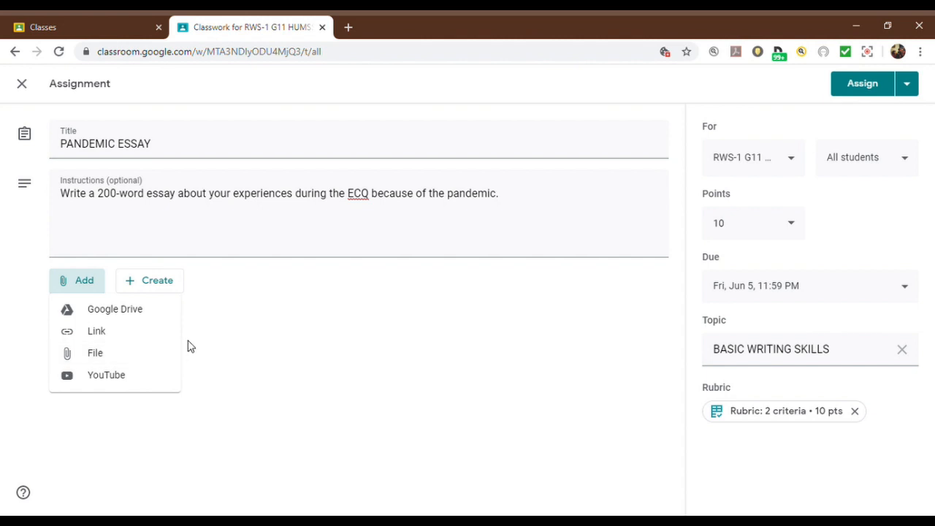
{"action": "left_click", "coordinate": [304, 369]}
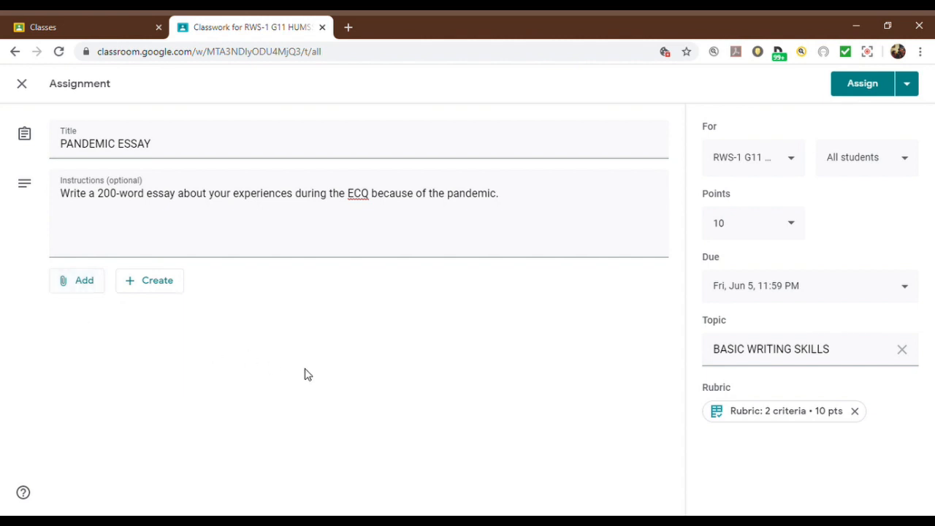
{"action": "left_click", "coordinate": [864, 83]}
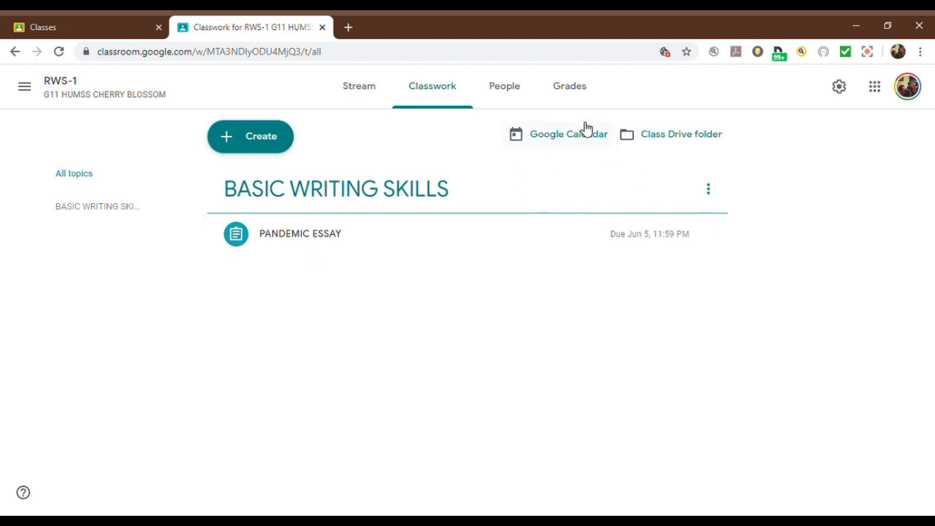
Step: Examine the RWS-1 class's teacher and student lists, the form for inviting students, and the class code
{"action": "left_click", "coordinate": [517, 100]}
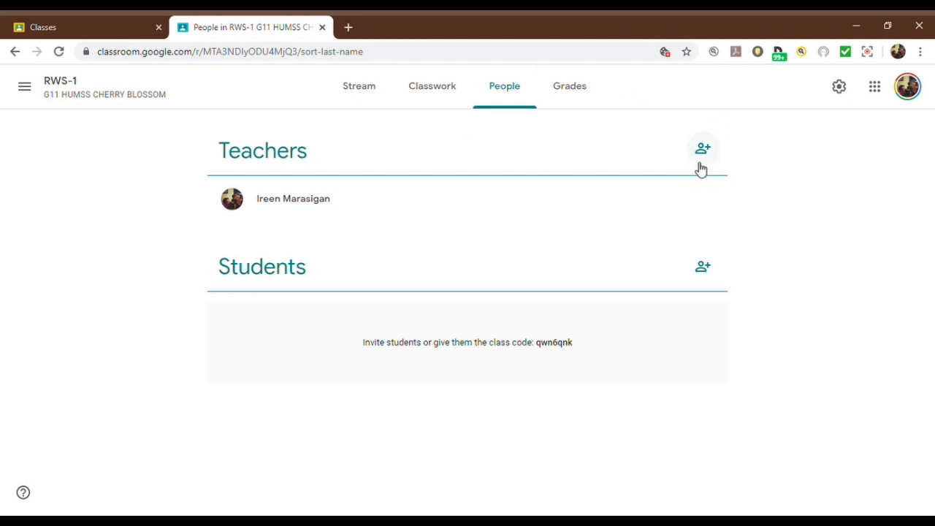
{"action": "left_click", "coordinate": [712, 276]}
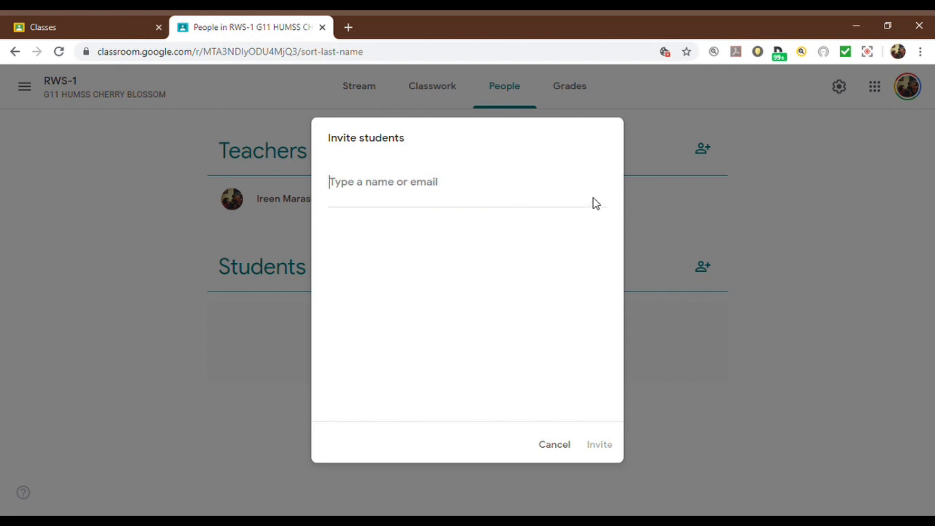
{"action": "left_click", "coordinate": [556, 446]}
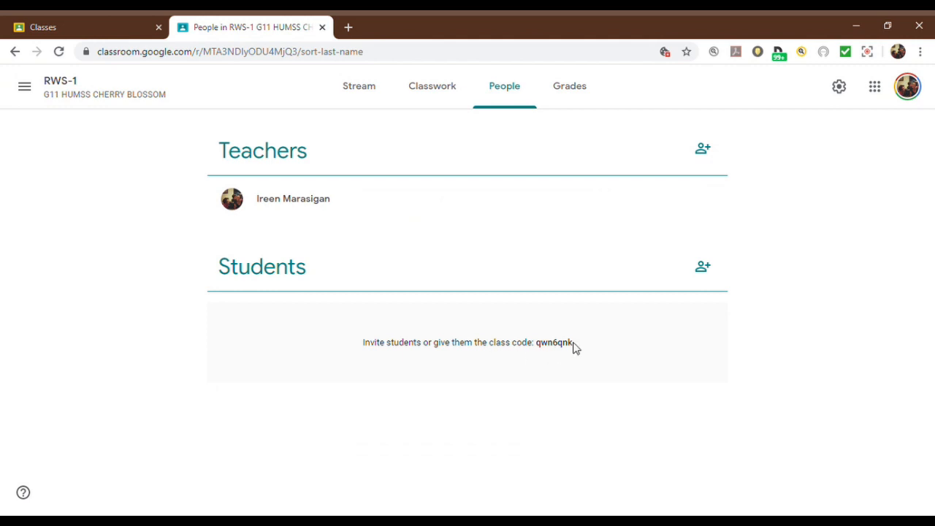
{"action": "left_click_drag", "start_coordinate": [577, 349], "coordinate": [544, 352]}
Step: Check the RWS-1 gradebook and compare it with the class's classwork page
{"action": "left_click", "coordinate": [571, 93]}
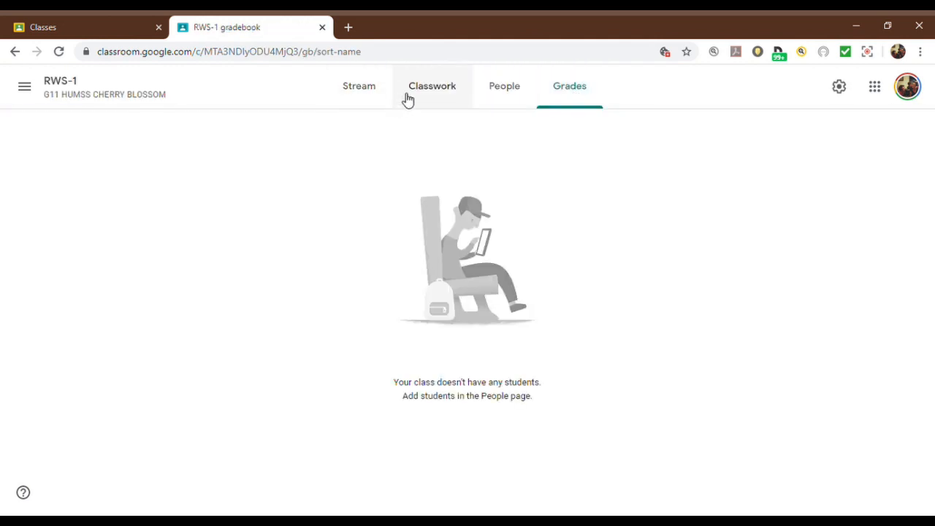
{"action": "left_click", "coordinate": [433, 95]}
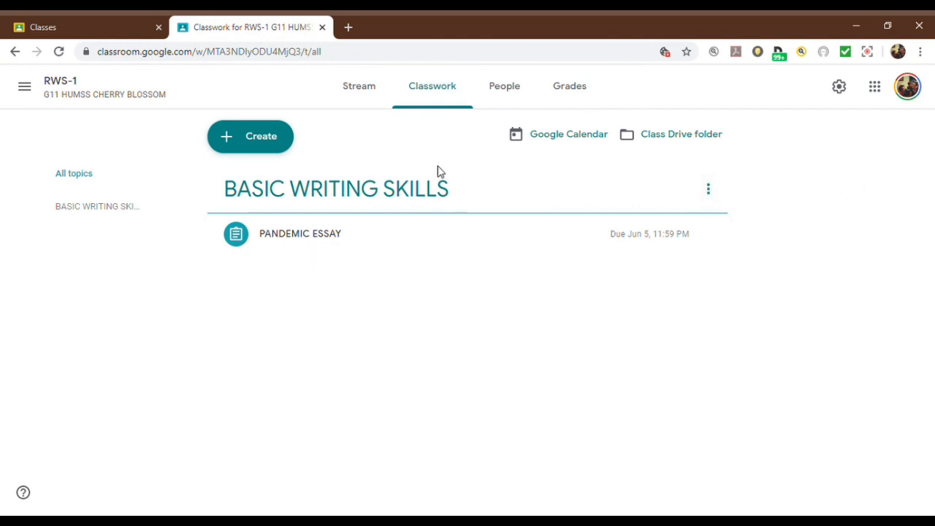
{"action": "left_click", "coordinate": [572, 101]}
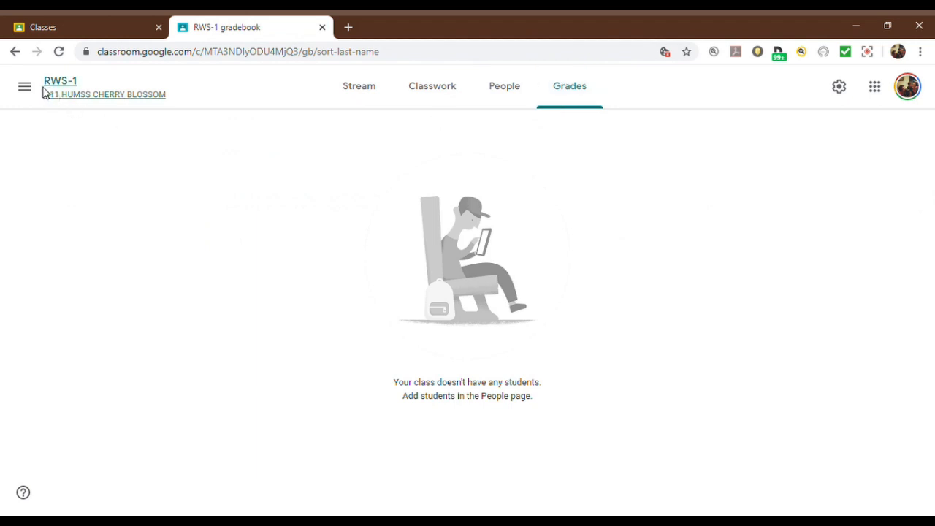
Step: Switch to the MIL 1st Sem 2019-20 class for G12 TVL Ala Carte and read through its stream posts
{"action": "left_click", "coordinate": [22, 88]}
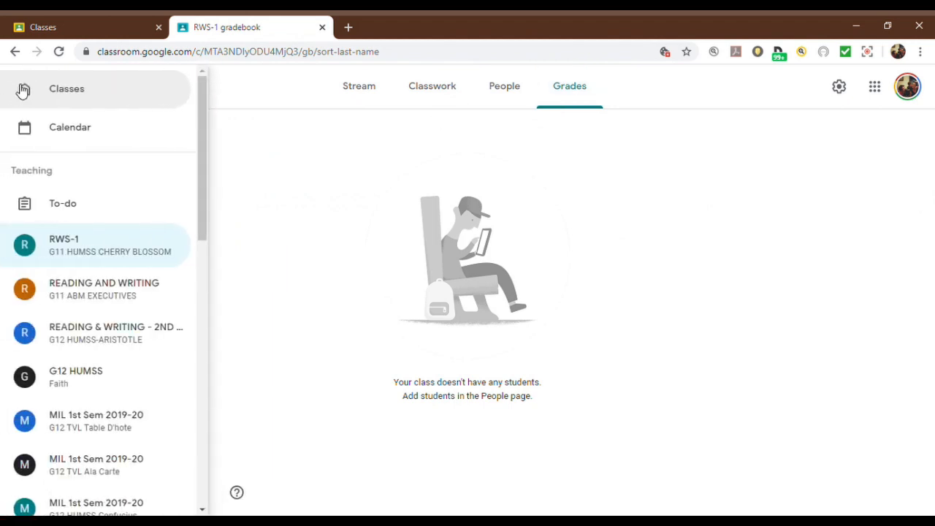
{"action": "left_click_drag", "start_coordinate": [205, 183], "coordinate": [226, 292]}
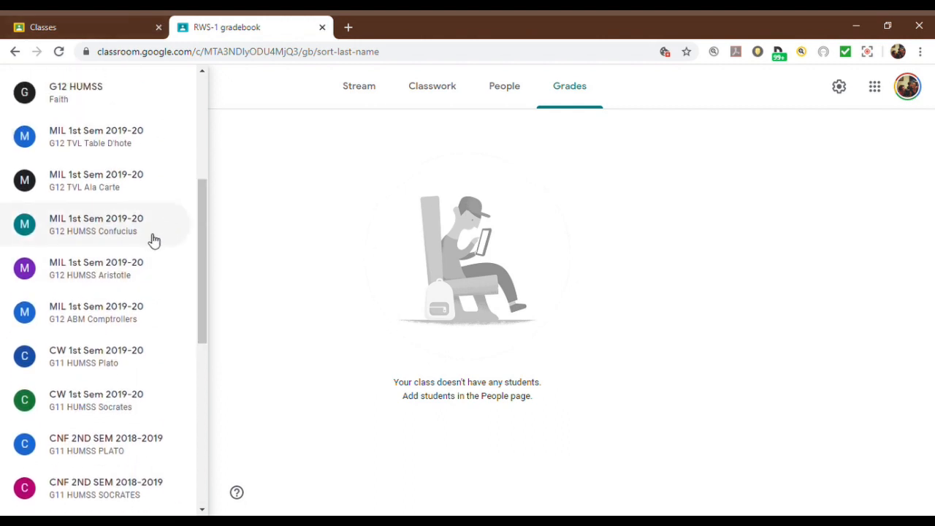
{"action": "left_click", "coordinate": [139, 182]}
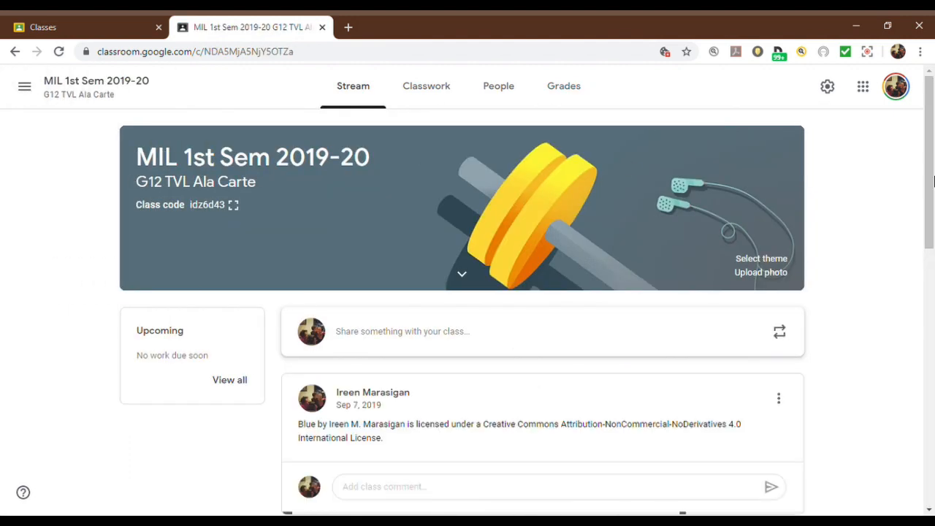
{"action": "left_click_drag", "start_coordinate": [929, 219], "coordinate": [932, 453]}
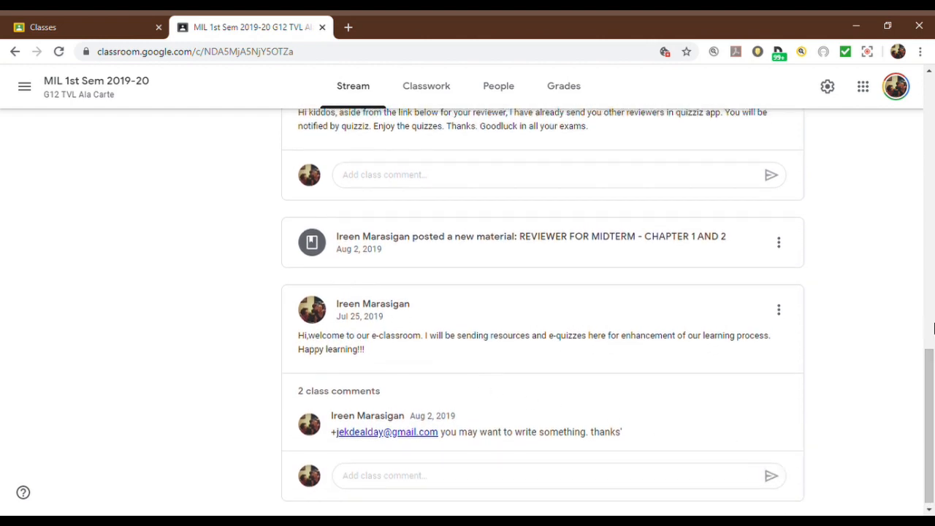
{"action": "left_click", "coordinate": [933, 371]}
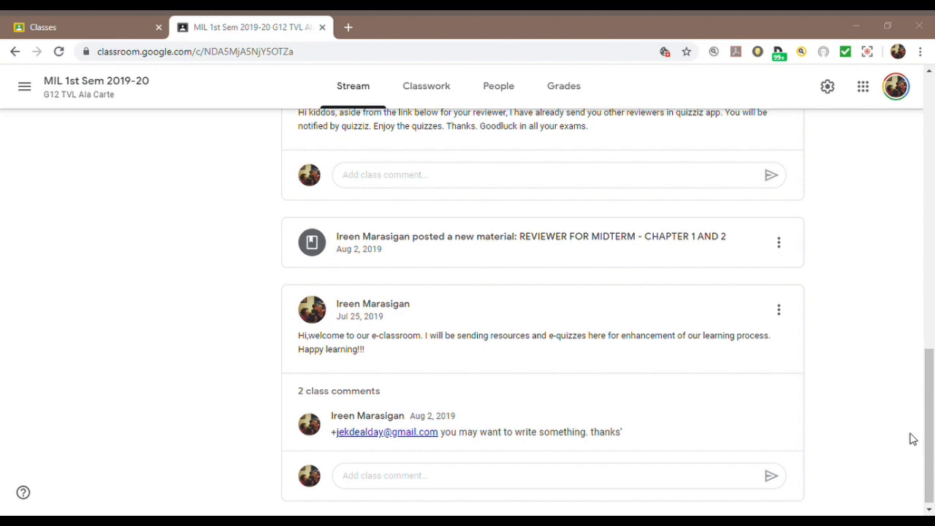
{"action": "left_click_drag", "start_coordinate": [930, 390], "coordinate": [932, 95]}
Step: Expand the Introduction to.MIL assignment in the class's classwork and examine its quiz links and submission status
{"action": "left_click", "coordinate": [416, 94]}
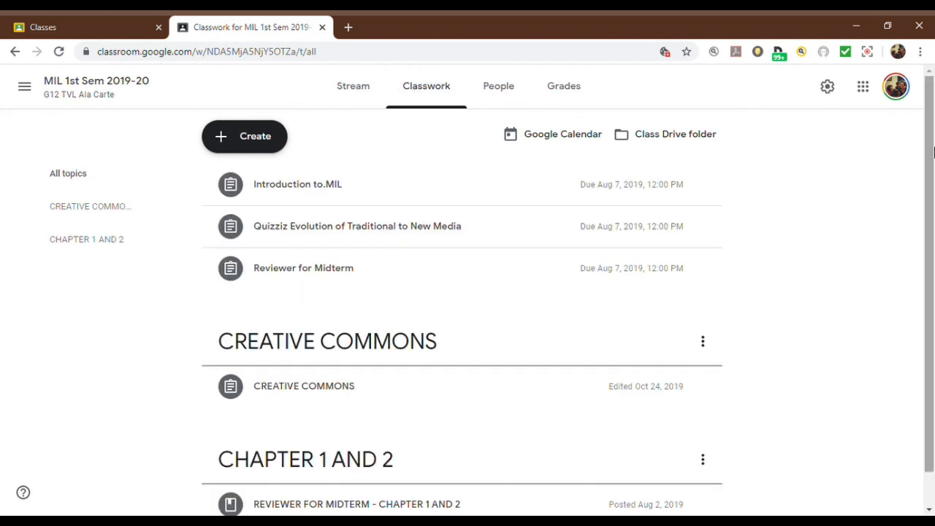
{"action": "left_click", "coordinate": [345, 203]}
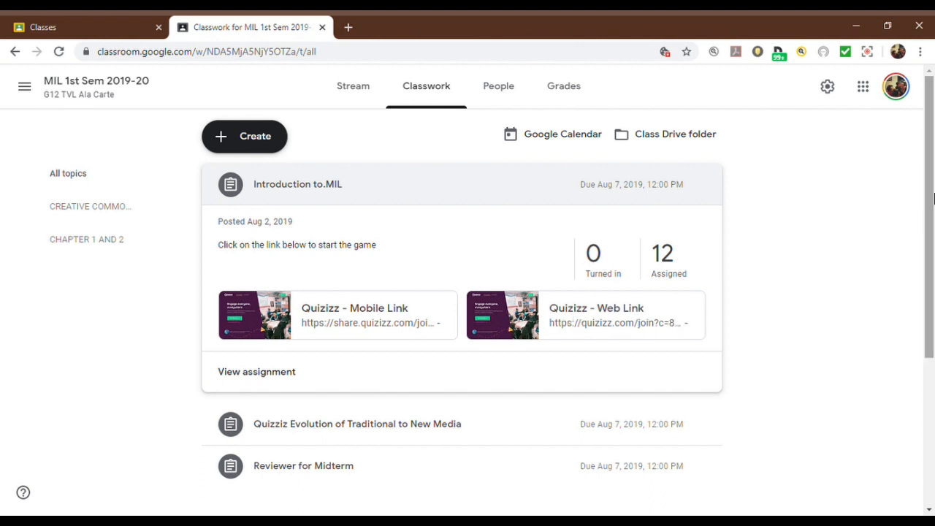
{"action": "left_click_drag", "start_coordinate": [929, 214], "coordinate": [932, 262]}
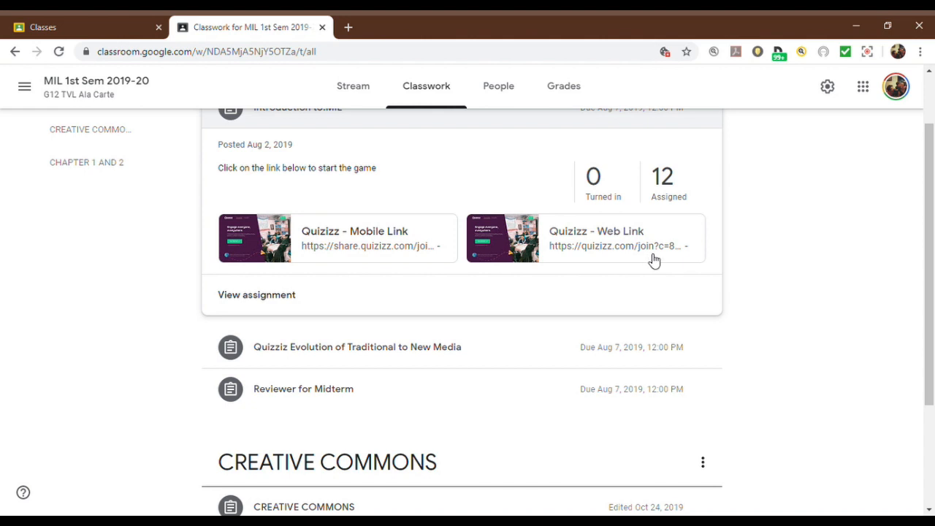
{"action": "left_click_drag", "start_coordinate": [932, 223], "coordinate": [933, 159]}
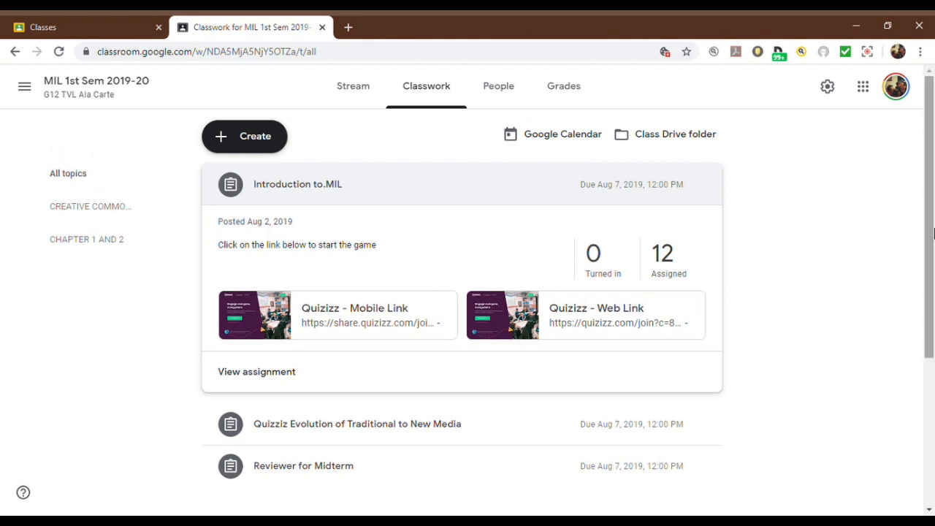
{"action": "left_click_drag", "start_coordinate": [932, 235], "coordinate": [933, 354]}
Step: View the student work for the Introduction to.MIL assignment, followed by its instructions
{"action": "left_click", "coordinate": [288, 194]}
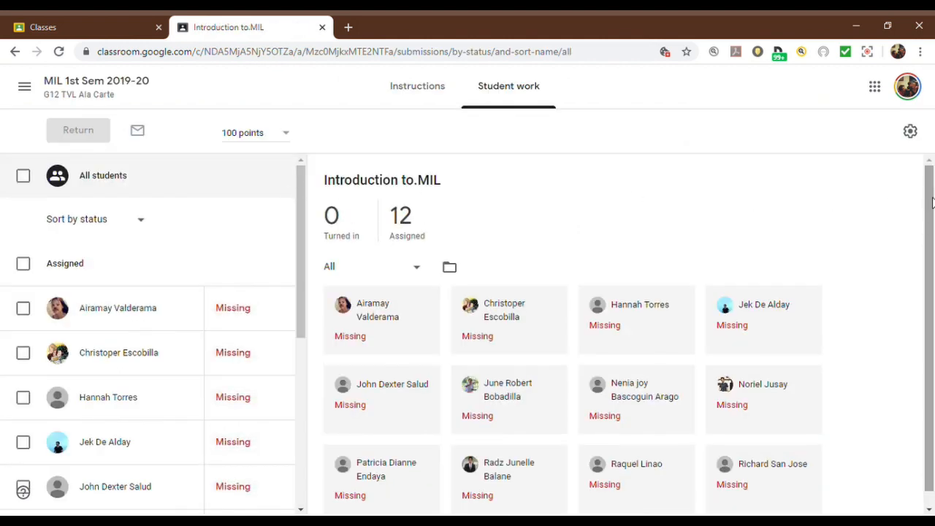
{"action": "left_click_drag", "start_coordinate": [929, 197], "coordinate": [932, 294]}
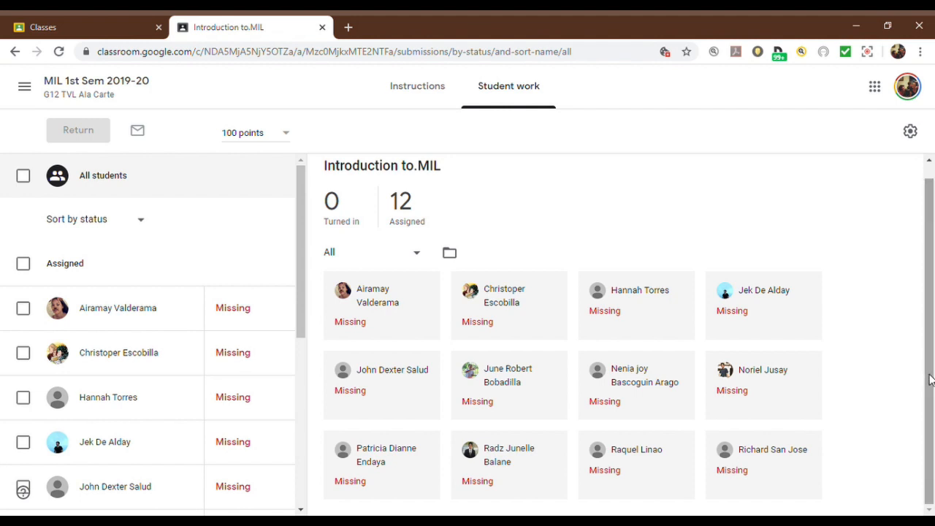
{"action": "left_click", "coordinate": [24, 87]}
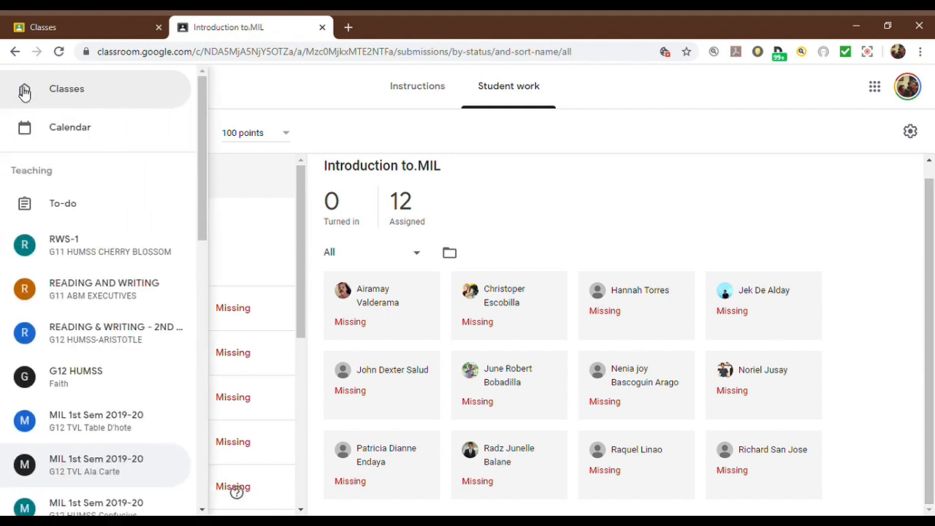
{"action": "left_click", "coordinate": [556, 187]}
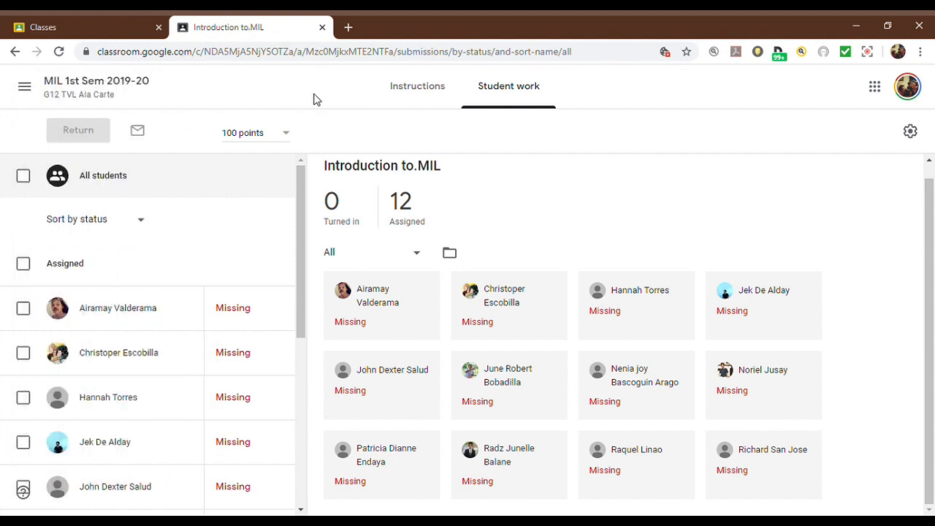
{"action": "left_click", "coordinate": [413, 89]}
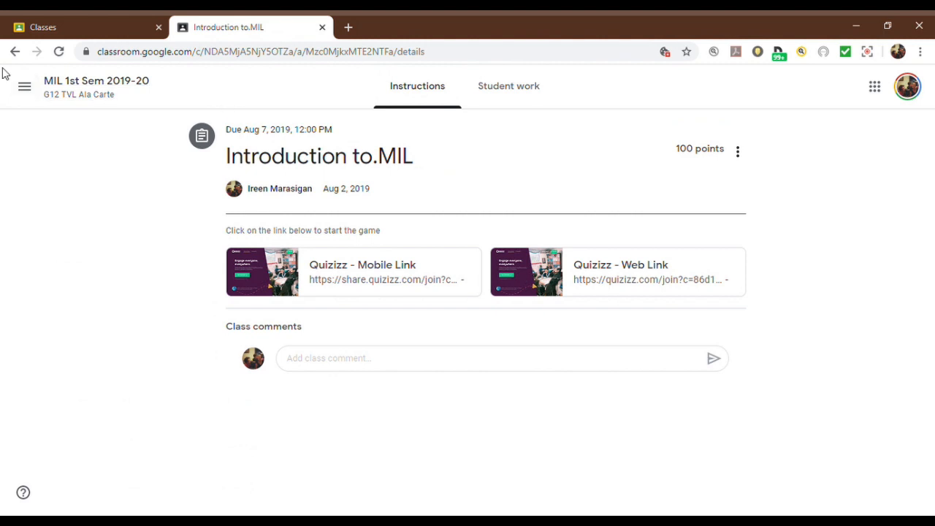
Step: Return to the G12 TVL Ala Carte classwork and examine the Reviewer for Midterm and CREATIVE COMMONS assignments
{"action": "left_click", "coordinate": [26, 92]}
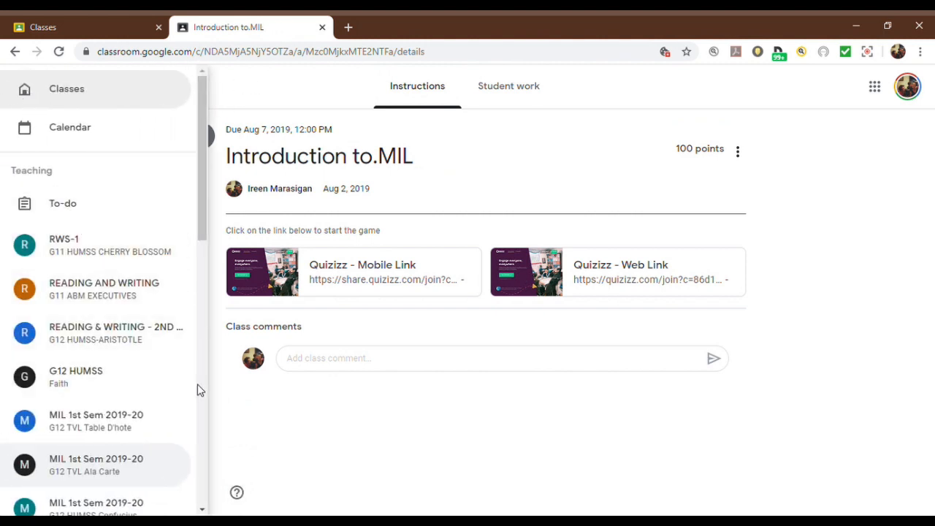
{"action": "left_click", "coordinate": [169, 468]}
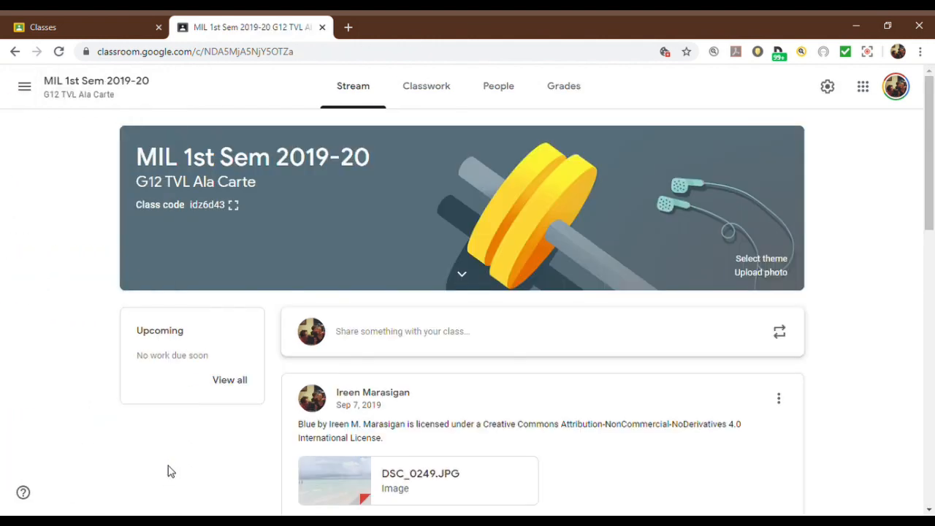
{"action": "left_click", "coordinate": [435, 88]}
{"action": "scroll", "coordinate": [913, 245], "scroll_direction": "down", "scroll_amount": 1}
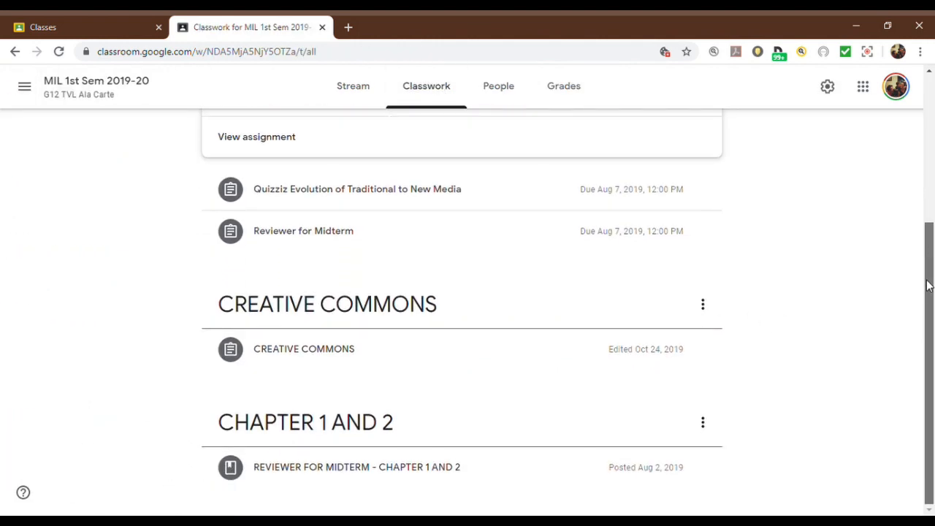
{"action": "left_click", "coordinate": [348, 239]}
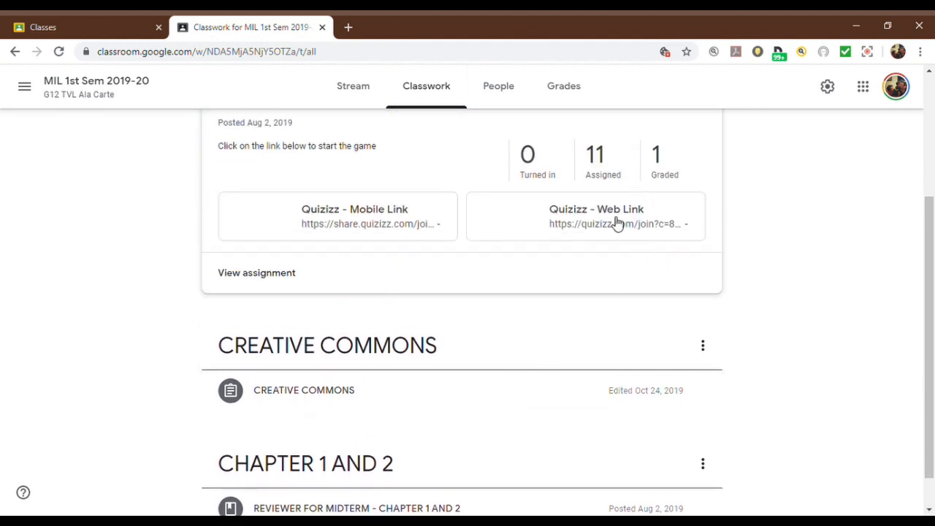
{"action": "left_click", "coordinate": [350, 392]}
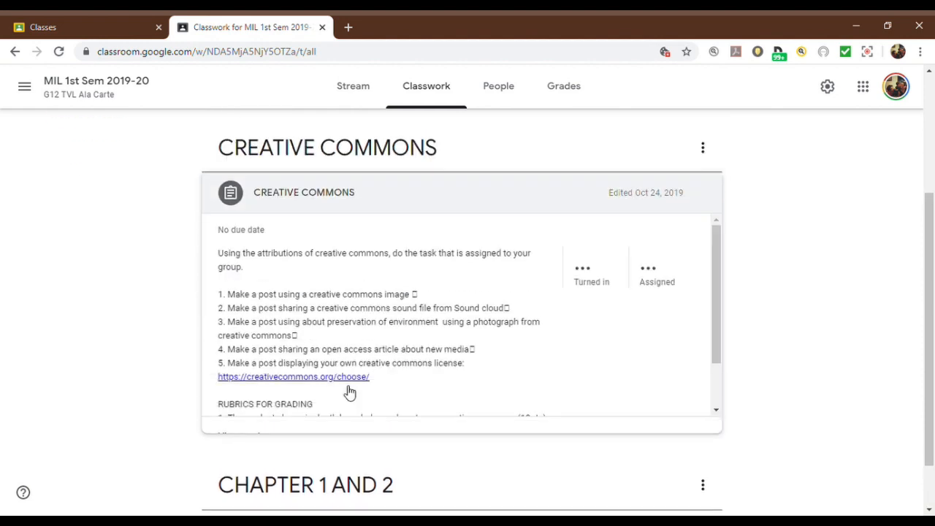
{"action": "left_click_drag", "start_coordinate": [932, 254], "coordinate": [926, 300]}
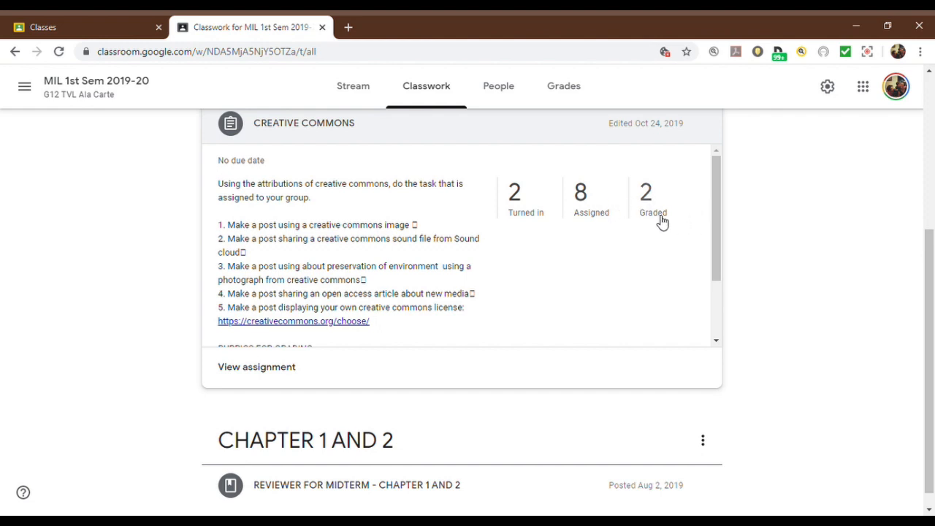
Step: Open the turned-in CREATIVE COMMONS submission with four attachments and review its files, grade options and private comments
{"action": "left_click", "coordinate": [534, 212]}
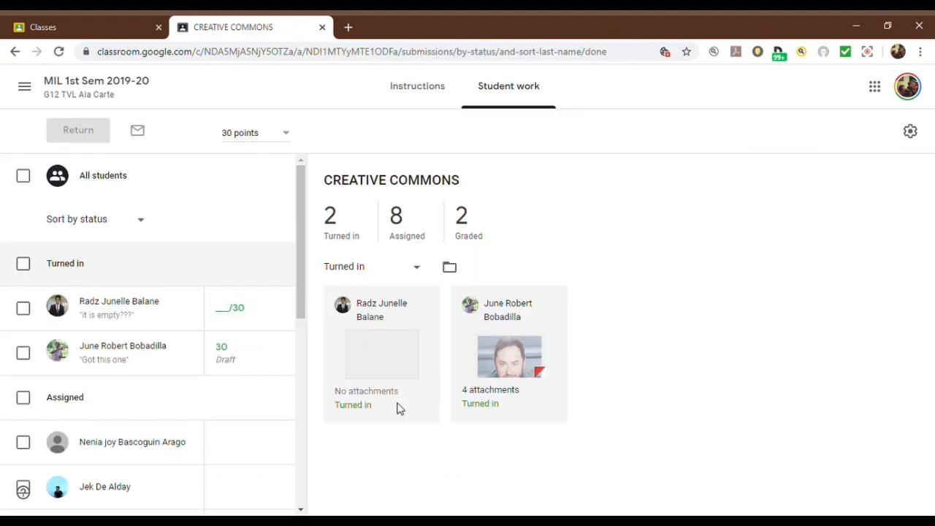
{"action": "left_click", "coordinate": [508, 363]}
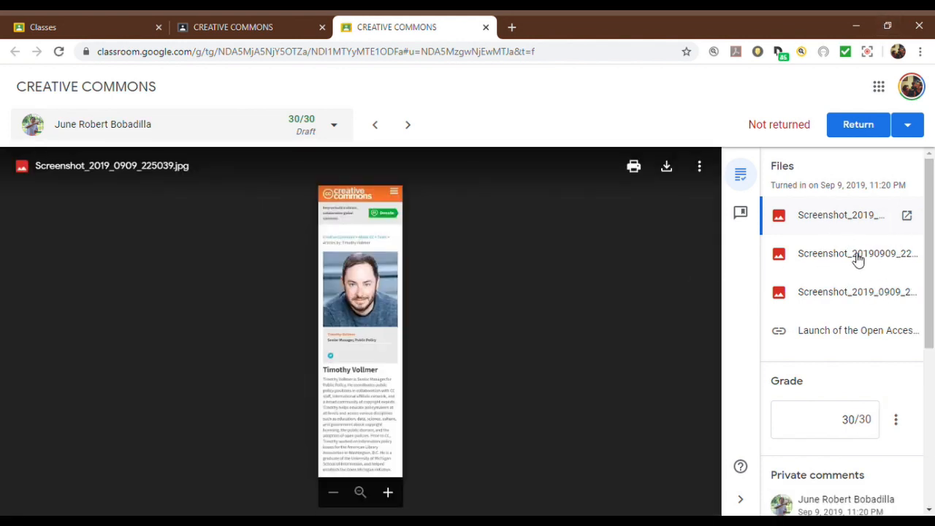
{"action": "left_click_drag", "start_coordinate": [933, 284], "coordinate": [930, 399]}
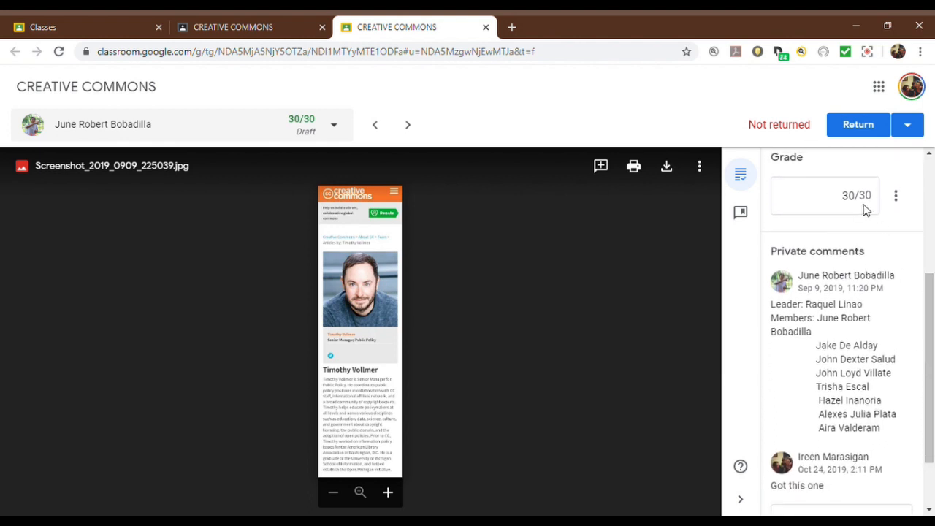
{"action": "left_click", "coordinate": [899, 200]}
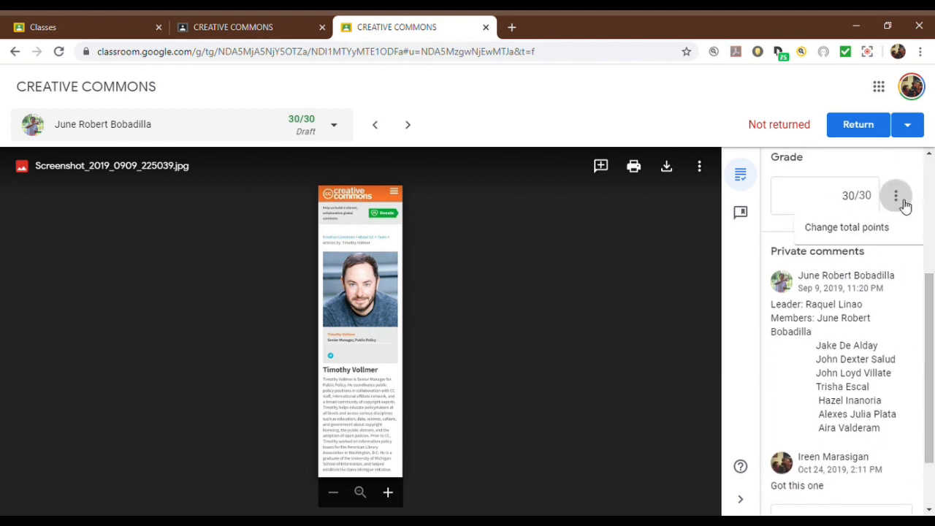
{"action": "left_click", "coordinate": [905, 290]}
{"action": "left_click_drag", "start_coordinate": [928, 310], "coordinate": [931, 387]}
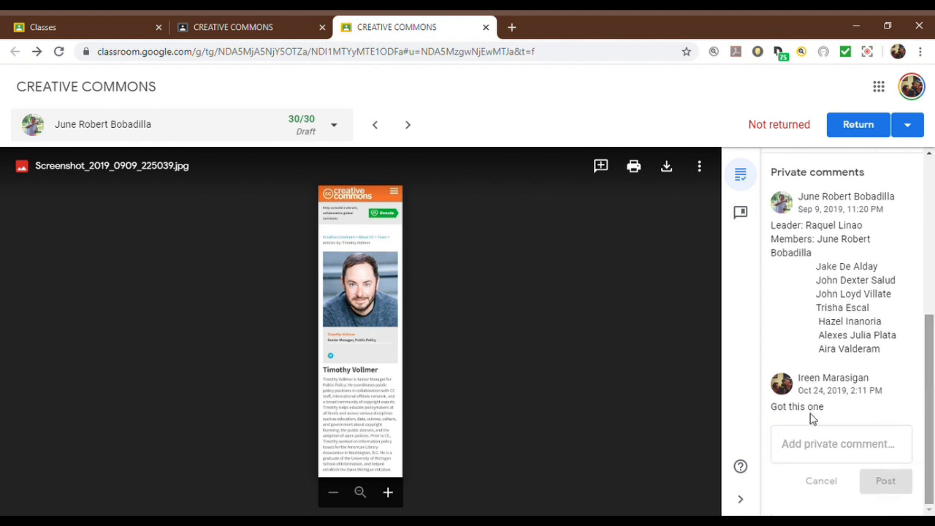
{"action": "left_click_drag", "start_coordinate": [933, 377], "coordinate": [933, 220]}
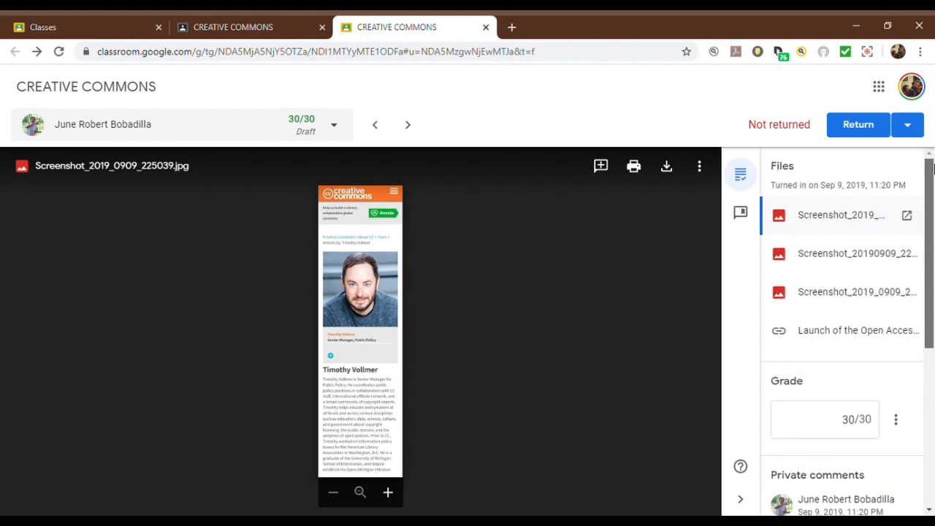
Step: Return the graded CREATIVE COMMONS submission to the student and go back to the assignment's student work page
{"action": "left_click", "coordinate": [858, 128]}
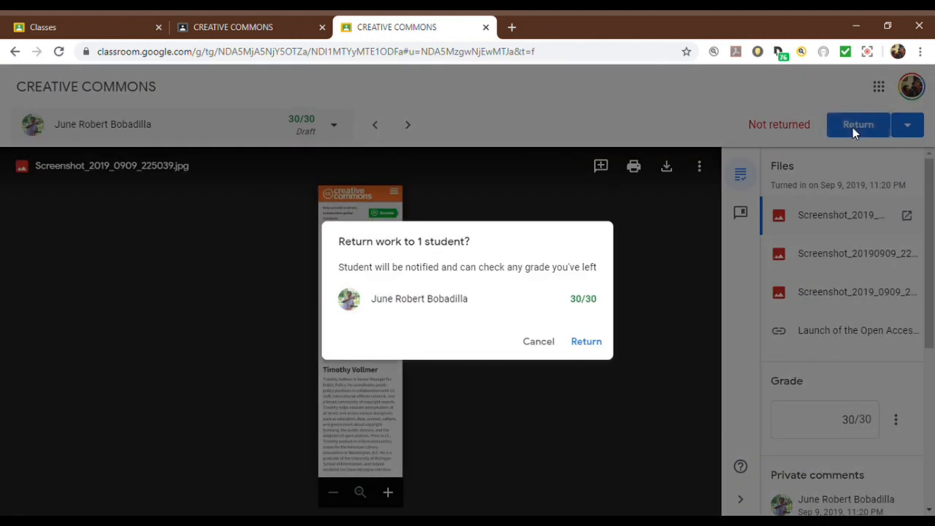
{"action": "left_click", "coordinate": [594, 342]}
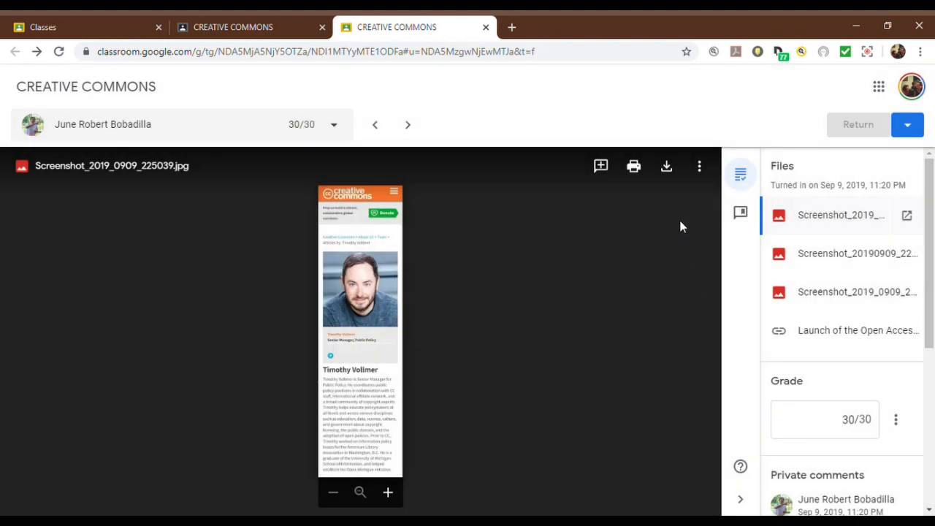
{"action": "left_click", "coordinate": [235, 30]}
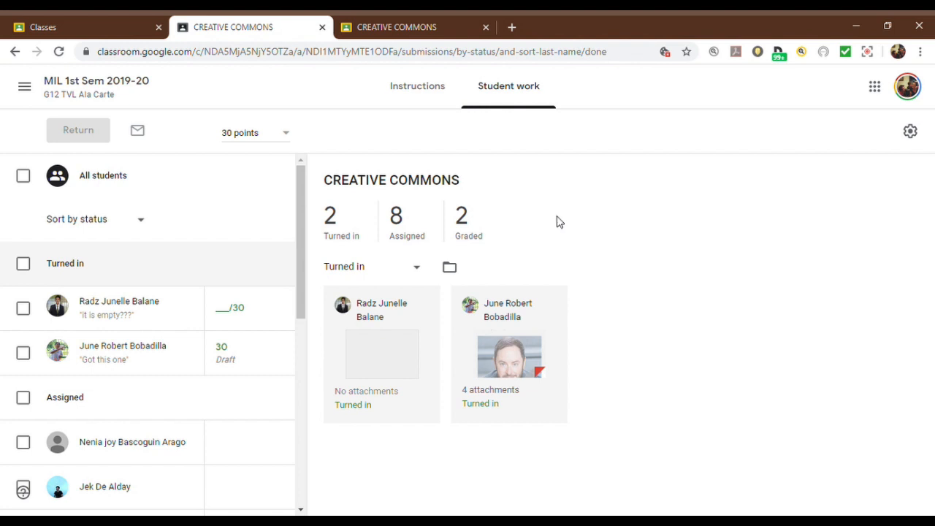
Step: Review the CREATIVE COMMONS instructions and student work page, and look through the list of classes
{"action": "left_click", "coordinate": [424, 88]}
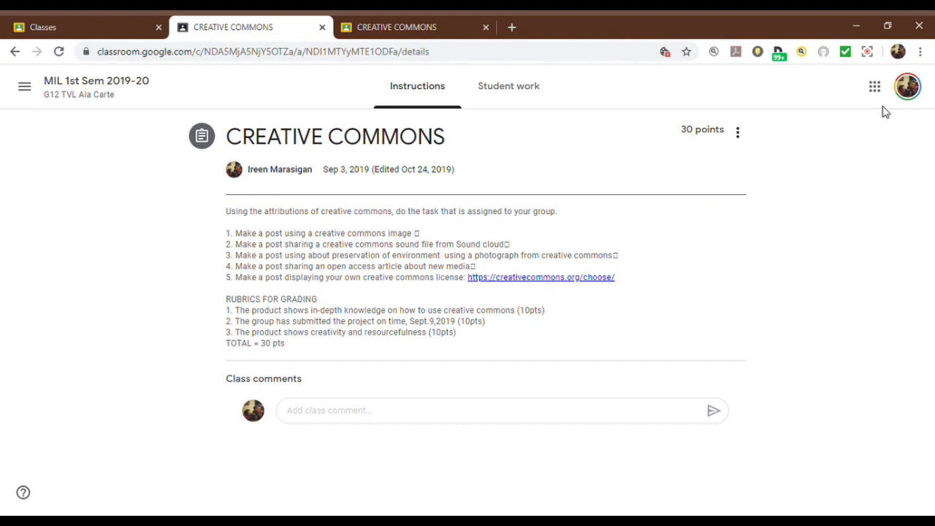
{"action": "left_click", "coordinate": [499, 102]}
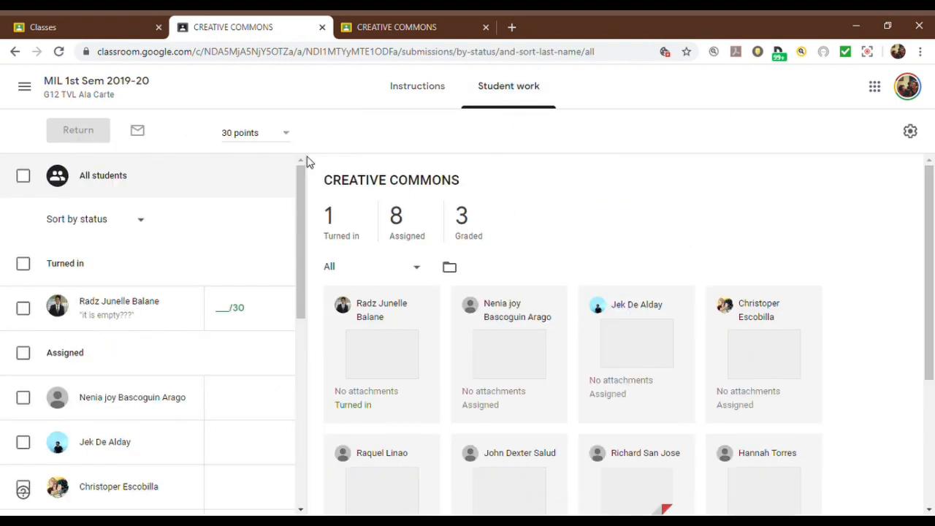
{"action": "mouse_move", "coordinate": [302, 205]}
{"action": "left_mouse_down"}
{"action": "mouse_move", "coordinate": [300, 309]}
{"action": "mouse_move", "coordinate": [312, 200]}
{"action": "left_mouse_up"}
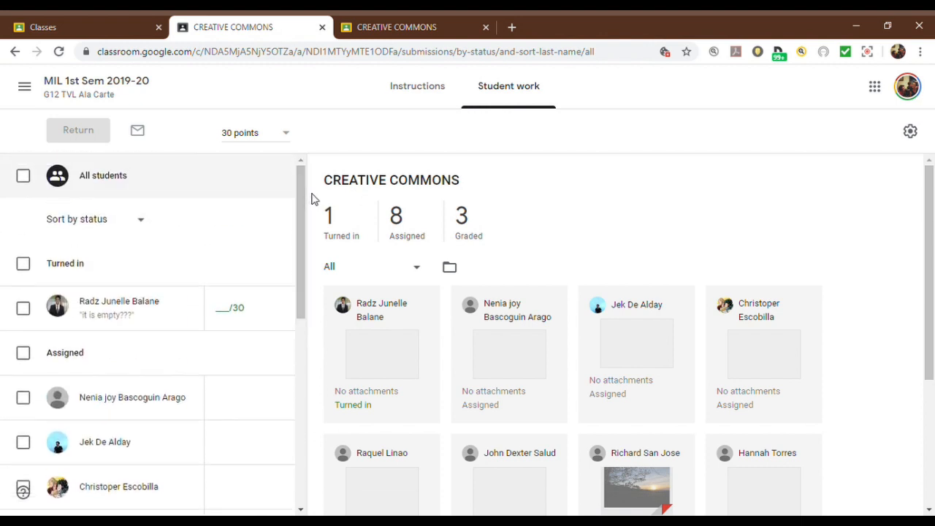
{"action": "left_click", "coordinate": [21, 86]}
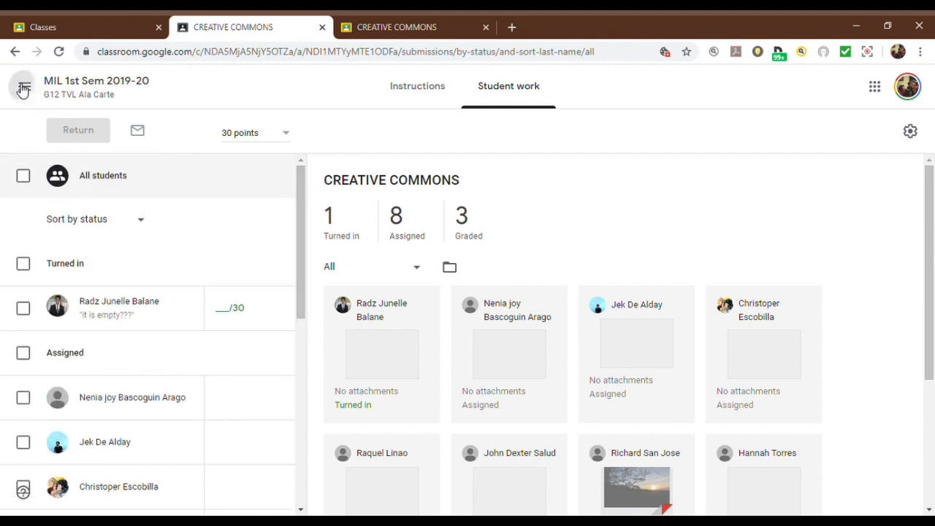
{"action": "mouse_move", "coordinate": [205, 228]}
{"action": "left_mouse_down"}
{"action": "mouse_move", "coordinate": [208, 241]}
{"action": "mouse_move", "coordinate": [208, 213]}
{"action": "left_mouse_up"}
{"action": "scroll", "coordinate": [204, 222], "scroll_direction": "up", "scroll_amount": 1}
{"action": "left_click", "coordinate": [696, 206]}
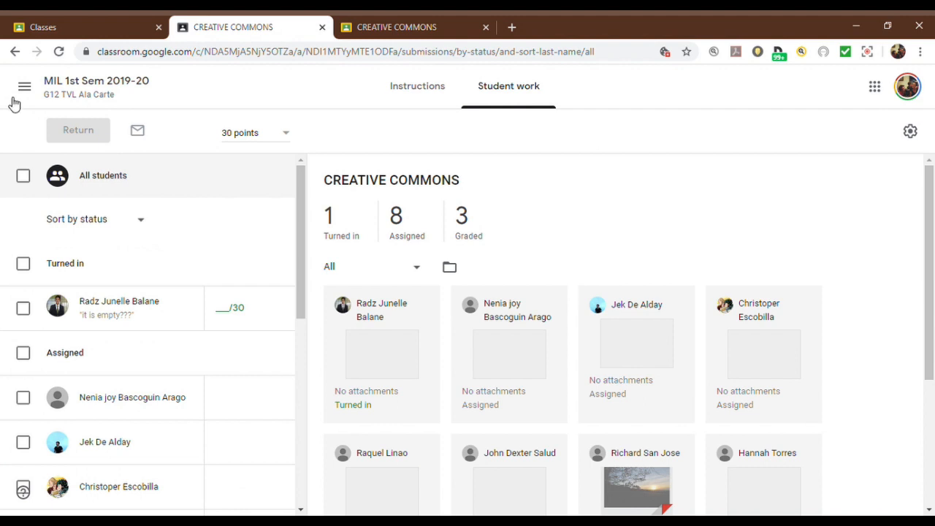
Step: Open the MIL 1st Sem 2019-20 class for G12 TVL Table D'hote and look over its stream
{"action": "left_click", "coordinate": [22, 86]}
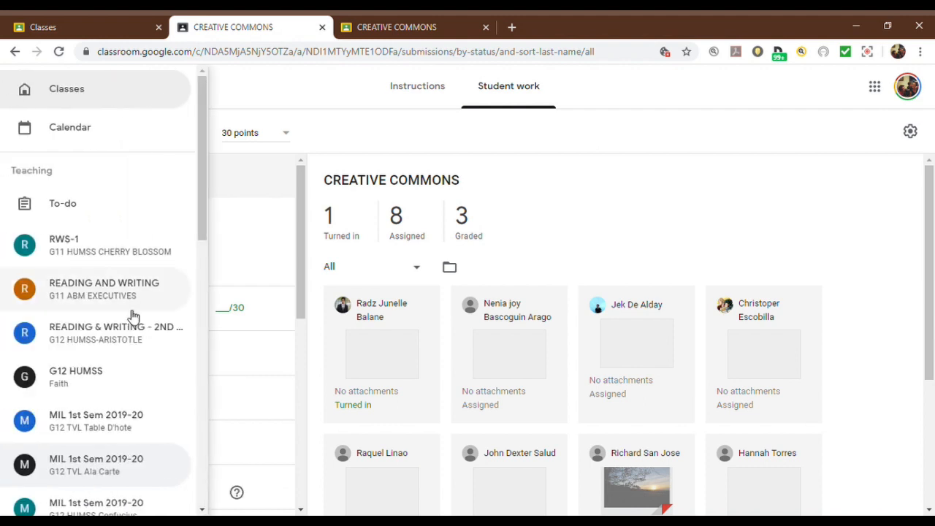
{"action": "left_click", "coordinate": [150, 432]}
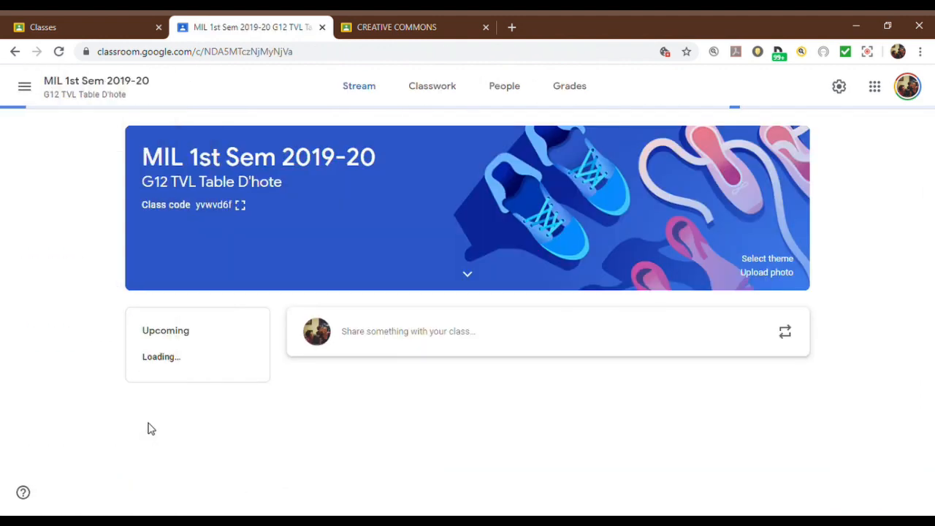
{"action": "left_click", "coordinate": [24, 87]}
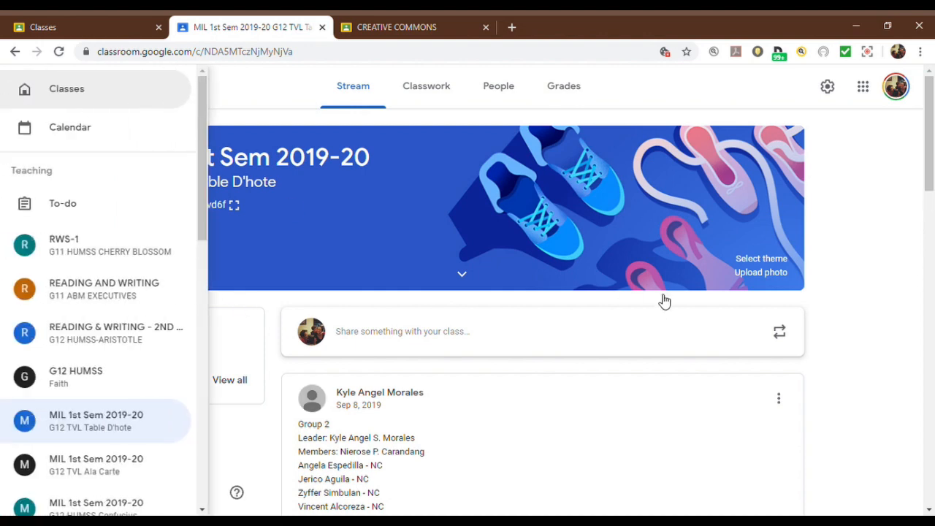
{"action": "left_click", "coordinate": [870, 313]}
{"action": "left_click_drag", "start_coordinate": [927, 190], "coordinate": [932, 150]}
Step: Open the RWS-1 class for G11 HUMSS CHERRY BLOSSOM and view all of its upcoming work to review
{"action": "left_click", "coordinate": [26, 88]}
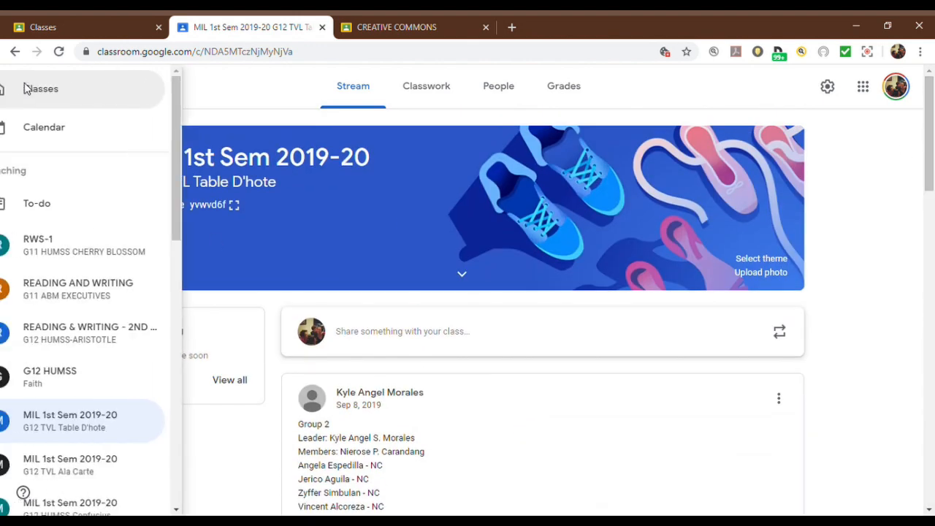
{"action": "left_click", "coordinate": [109, 245]}
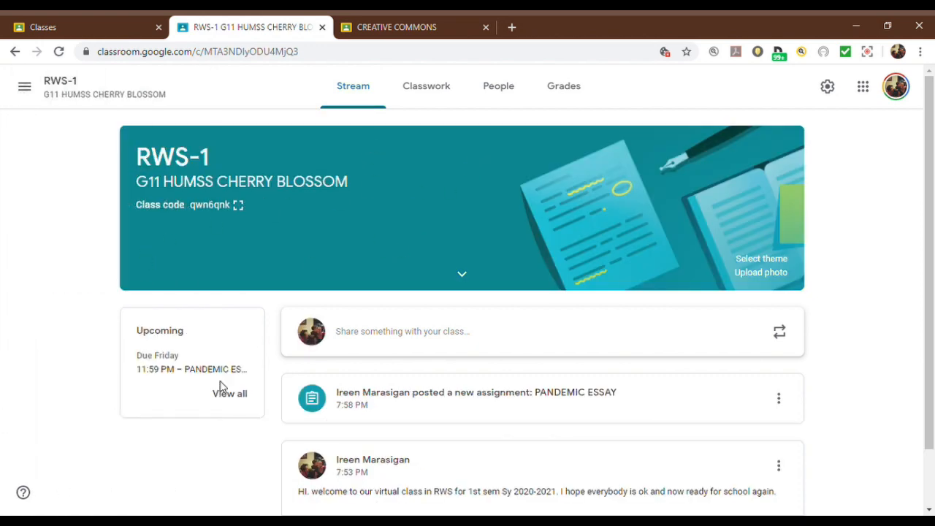
{"action": "left_click", "coordinate": [233, 397]}
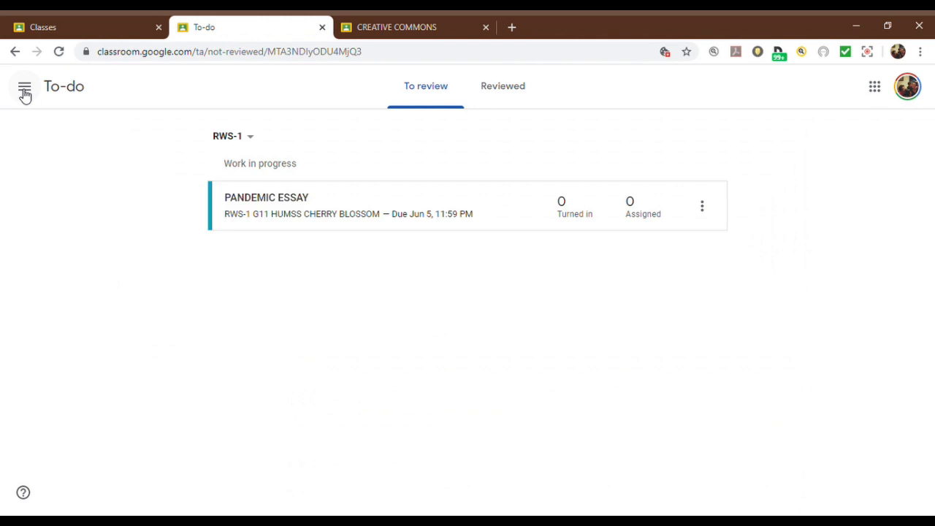
{"action": "left_click", "coordinate": [24, 89]}
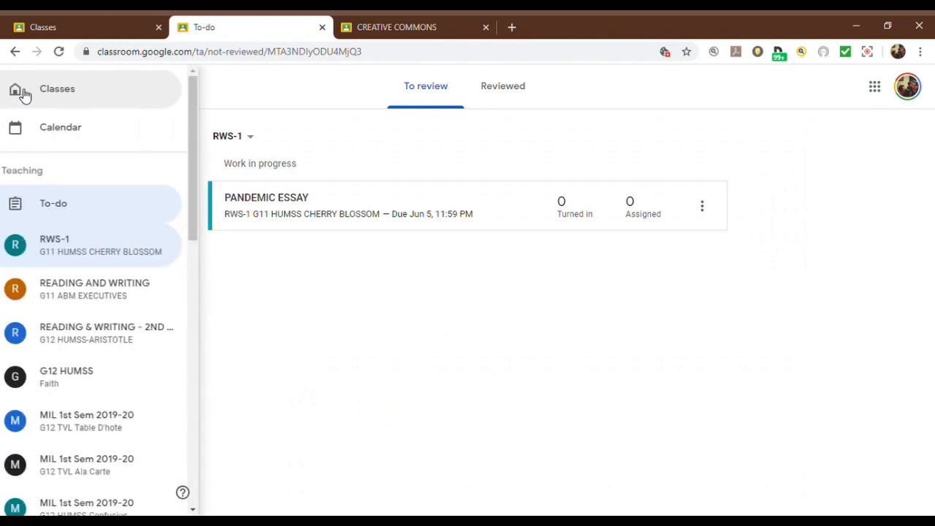
{"action": "left_click", "coordinate": [86, 250]}
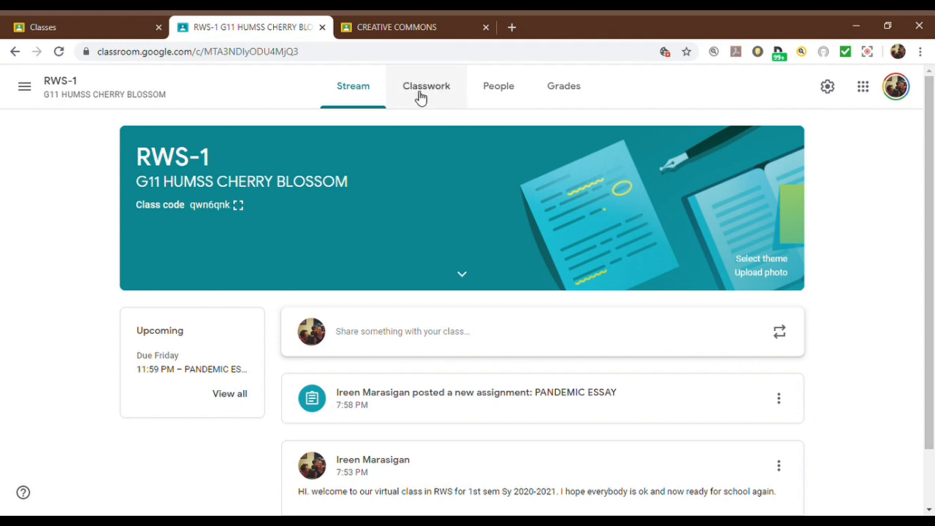
{"action": "left_click_drag", "start_coordinate": [931, 201], "coordinate": [932, 219]}
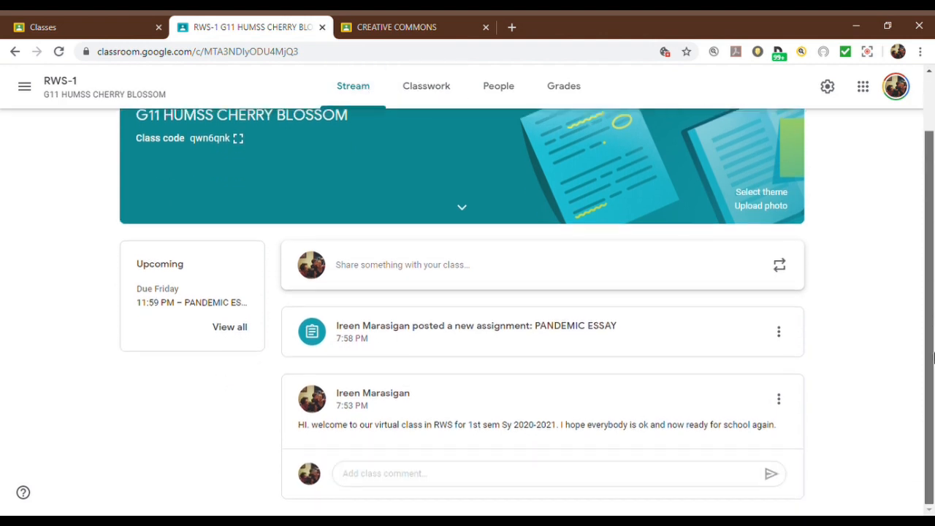
{"action": "left_click", "coordinate": [231, 336]}
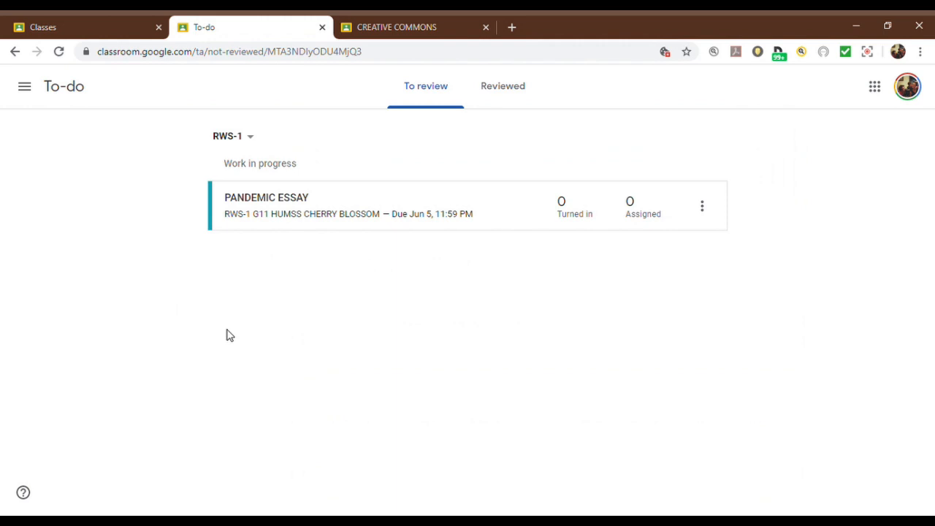
Step: Return from the To-do page to the overview of all classes and browse the list of taught classes
{"action": "left_click", "coordinate": [27, 88]}
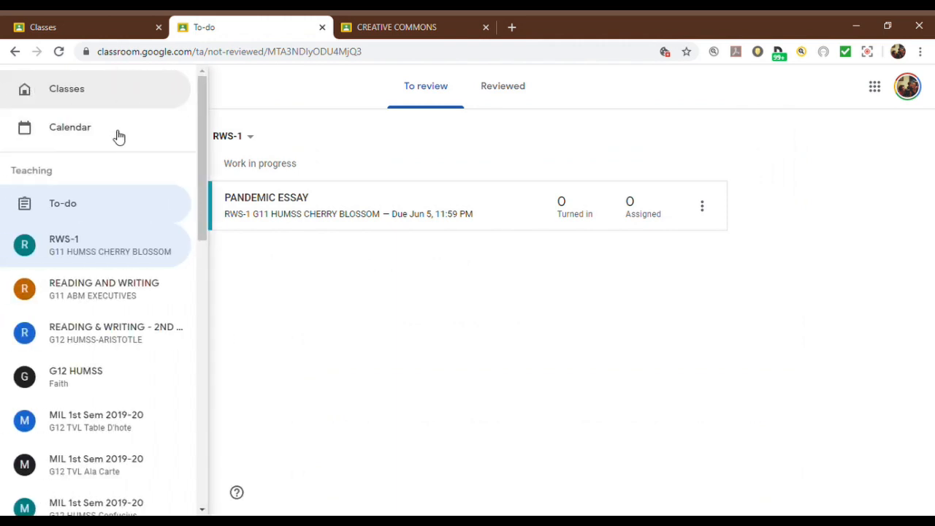
{"action": "left_click", "coordinate": [217, 160]}
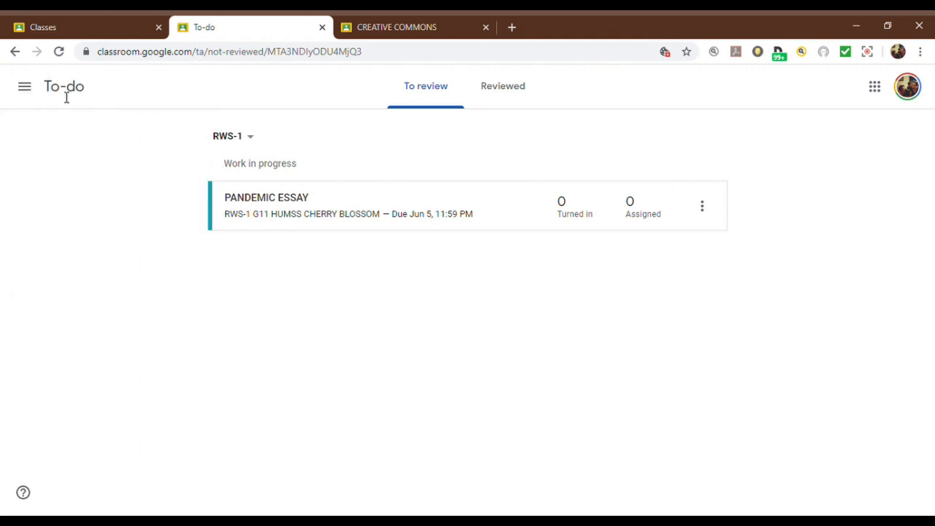
{"action": "left_click", "coordinate": [25, 87]}
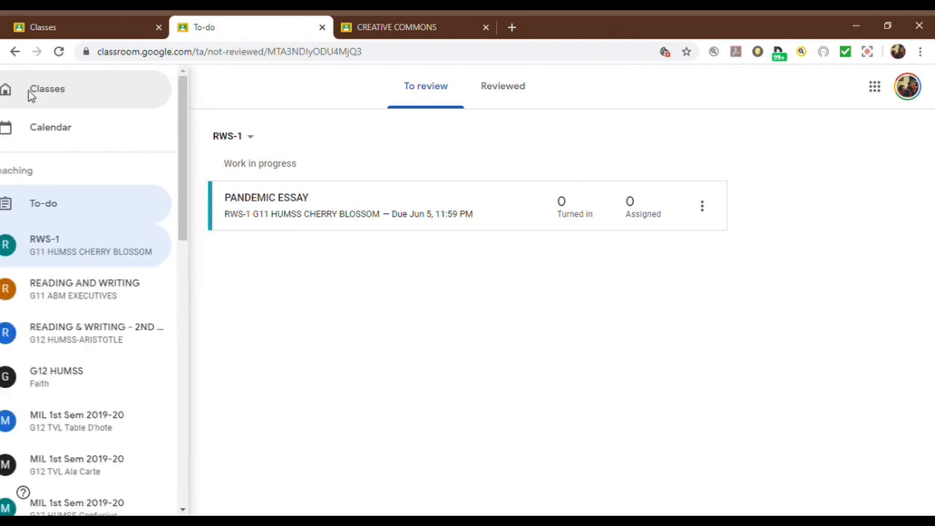
{"action": "left_click", "coordinate": [121, 106]}
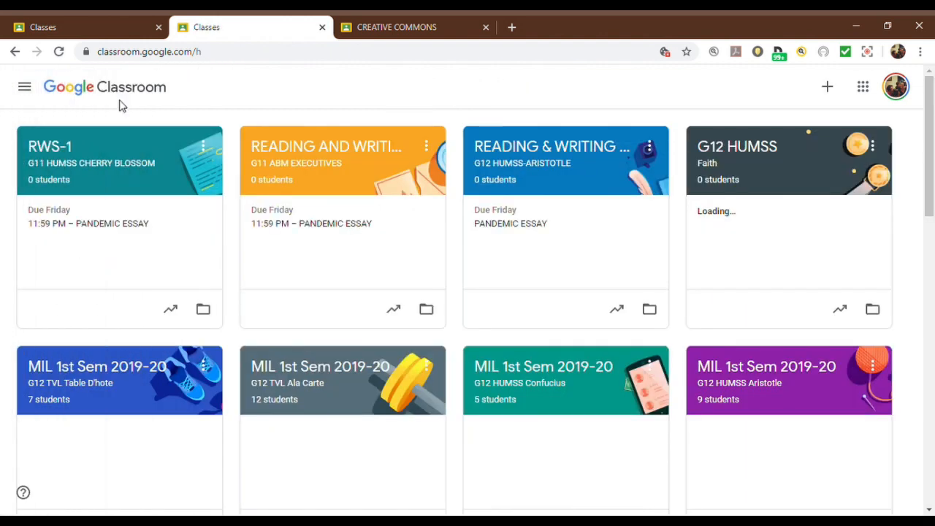
{"action": "left_click", "coordinate": [25, 87]}
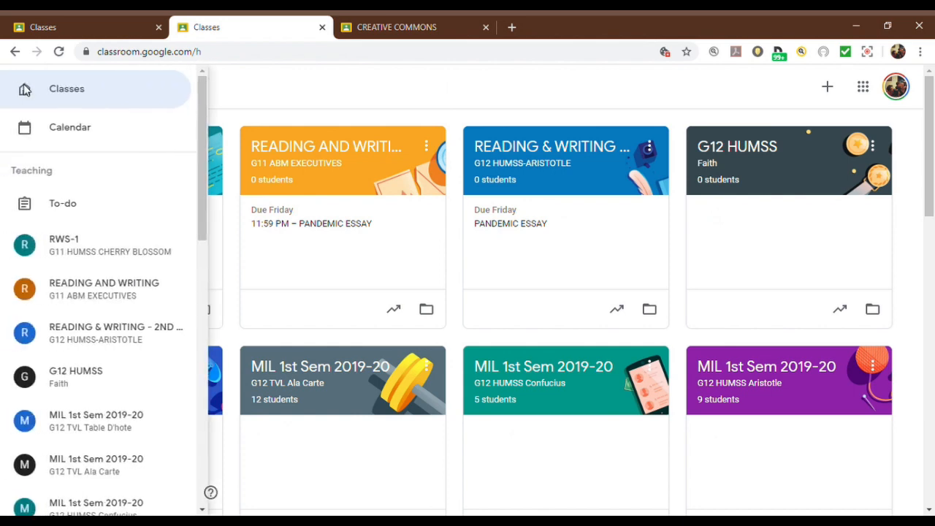
{"action": "left_click_drag", "start_coordinate": [205, 219], "coordinate": [225, 211]}
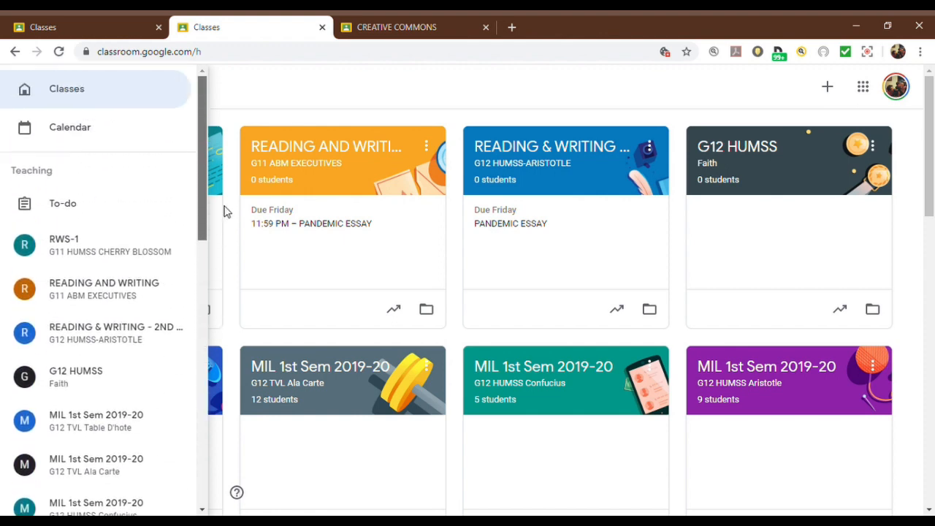
Step: Reopen the RWS-1 class and examine its Classwork, People, Grades and Stream pages
{"action": "left_click", "coordinate": [149, 261]}
{"action": "left_click", "coordinate": [418, 99]}
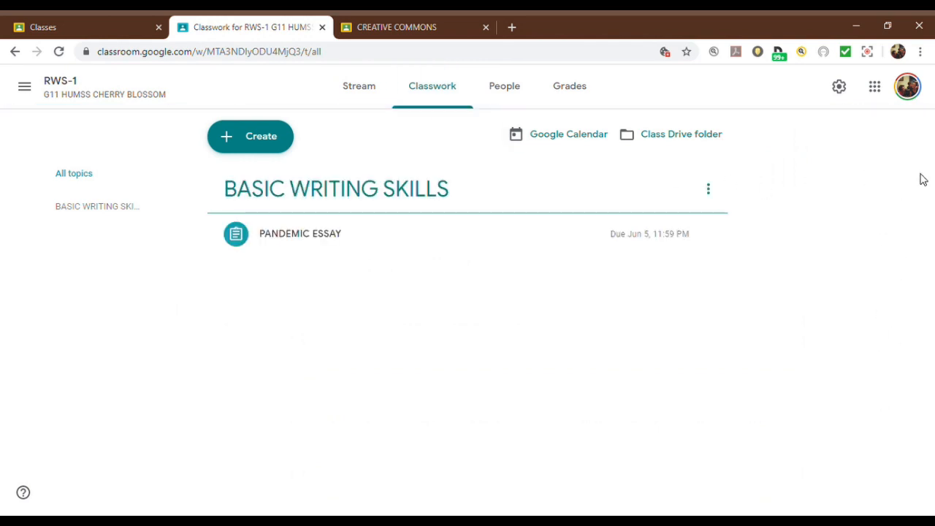
{"action": "left_click", "coordinate": [497, 94]}
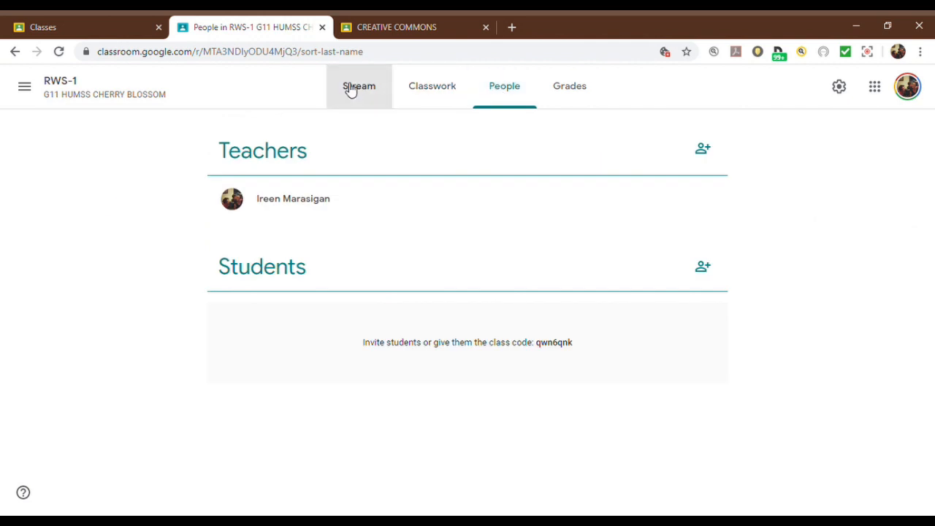
{"action": "left_click", "coordinate": [350, 88]}
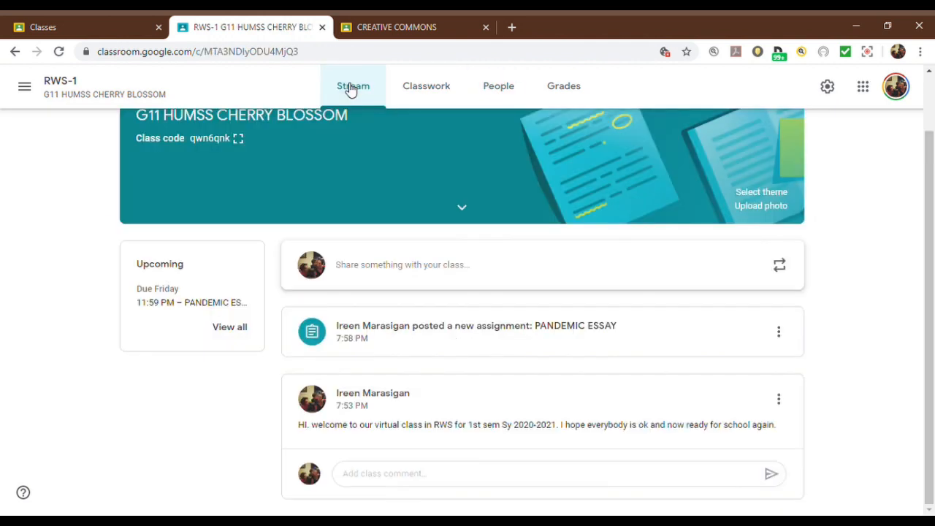
{"action": "left_click", "coordinate": [447, 92]}
{"action": "left_click", "coordinate": [498, 94]}
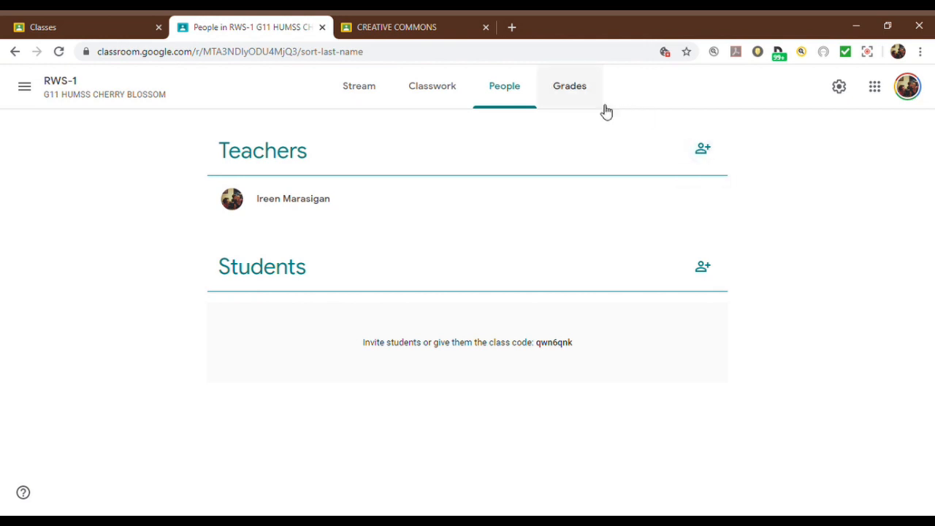
{"action": "left_click", "coordinate": [577, 89]}
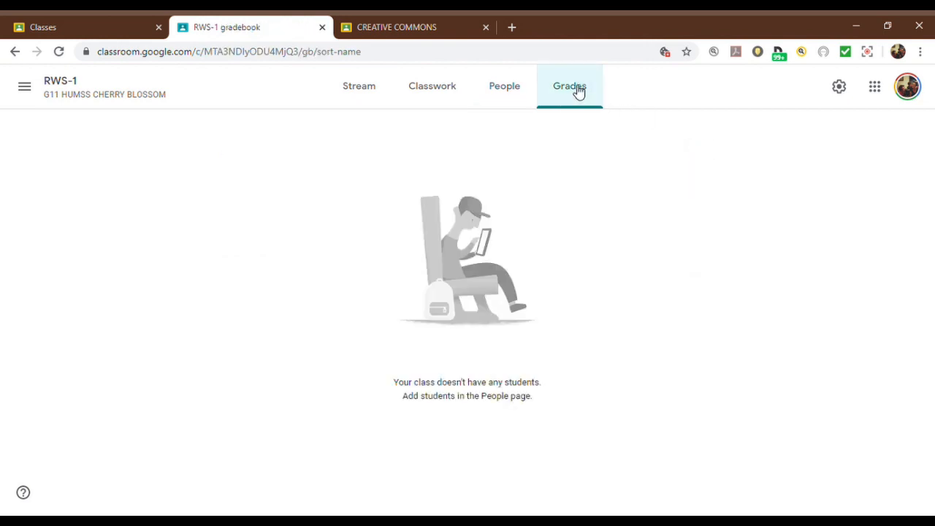
{"action": "left_click", "coordinate": [368, 88]}
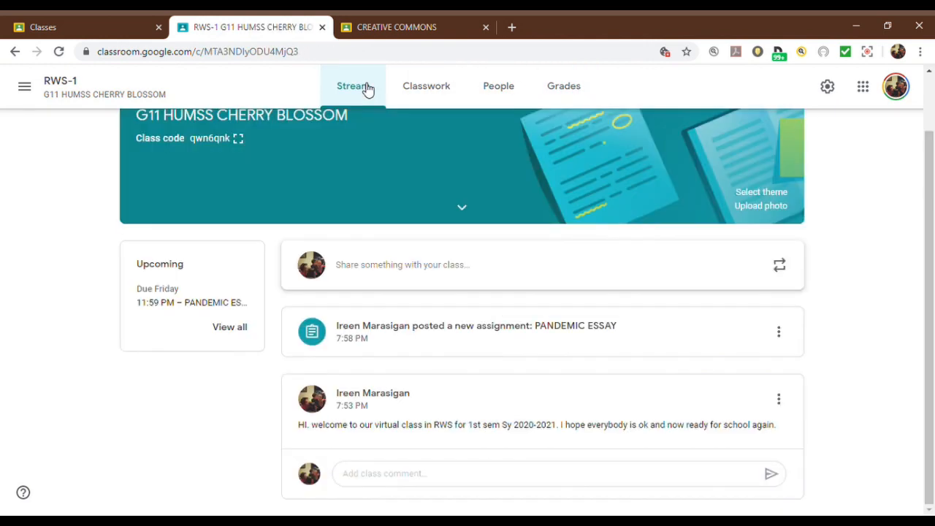
{"action": "left_click_drag", "start_coordinate": [930, 217], "coordinate": [933, 130]}
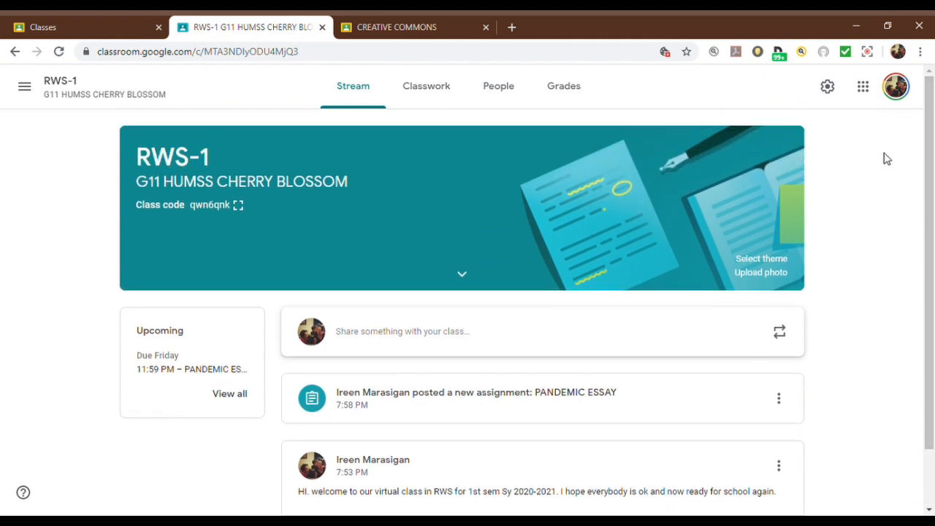
Step: Open the class settings and try the Stream permissions for comment-only and teachers-only, ending on Students can post and comment
{"action": "left_click", "coordinate": [827, 87]}
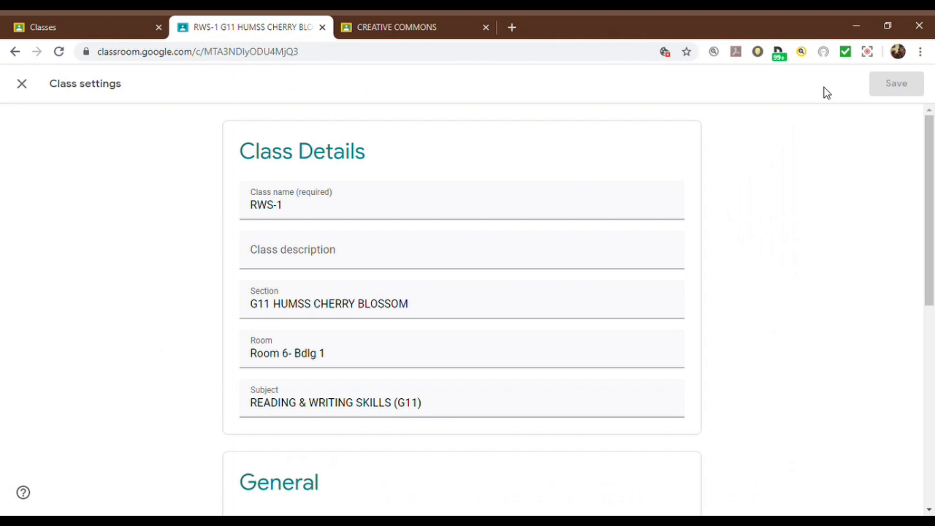
{"action": "left_click_drag", "start_coordinate": [929, 159], "coordinate": [934, 303]}
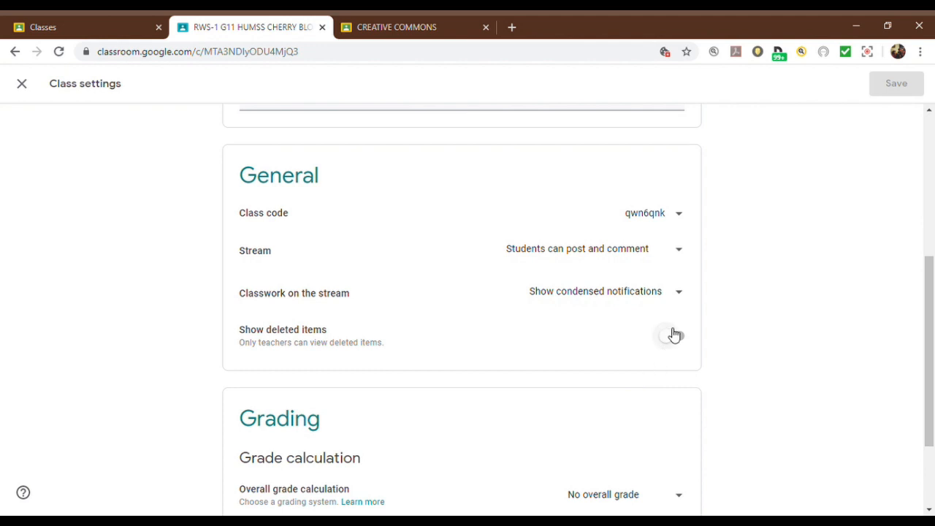
{"action": "left_click", "coordinate": [682, 255]}
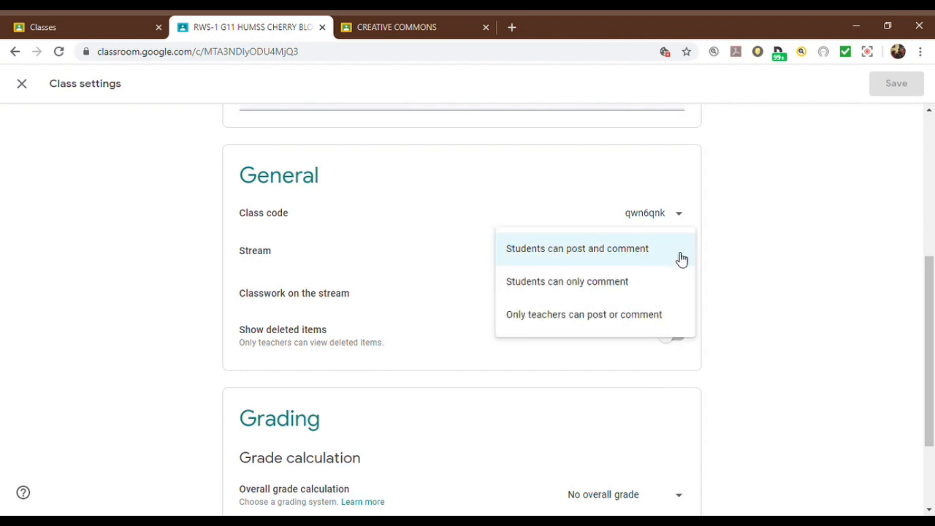
{"action": "left_click", "coordinate": [664, 290]}
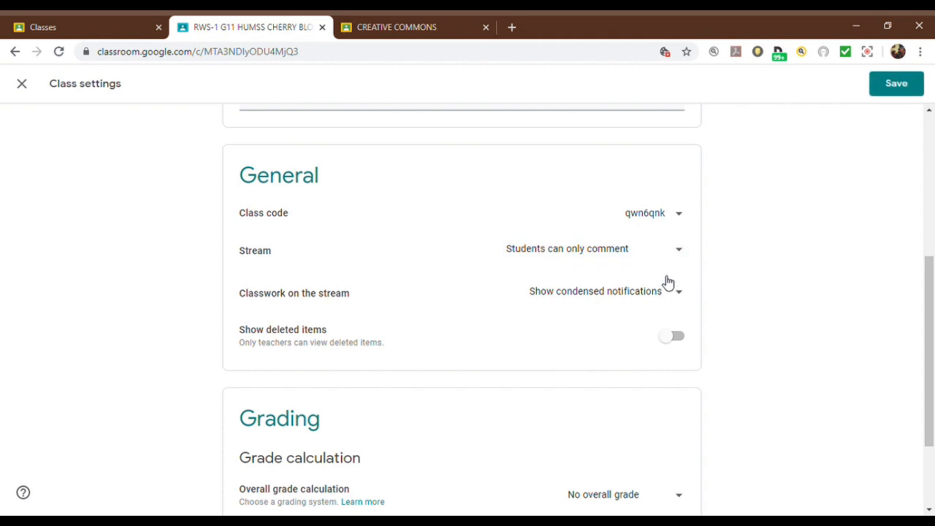
{"action": "left_click", "coordinate": [679, 257]}
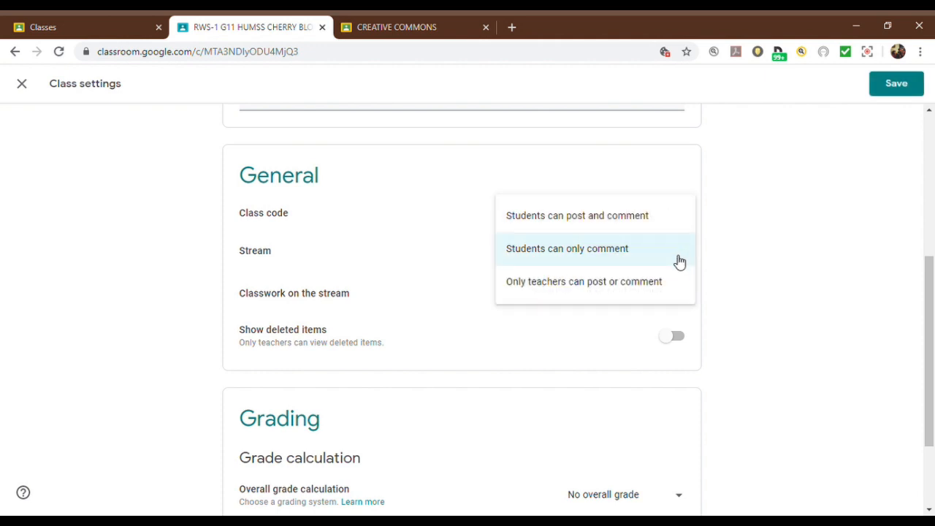
{"action": "left_click", "coordinate": [673, 286]}
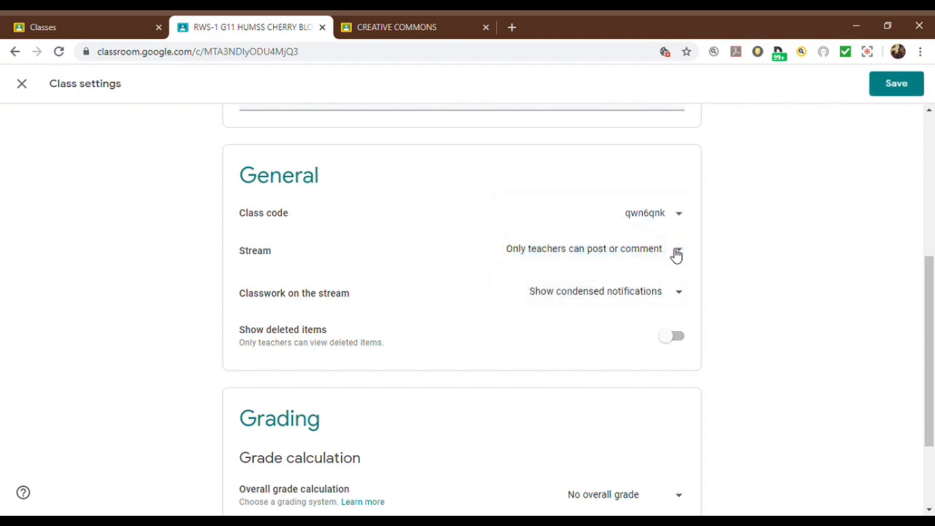
{"action": "left_click", "coordinate": [678, 251]}
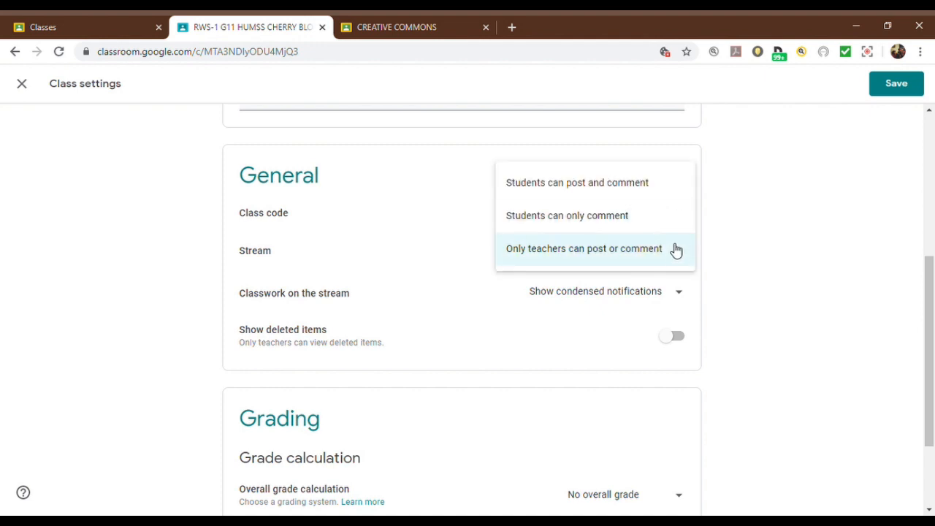
{"action": "left_click", "coordinate": [653, 192]}
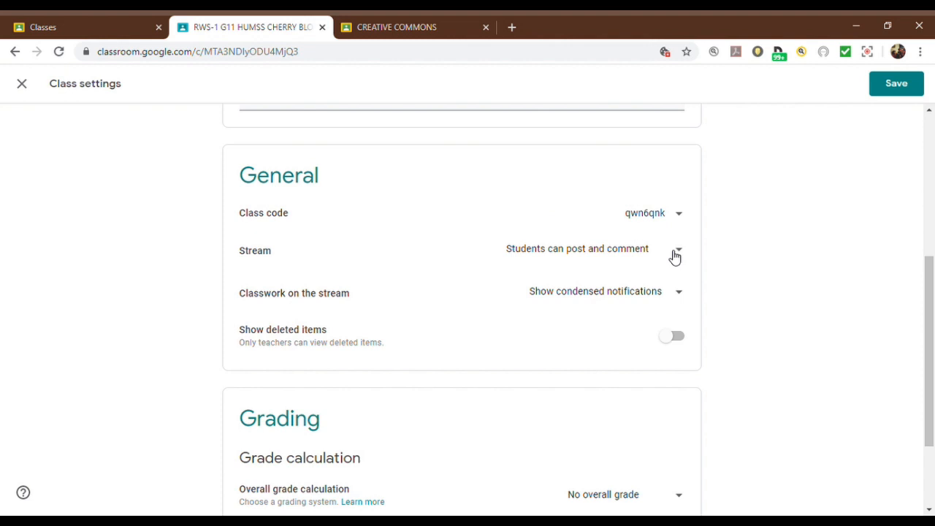
Step: Look over the notification options for Classwork on the stream without choosing a different one
{"action": "left_click", "coordinate": [679, 295]}
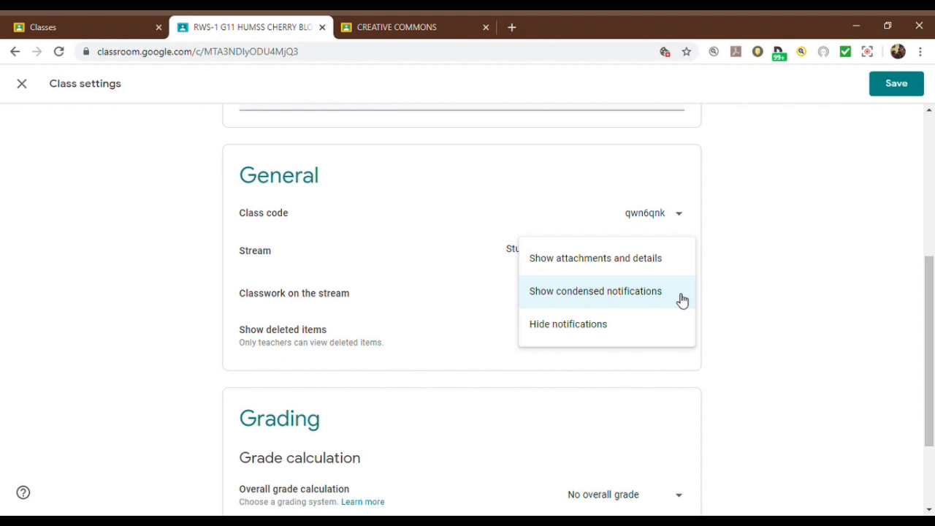
{"action": "left_click", "coordinate": [850, 330]}
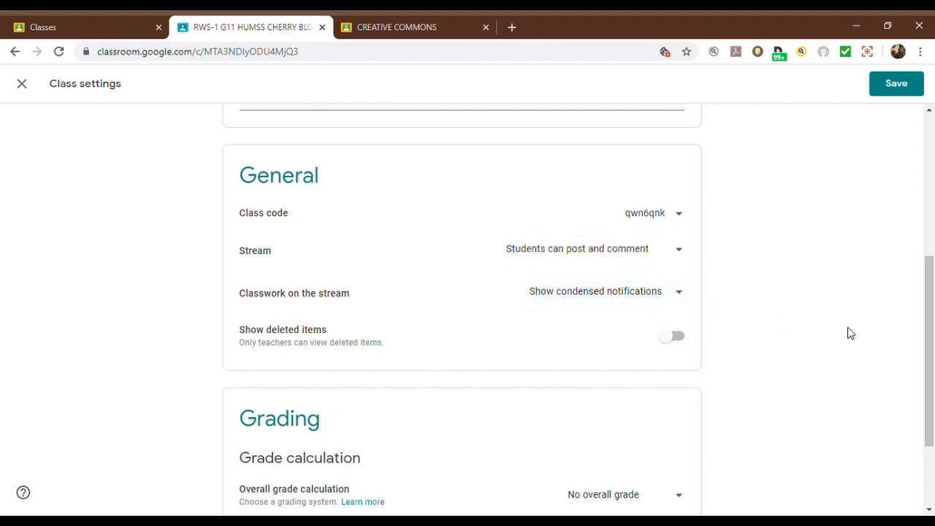
{"action": "left_click", "coordinate": [678, 299]}
{"action": "left_click", "coordinate": [766, 308]}
Step: Set the overall grade calculation to Total points shown to students, and start a blank grade category
{"action": "left_click_drag", "start_coordinate": [931, 291], "coordinate": [931, 349]}
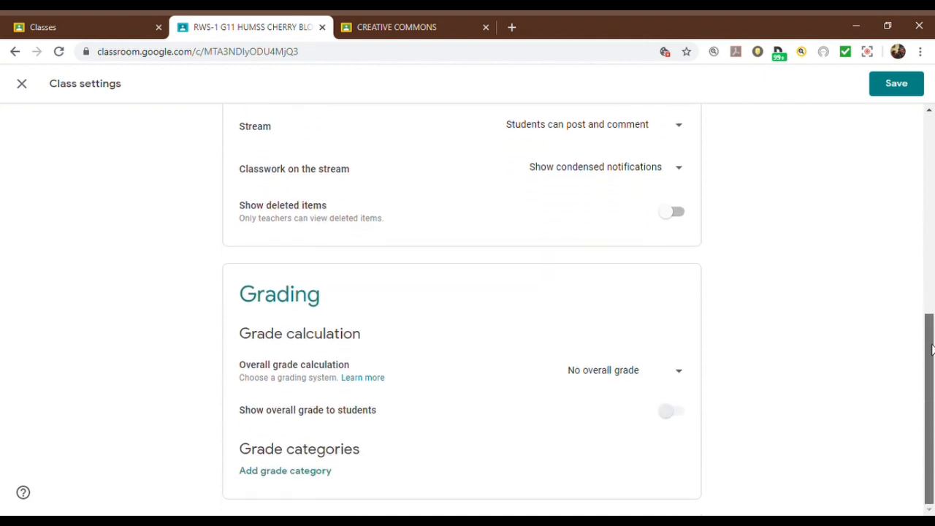
{"action": "left_click", "coordinate": [677, 379]}
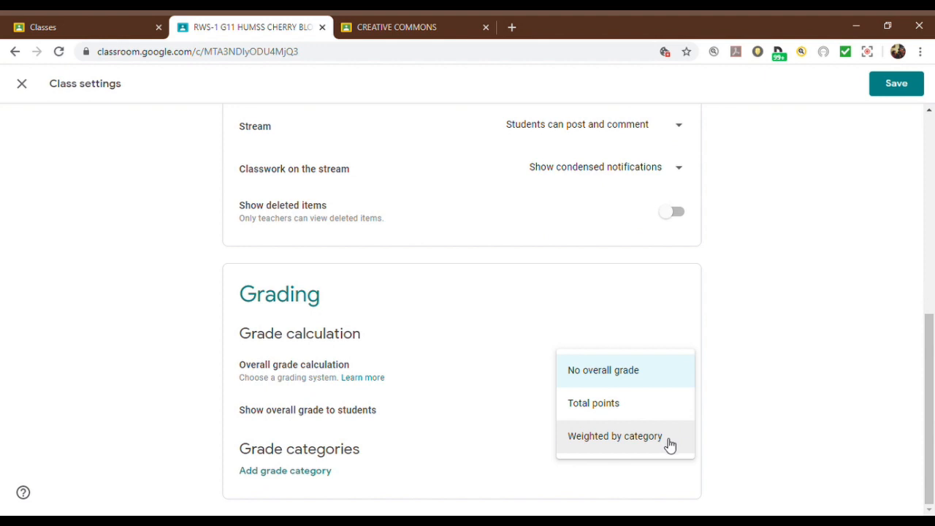
{"action": "left_click", "coordinate": [651, 416]}
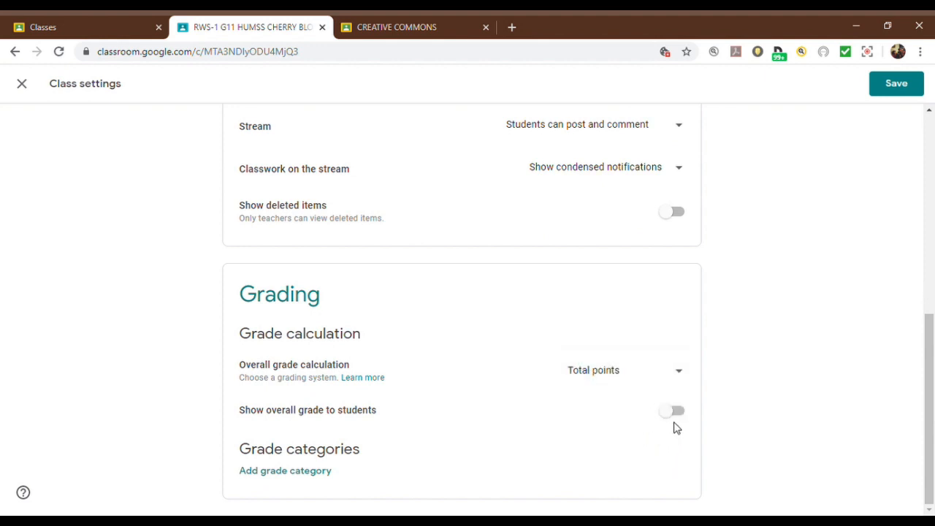
{"action": "left_click", "coordinate": [676, 414]}
{"action": "left_click", "coordinate": [265, 472]}
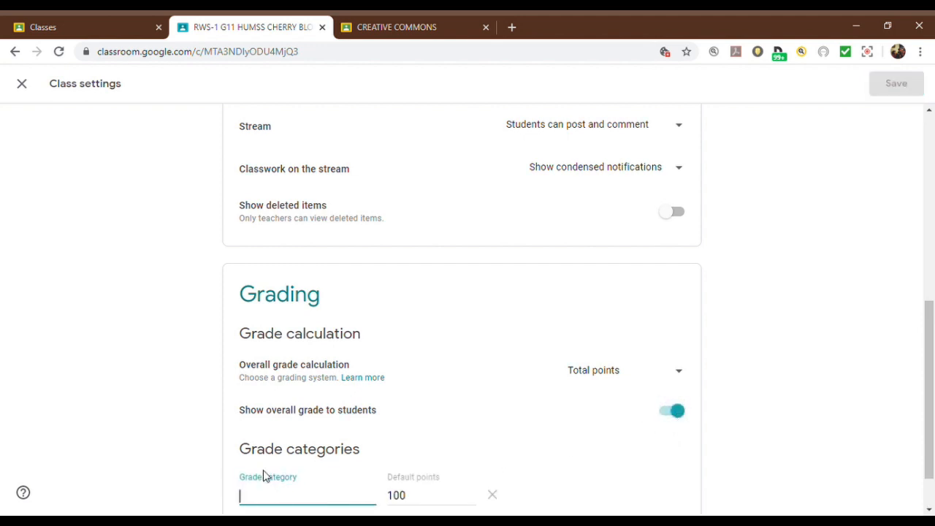
Step: Leave the class settings without saving and return to the RWS-1 class stream
{"action": "left_click_drag", "start_coordinate": [931, 338], "coordinate": [930, 183]}
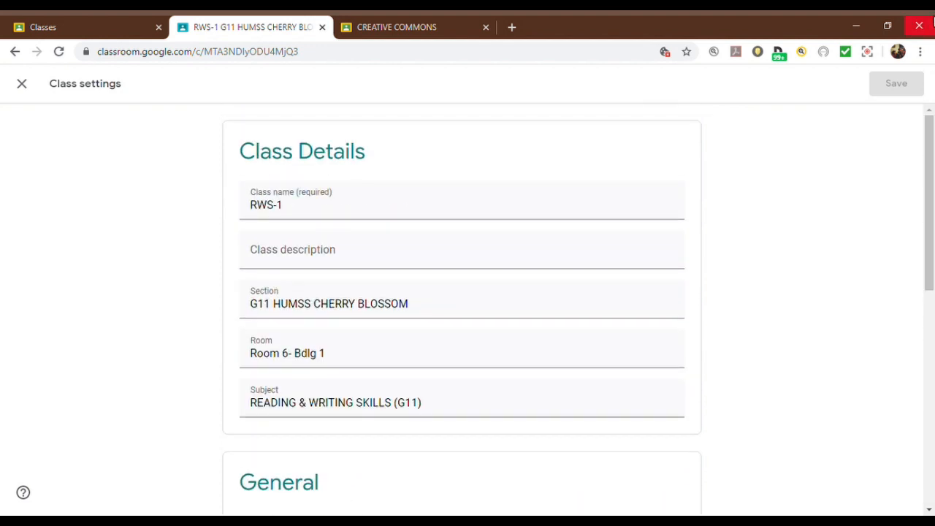
{"action": "left_click", "coordinate": [20, 85]}
{"action": "left_click", "coordinate": [595, 214]}
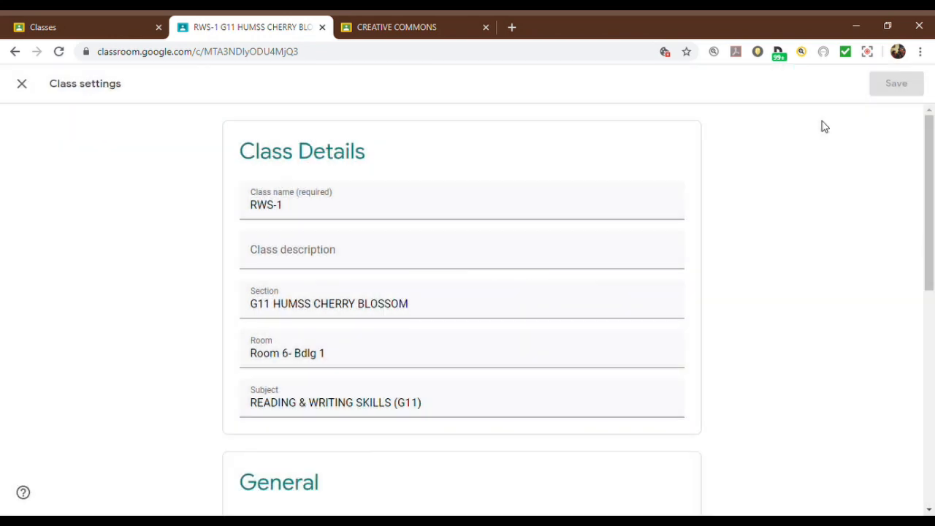
{"action": "left_click", "coordinate": [12, 53]}
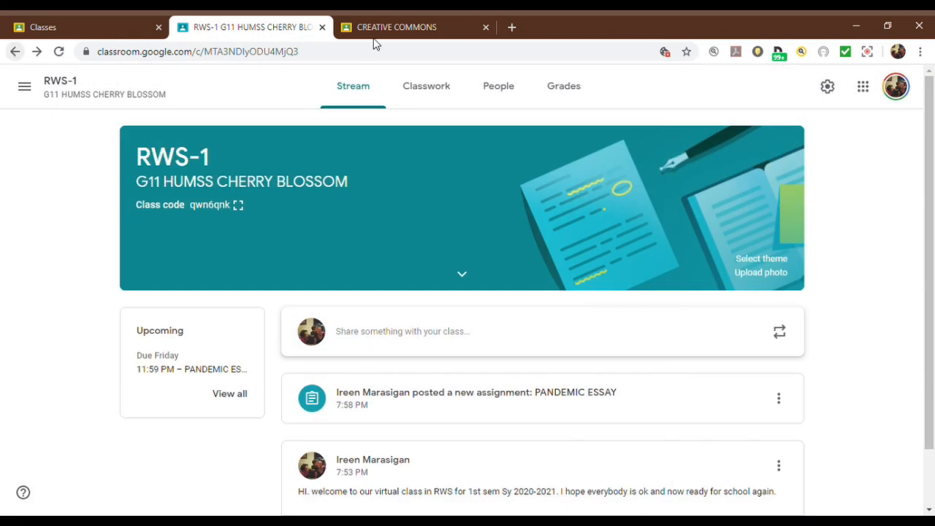